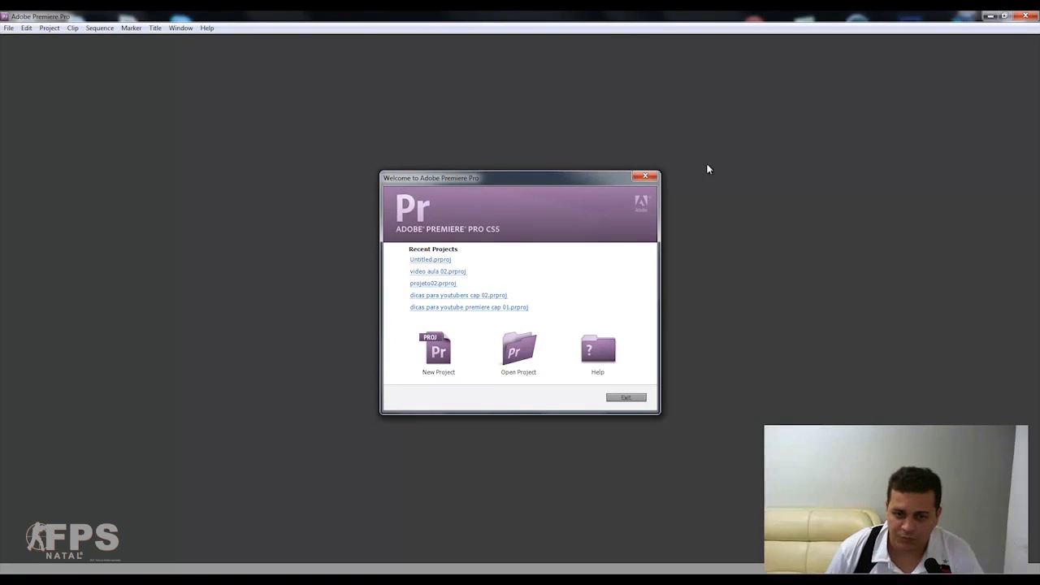
Open the recent project video aula 02, skipping the relink of its missing video file
click(442, 273)
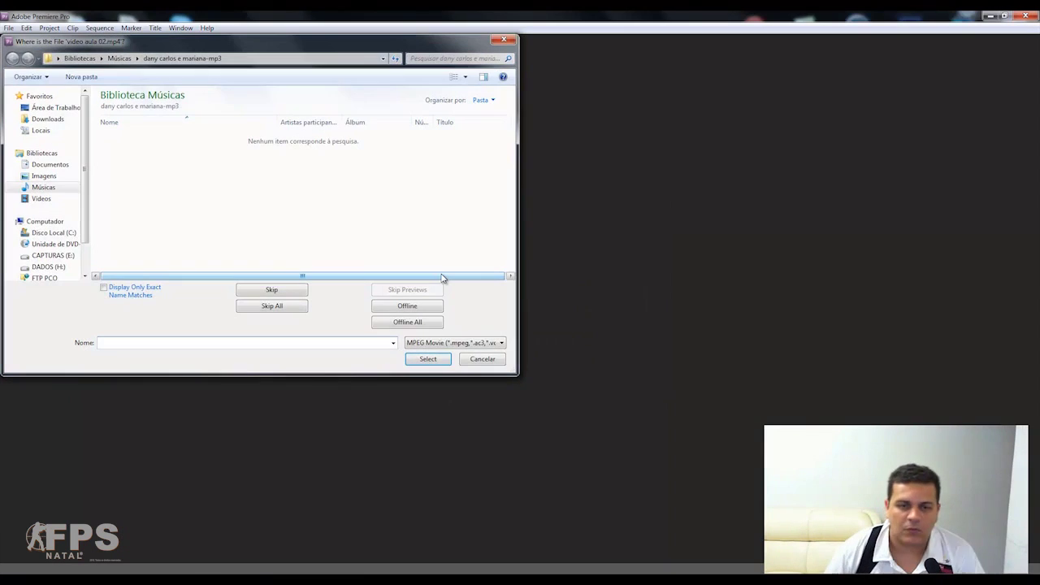
click(483, 358)
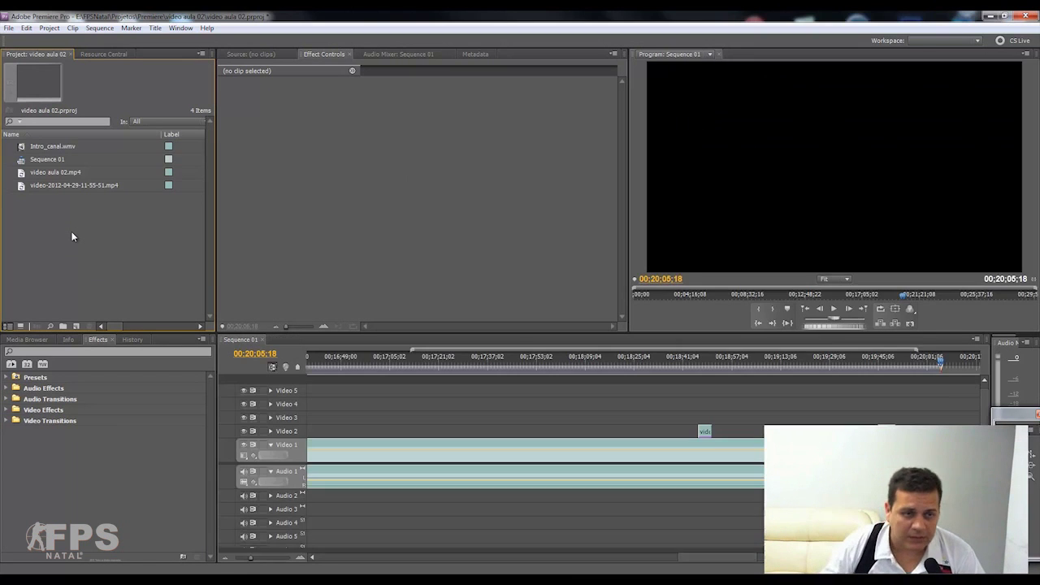
click(31, 186)
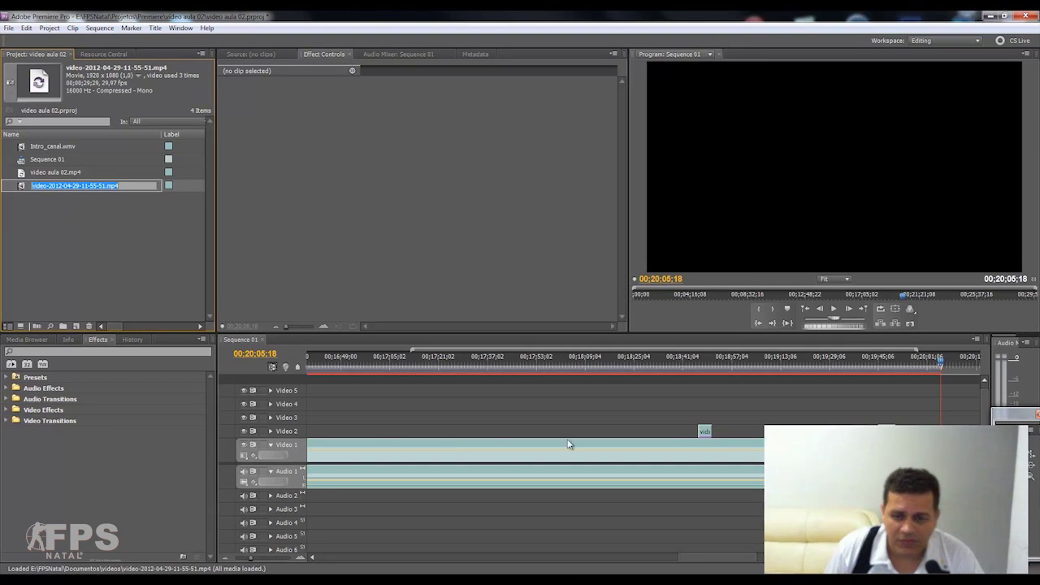
Close the project without saving changes and start a new project
click(8, 28)
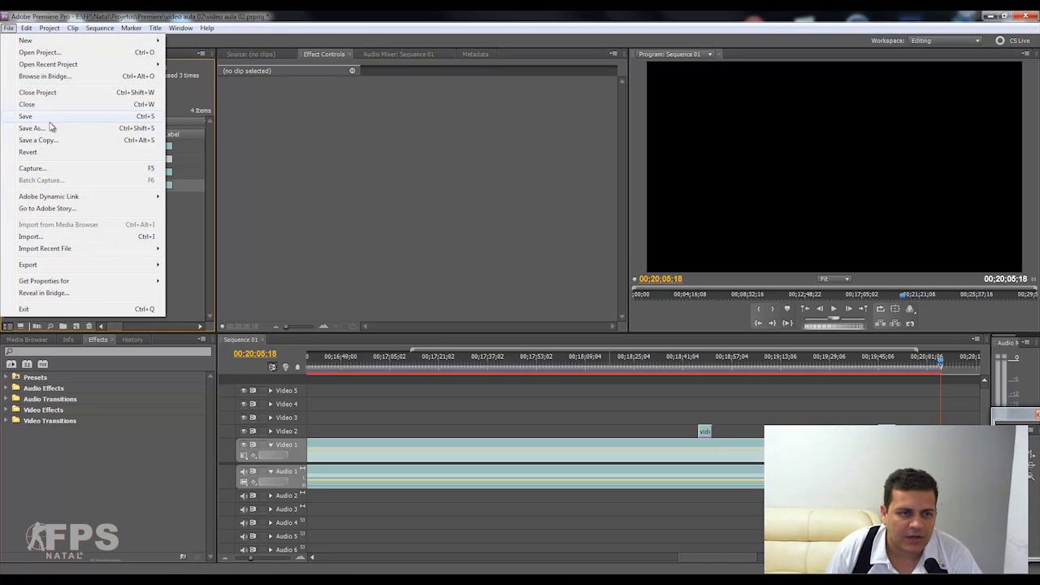
click(49, 94)
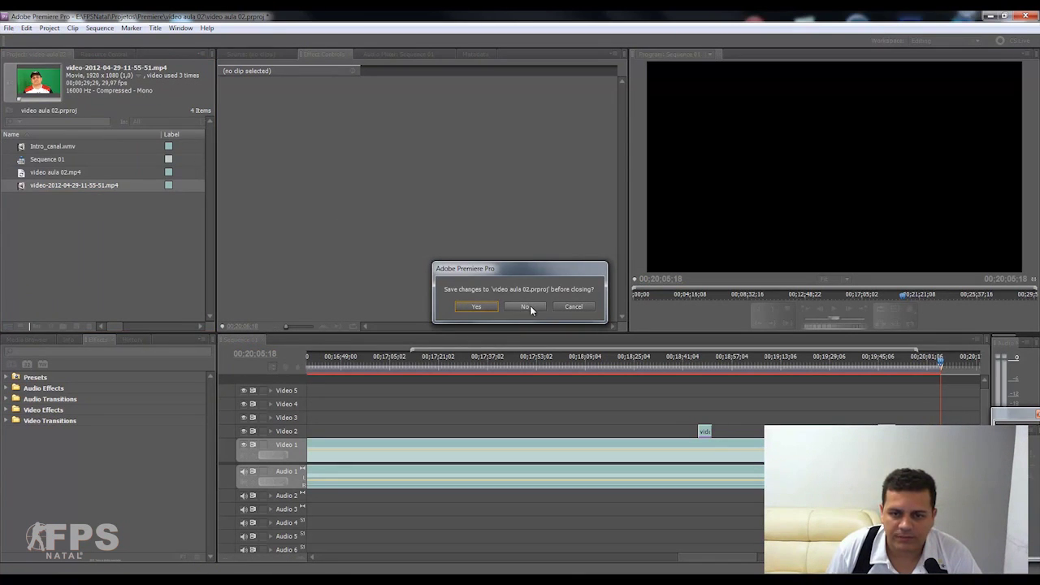
click(530, 306)
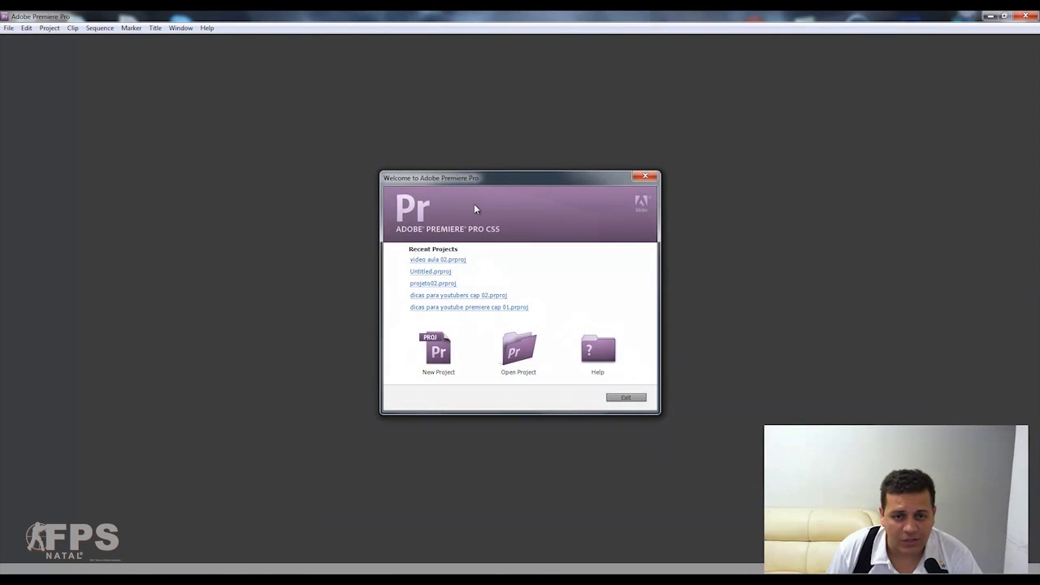
click(438, 349)
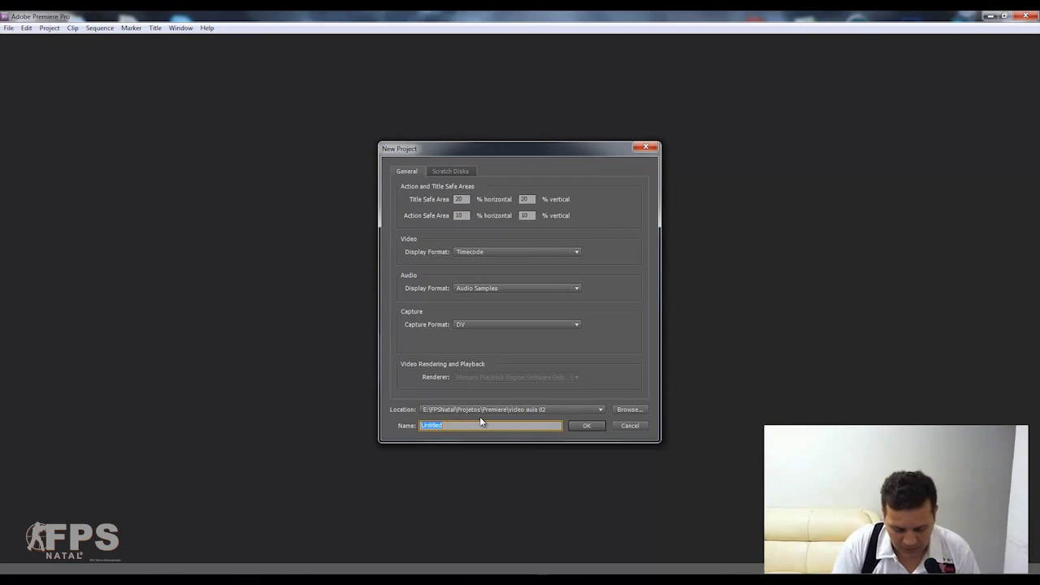
Name the project DICAS PARA YOUTUBERS 03 and create Sequence 01 from the HDV 720p30 preset
text(DICAS PARA )
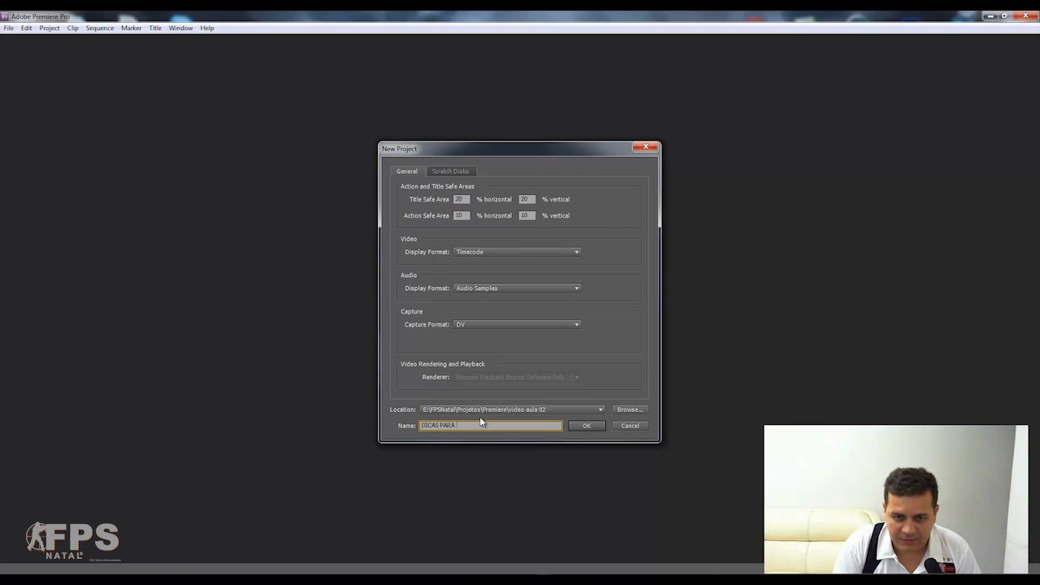
text(YOUTUBE 03)
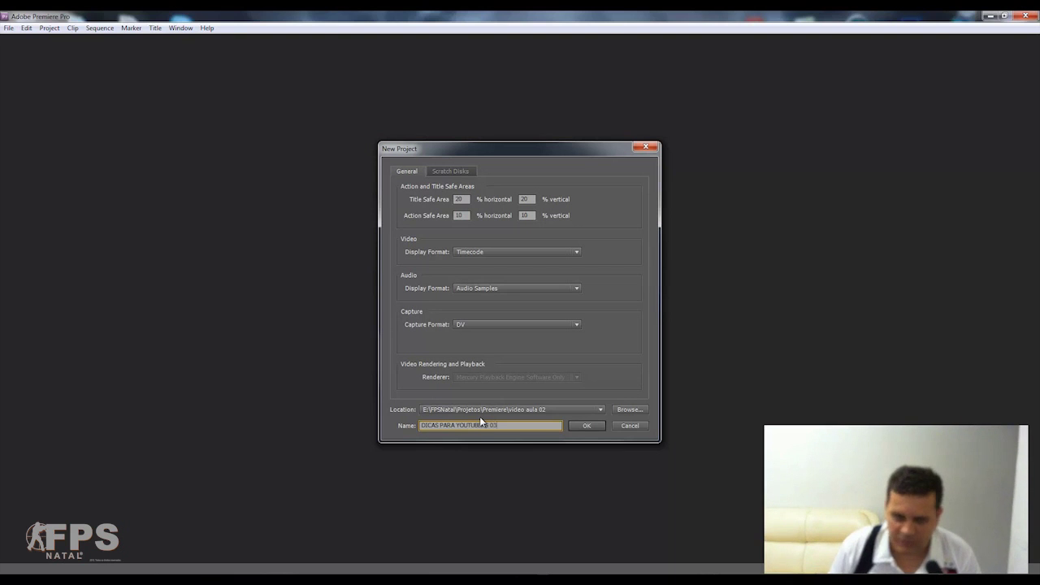
key(Return)
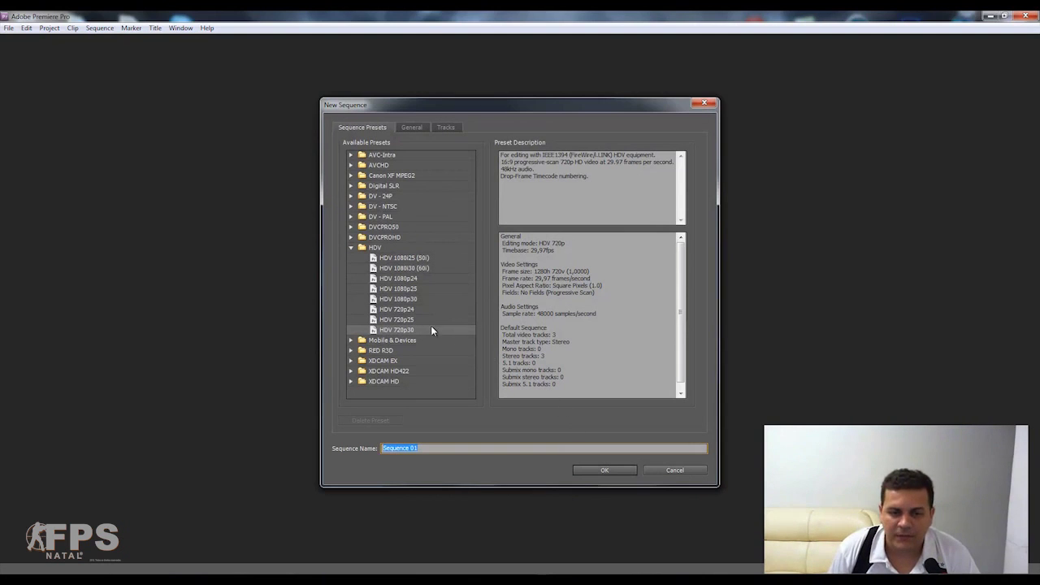
click(404, 330)
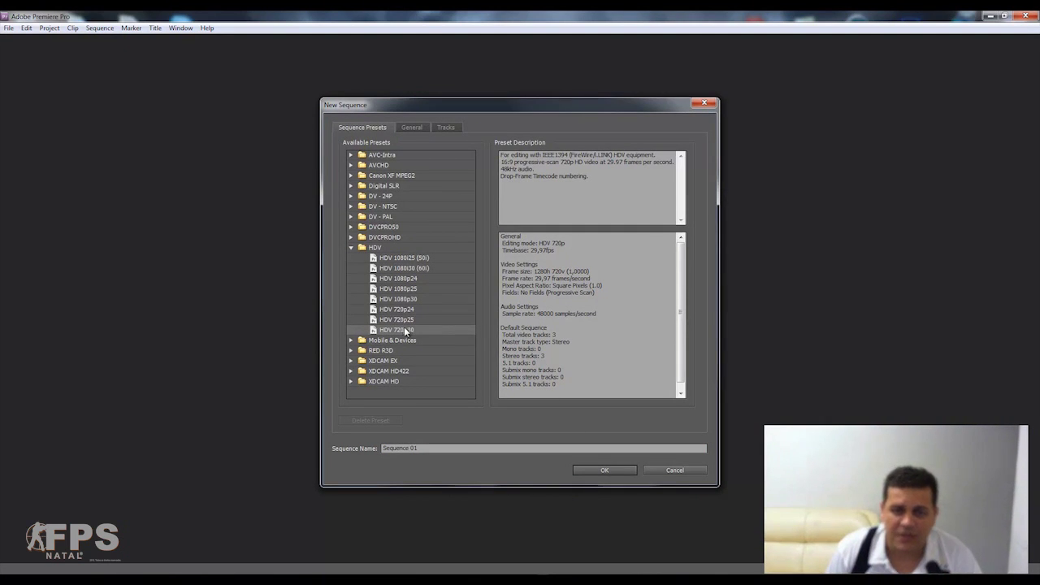
drag(531, 271, 591, 278)
click(627, 469)
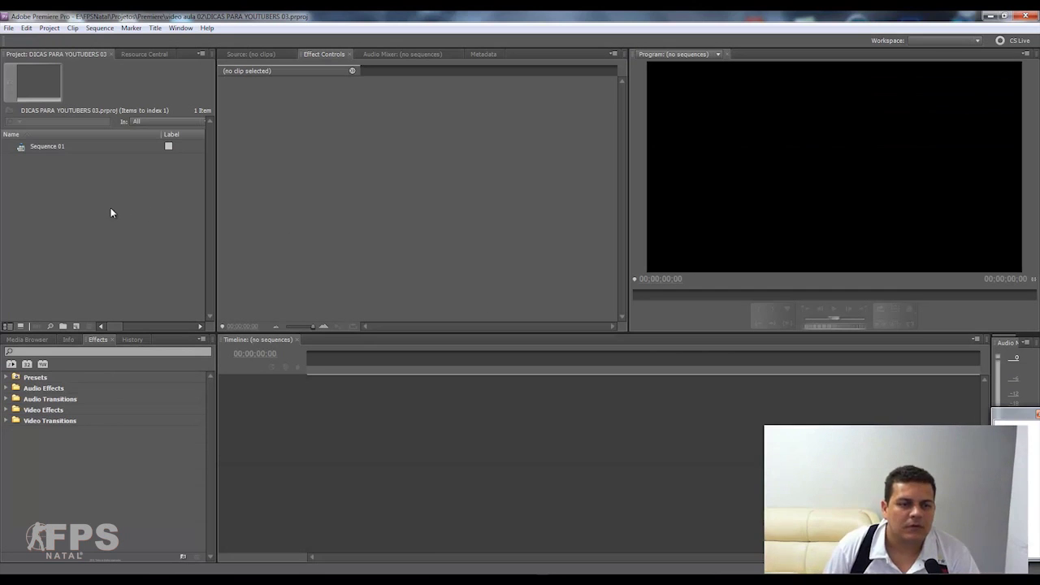
right_click(112, 208)
click(151, 260)
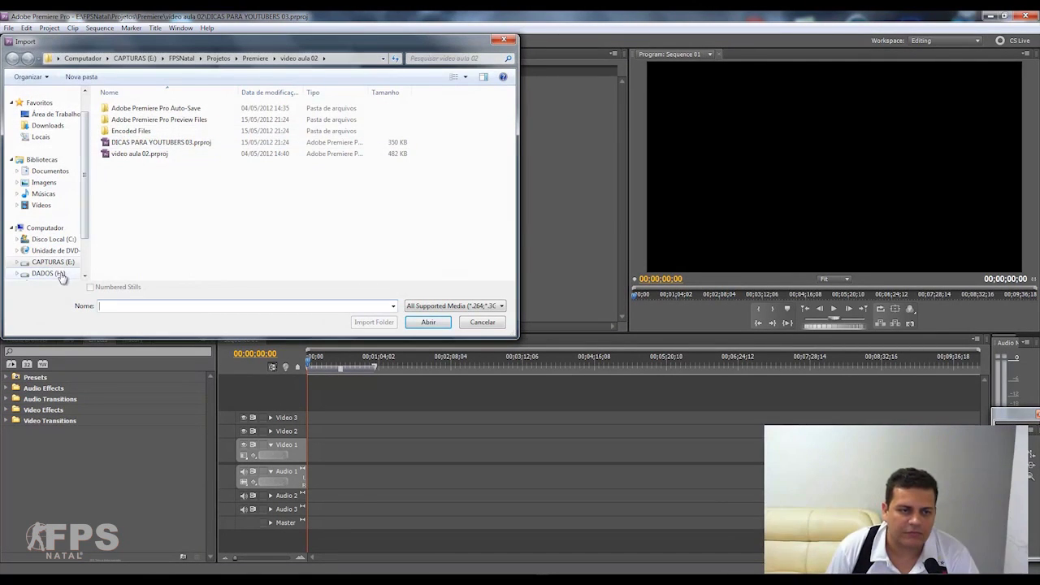
click(218, 58)
click(182, 57)
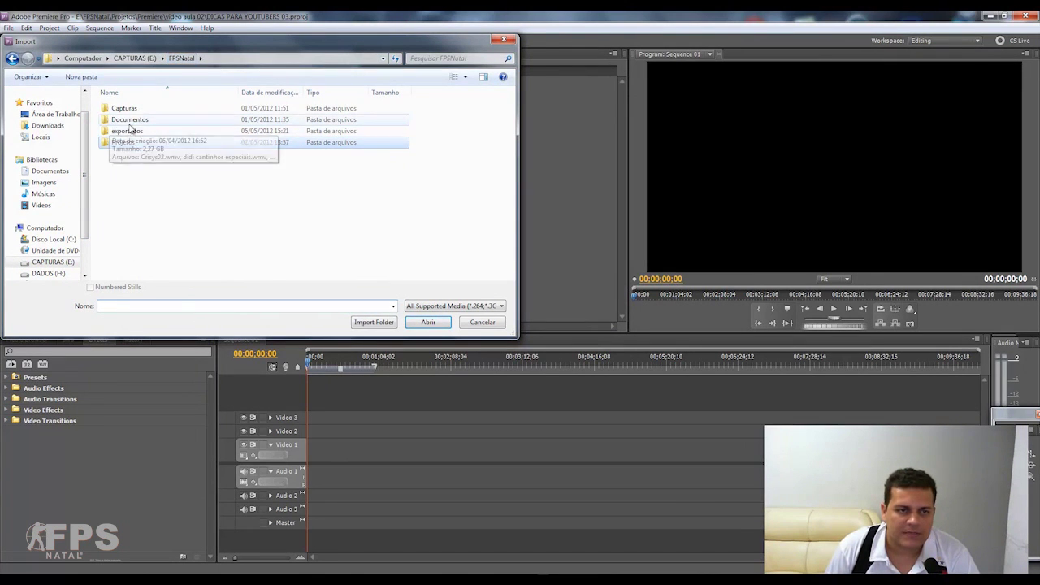
double_click(126, 108)
double_click(134, 120)
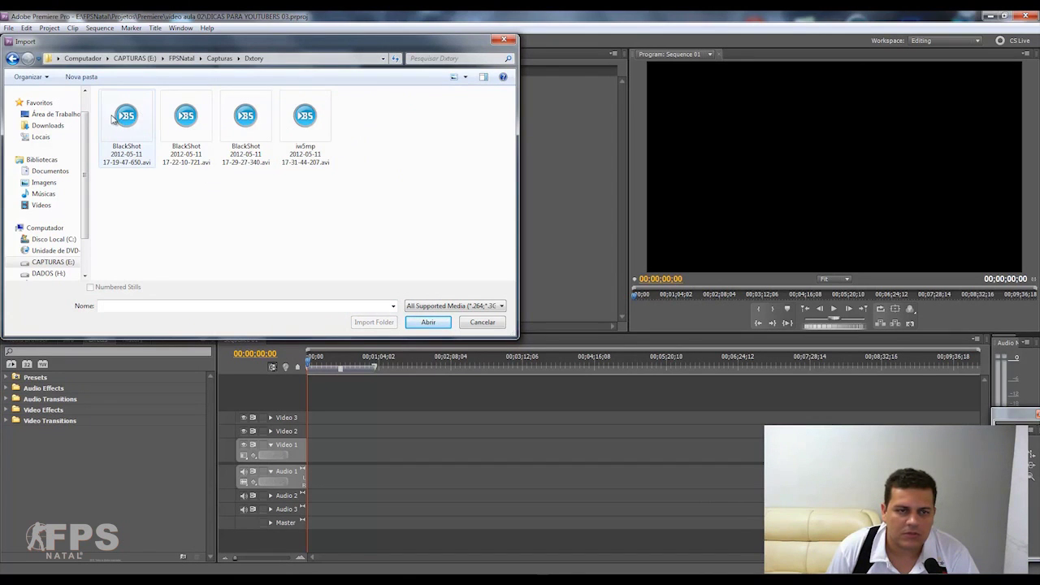
click(113, 128)
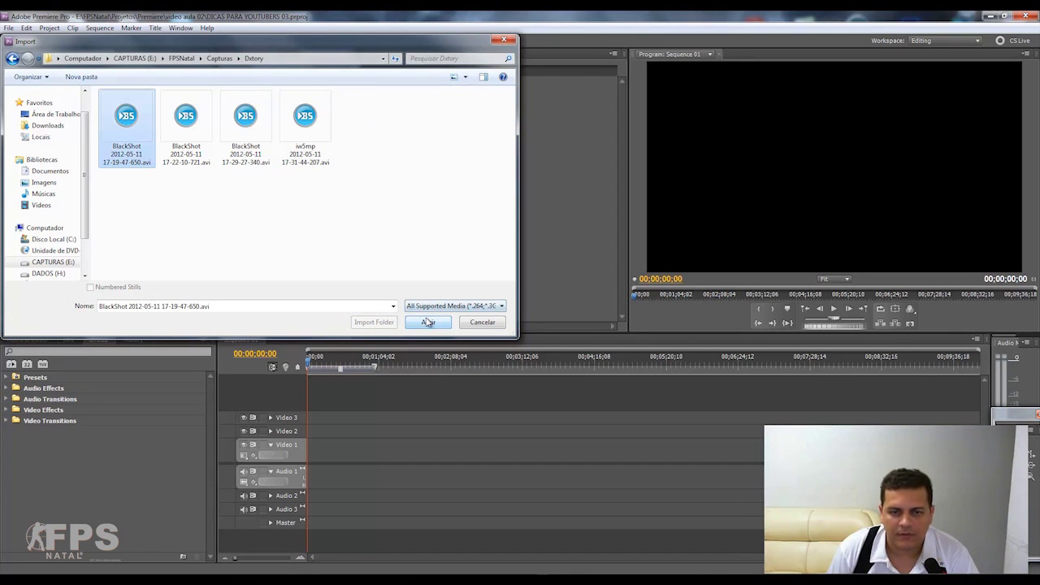
click(427, 321)
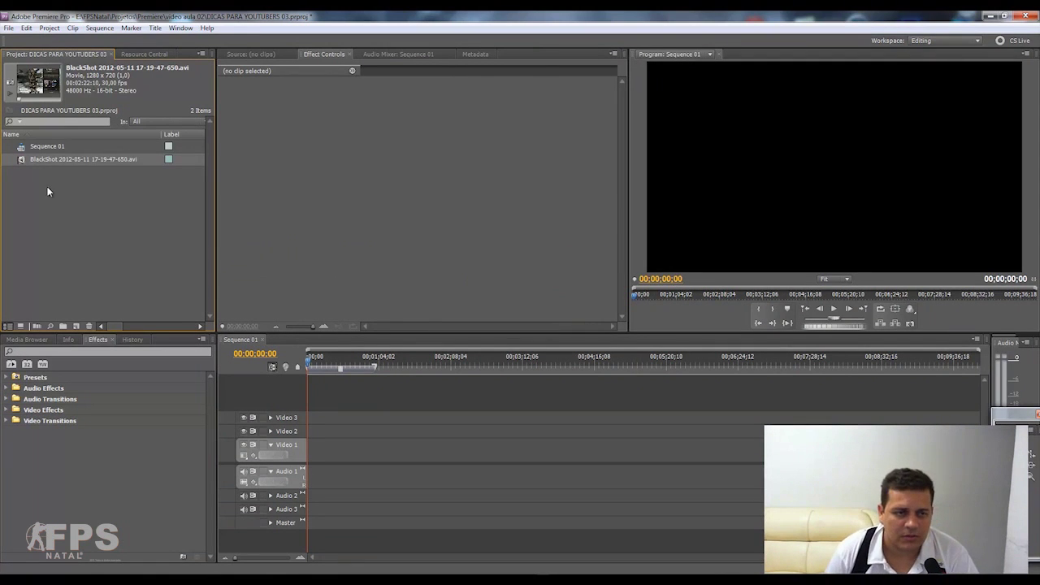
Preview the BlackShot clip and place it at the start of Sequence 01
double_click(22, 164)
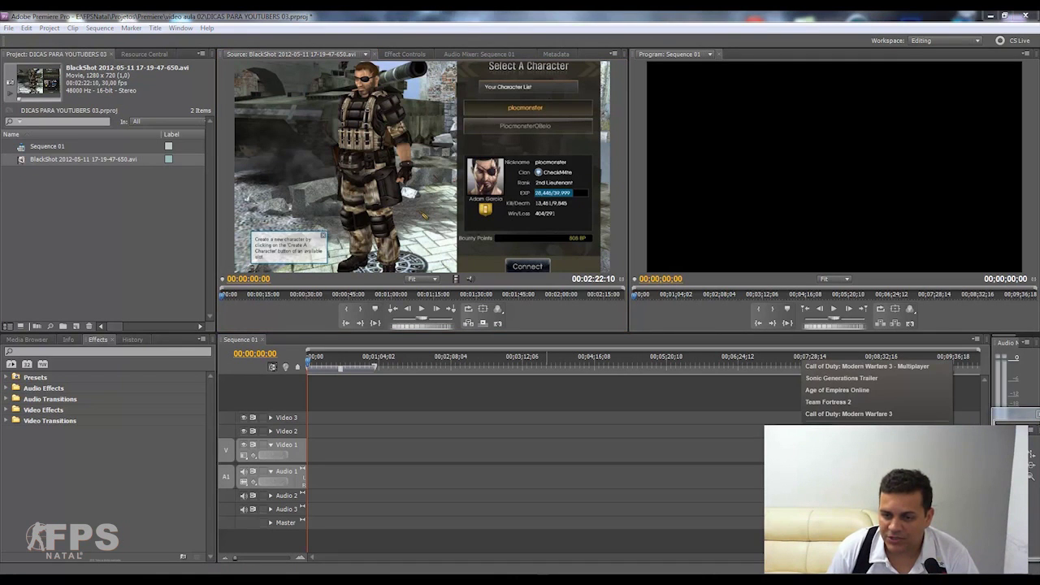
click(845, 430)
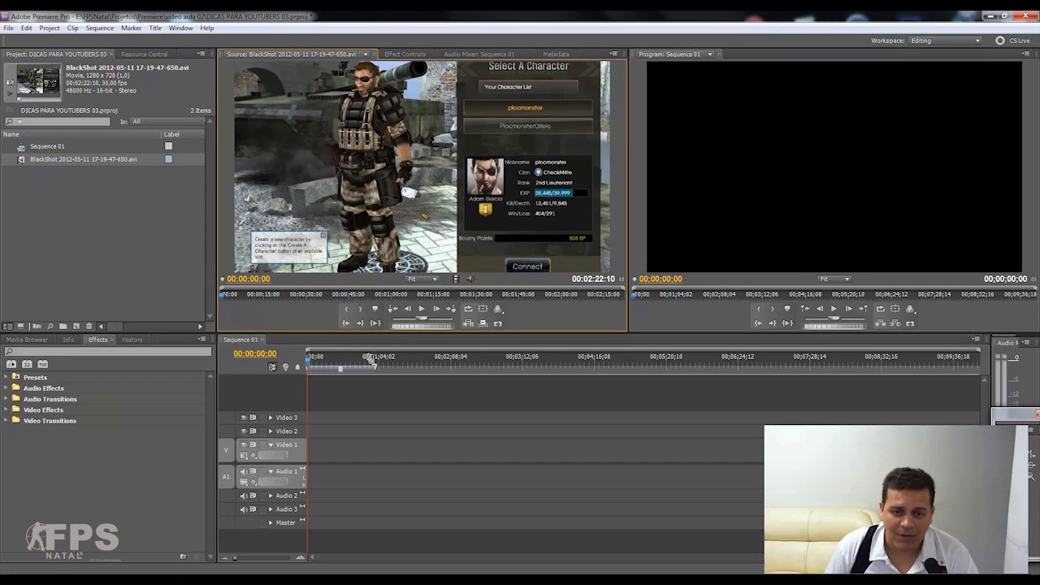
drag(370, 360, 321, 455)
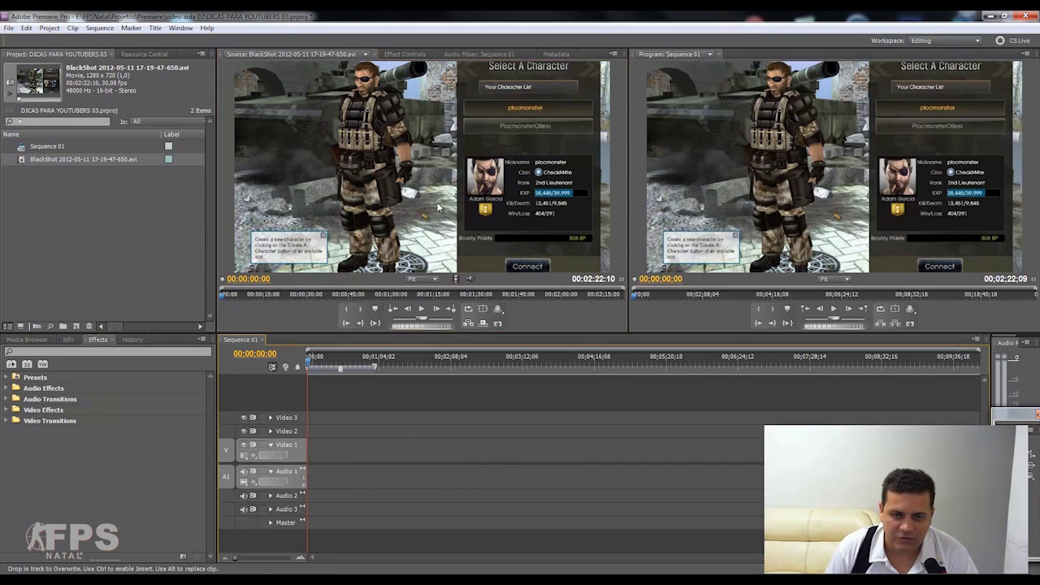
Scrub through the sequence, silence the clip's audio, and return the playhead to the start
drag(413, 361, 345, 370)
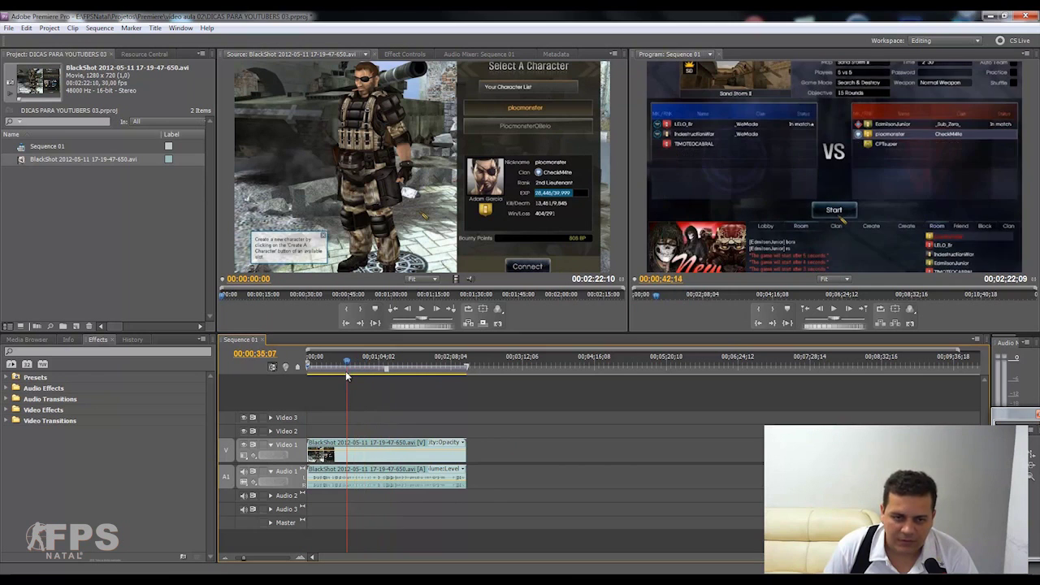
drag(353, 364, 397, 364)
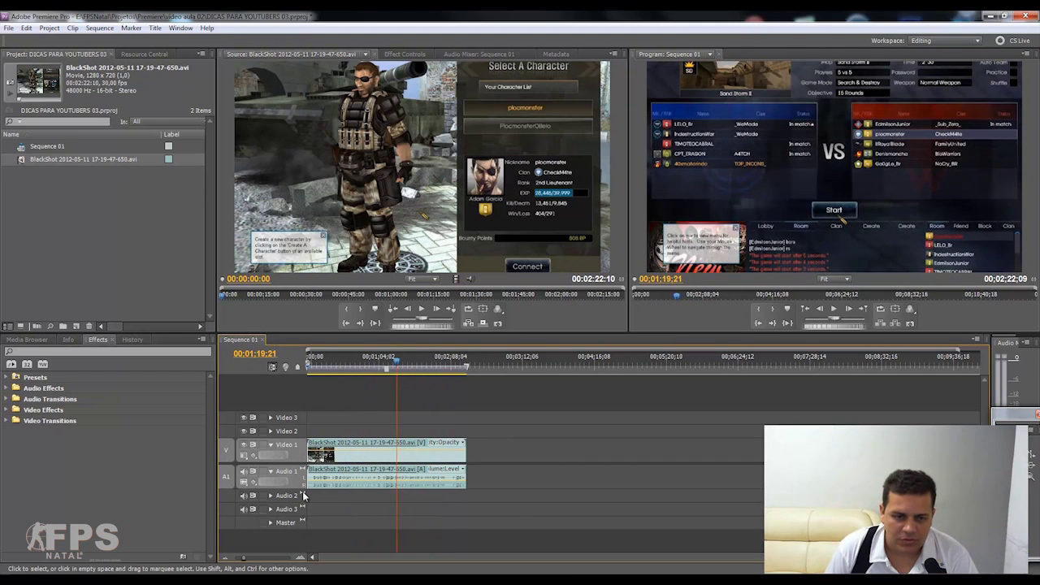
drag(397, 481, 394, 493)
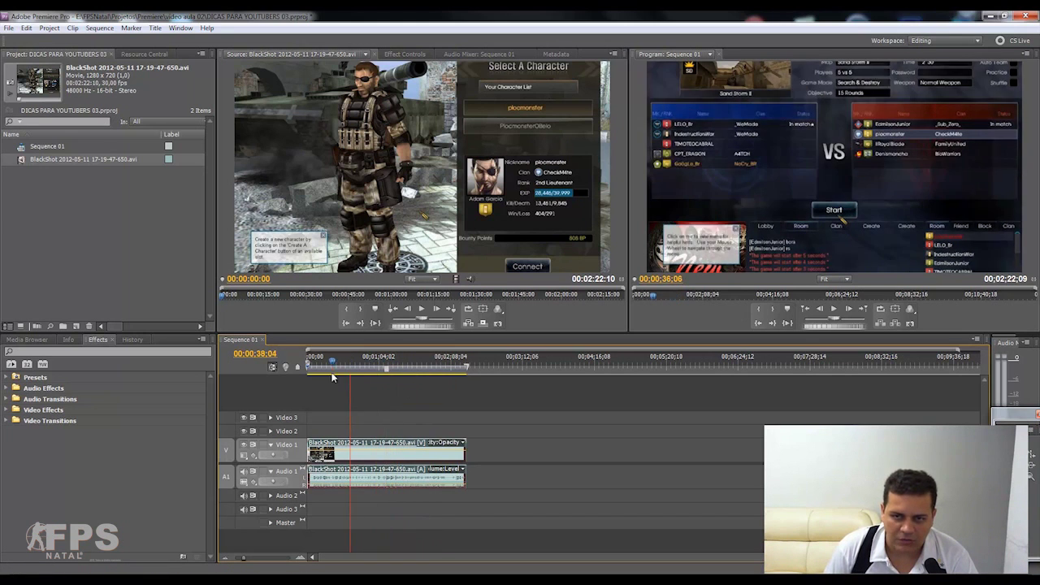
drag(394, 365, 276, 377)
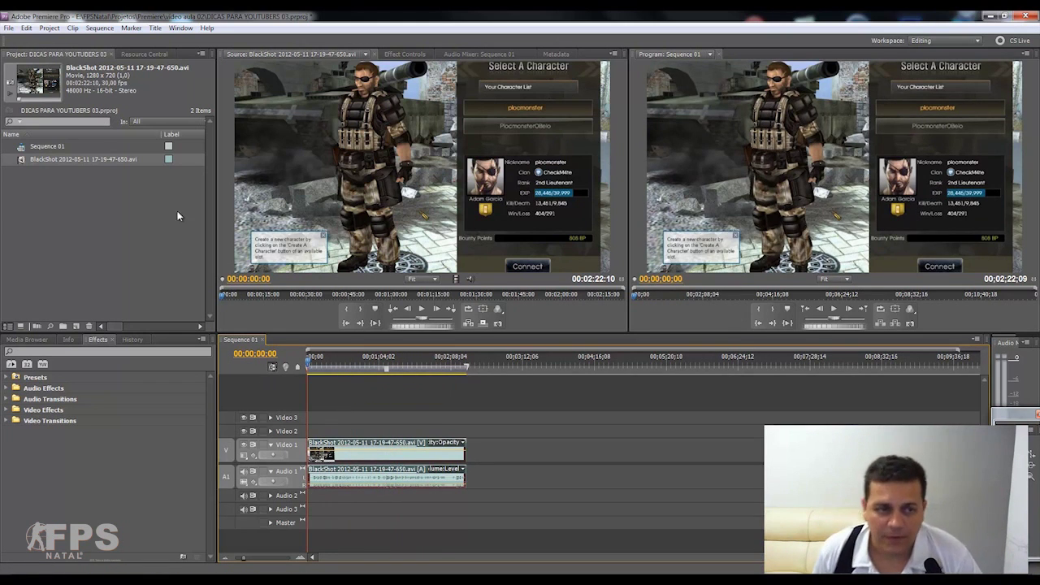
Import GodofWar03.jpg from the Imagens > Jogos folder and place it on Video 2
right_click(107, 200)
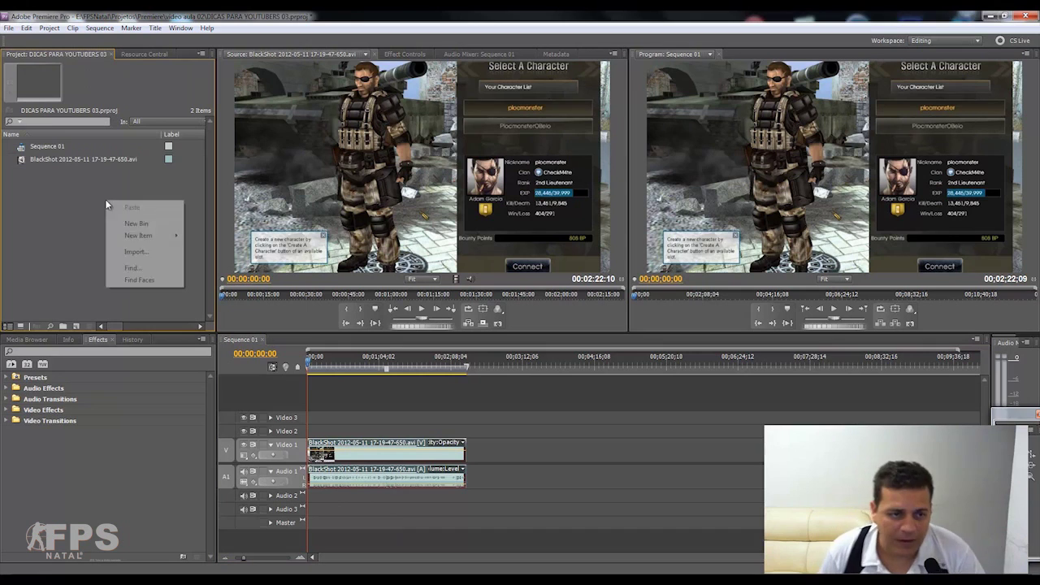
click(143, 253)
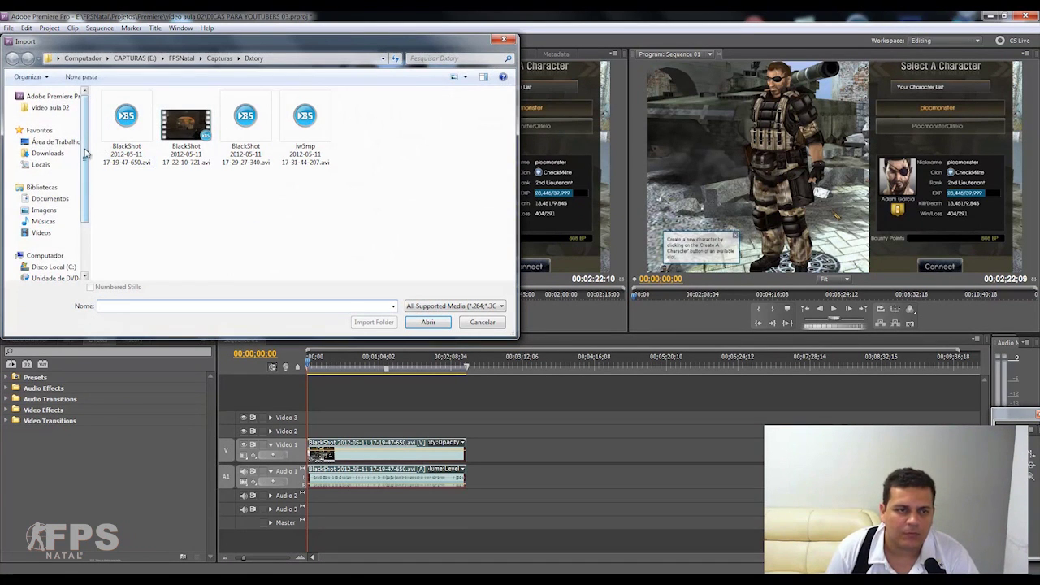
click(44, 210)
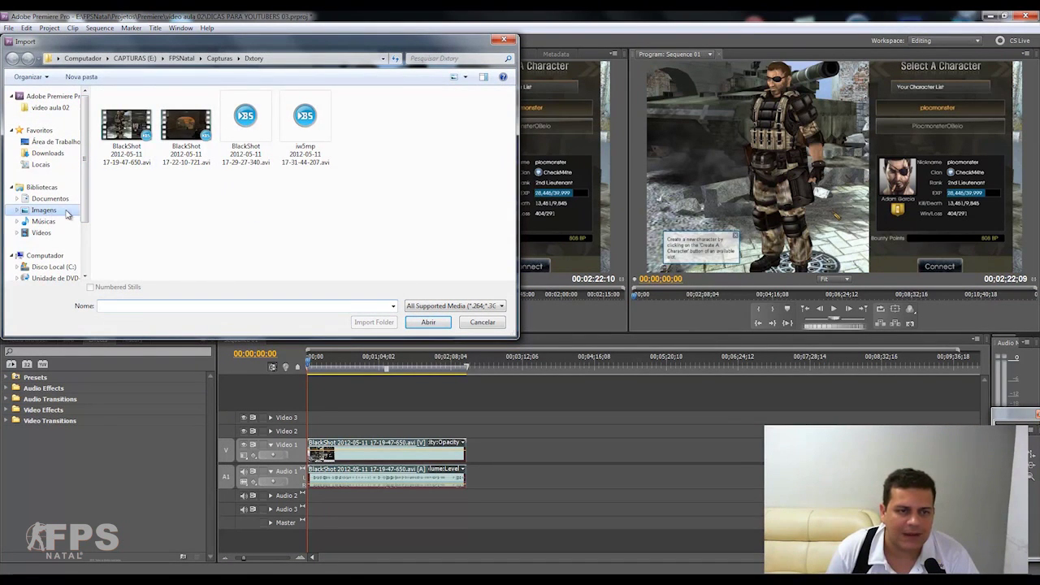
double_click(241, 154)
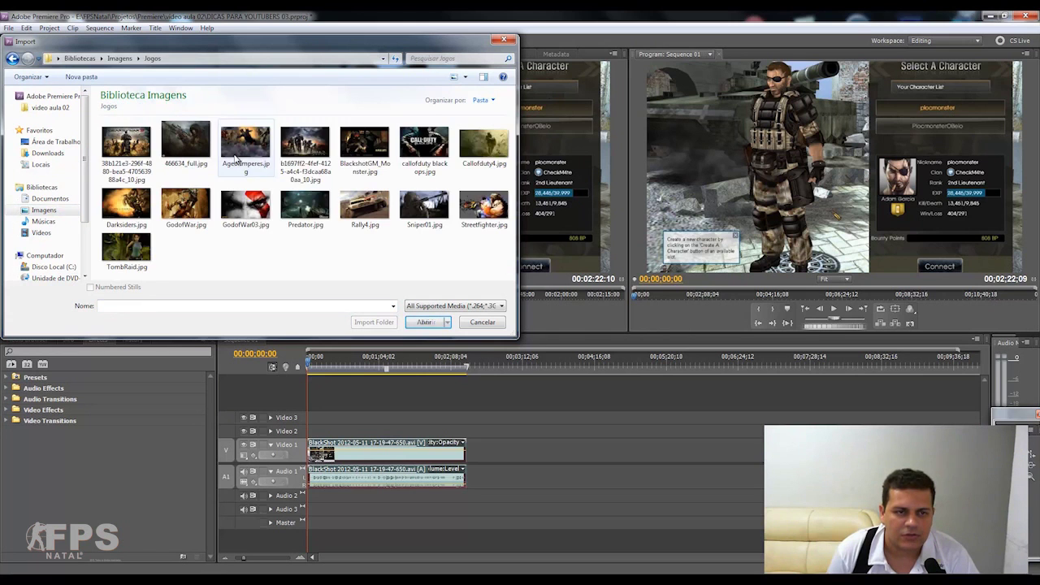
click(245, 207)
click(426, 321)
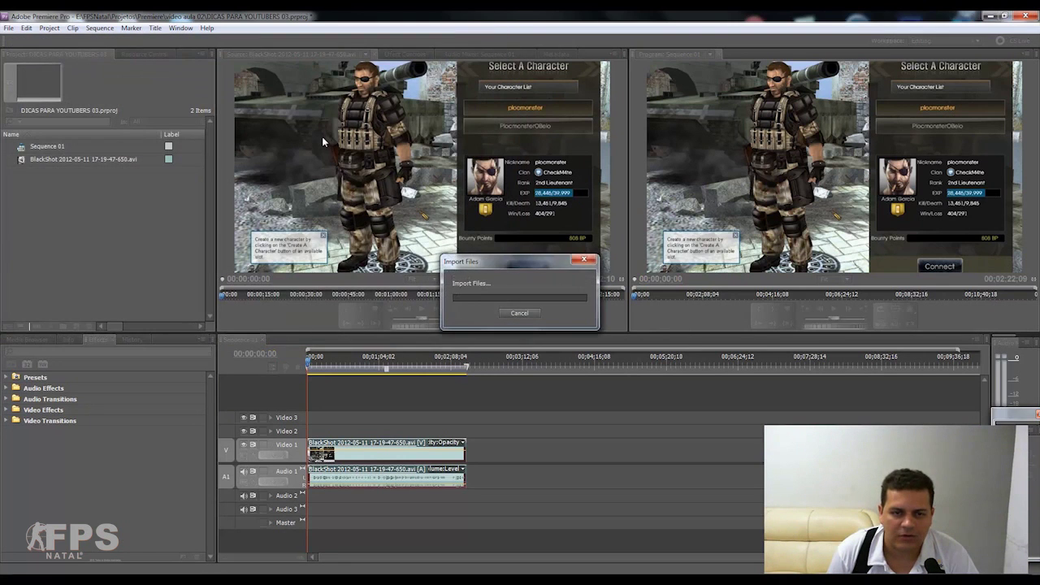
mouse_move(24, 173)
mouse_down()
mouse_move(442, 180)
mouse_move(398, 420)
mouse_up()
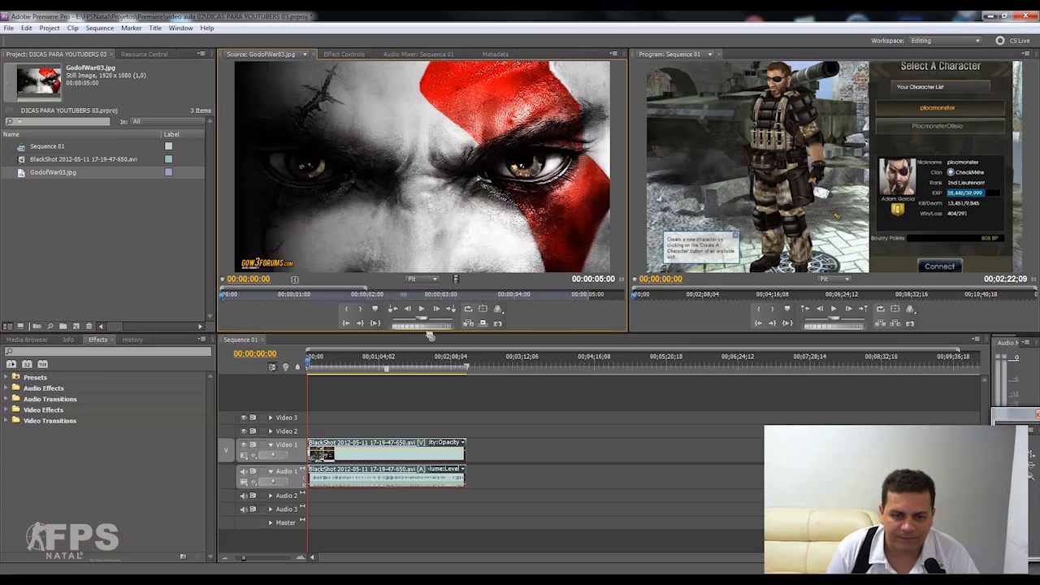
drag(386, 431, 338, 433)
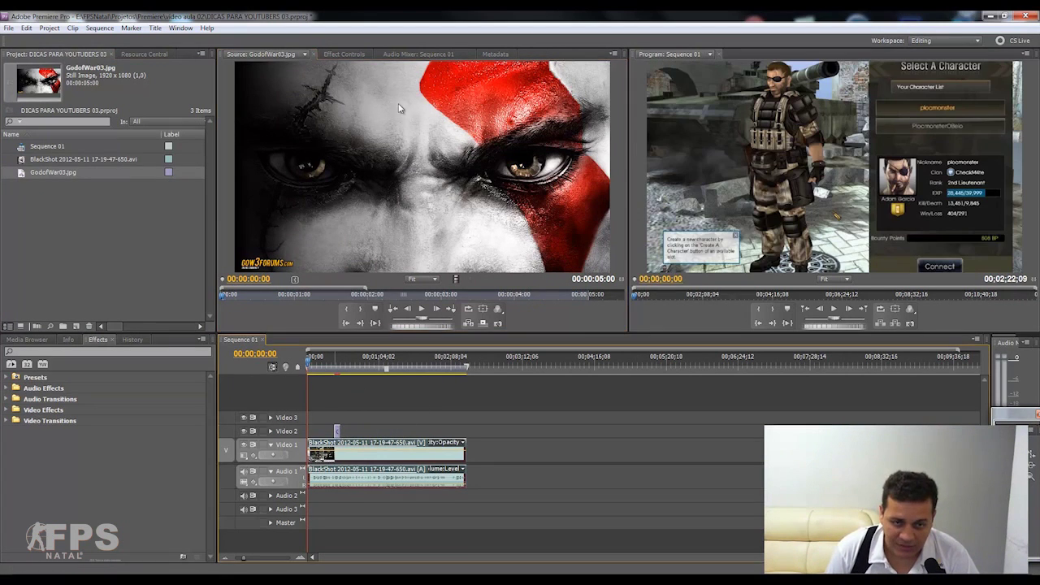
Zoom out the Timeline and extend the GodofWar03.jpg clip so it lasts longer
click(306, 559)
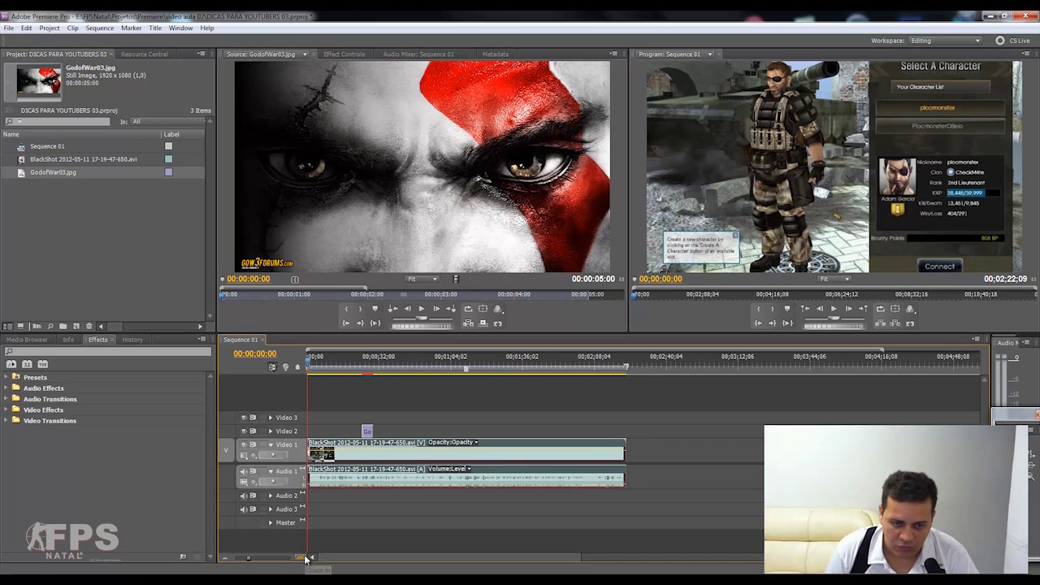
click(305, 559)
drag(446, 431, 524, 431)
click(463, 364)
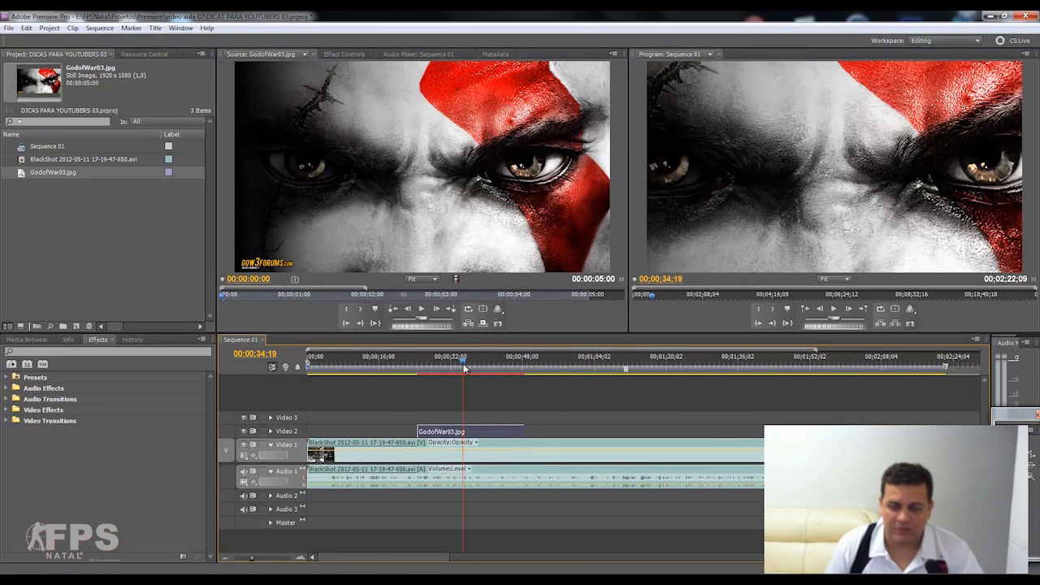
drag(464, 368, 404, 364)
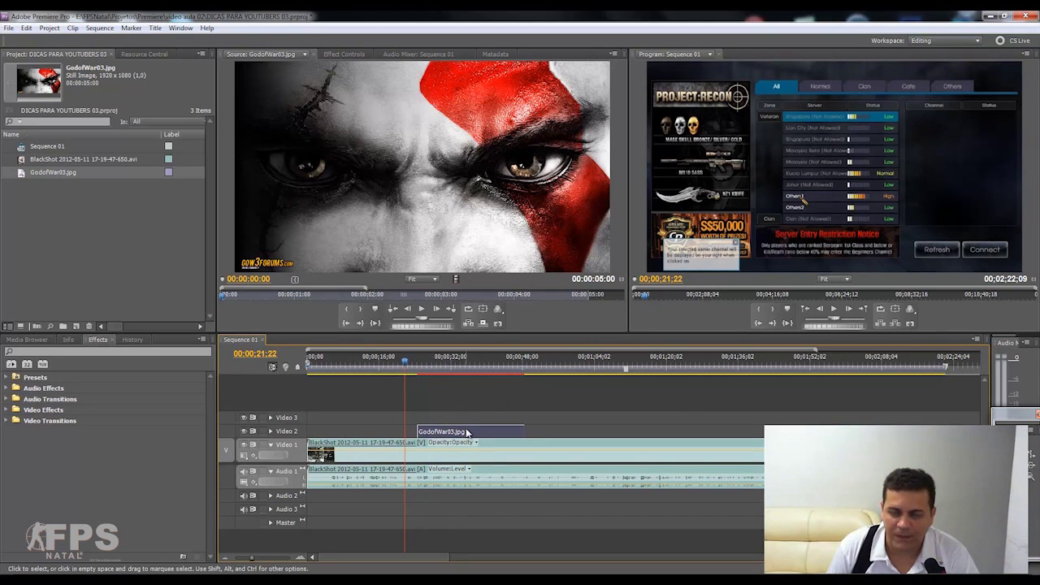
Move the God of War clip to start at the playhead near 00:00:21:22 and show its effect settings
drag(449, 436, 377, 438)
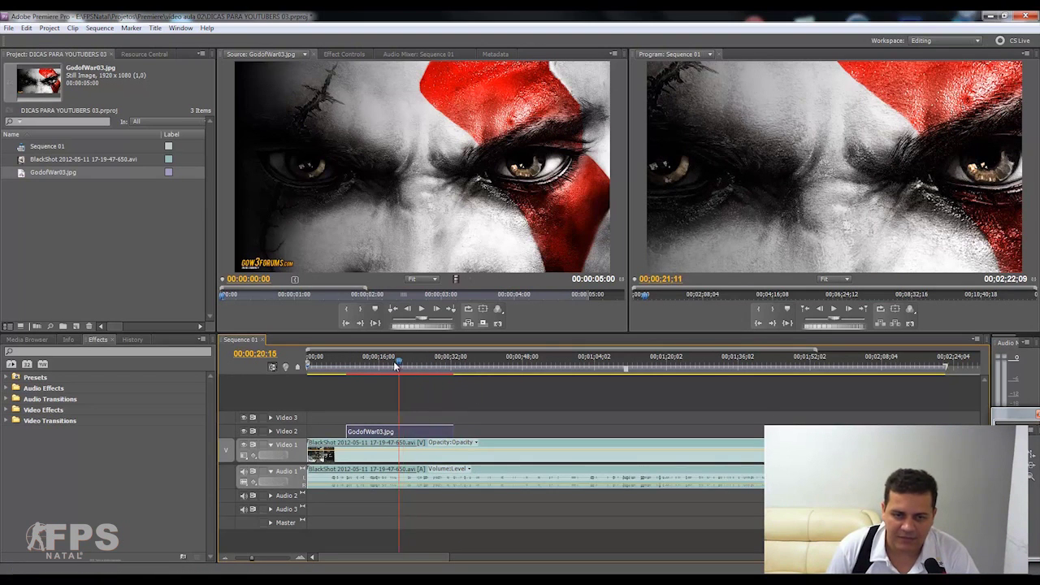
click(423, 429)
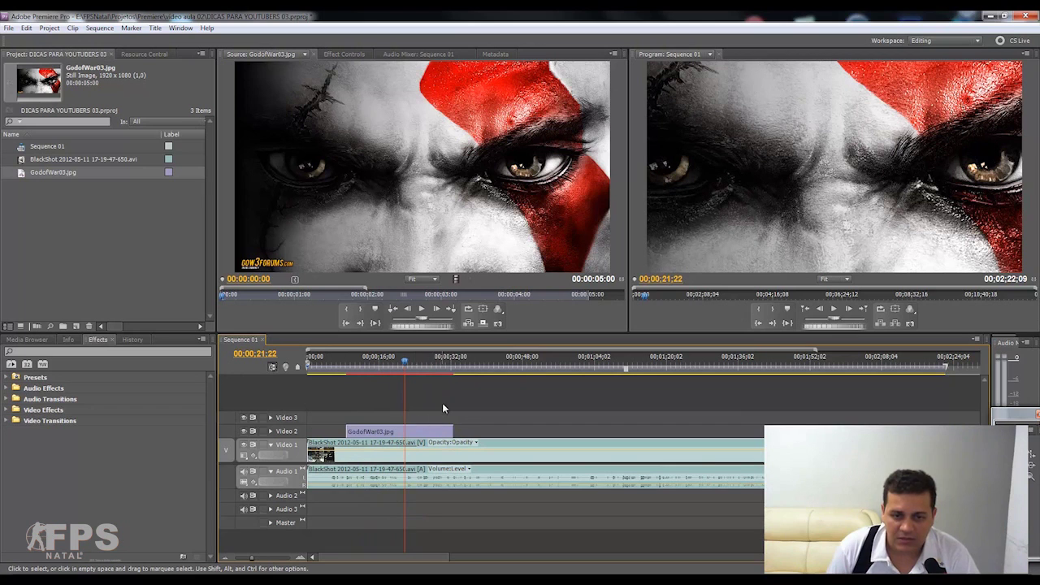
drag(424, 439, 485, 436)
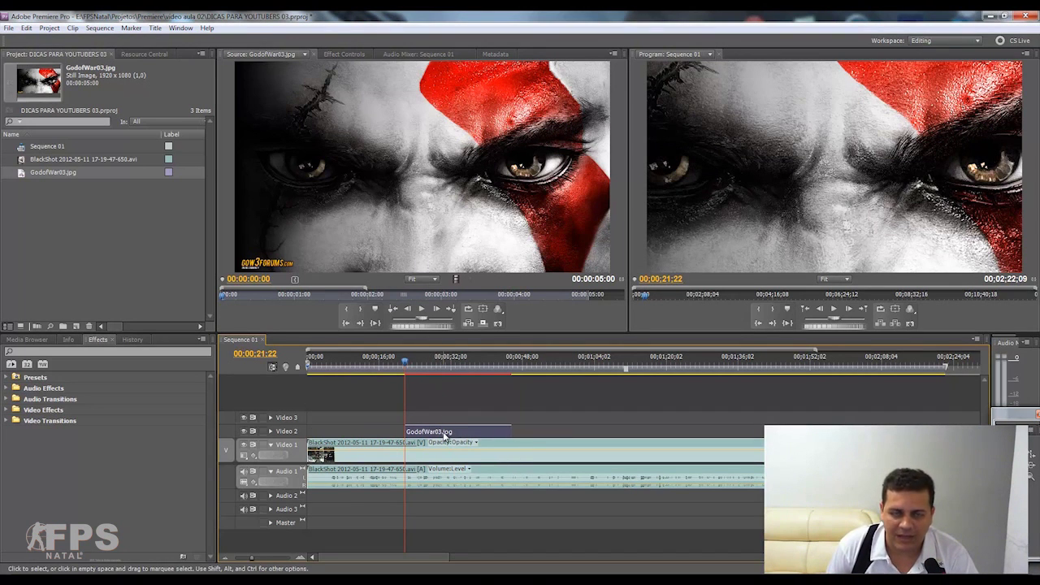
click(347, 54)
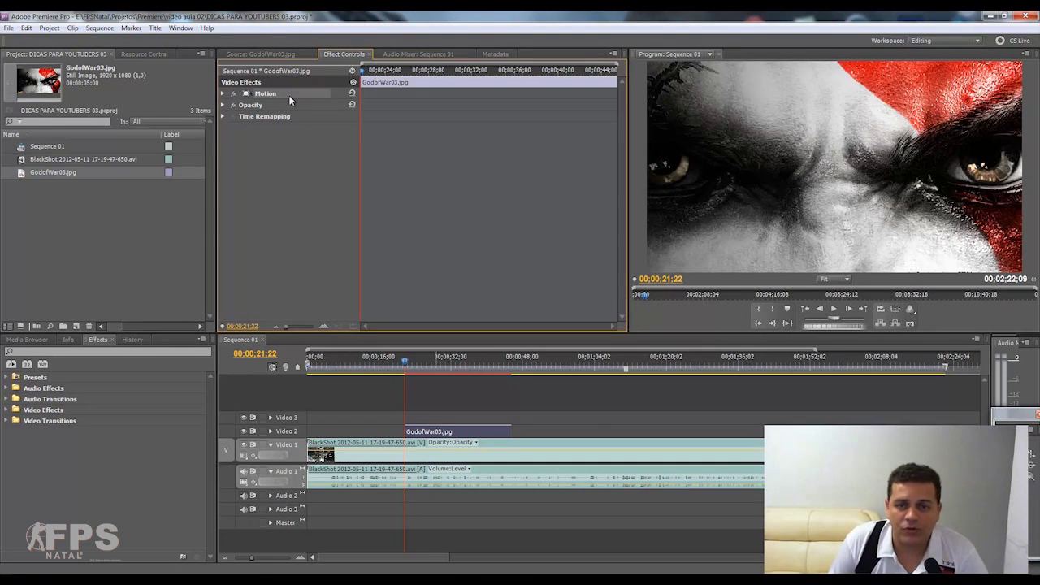
Expand Motion and try repositioning the still in the frame, undoing each move
click(224, 94)
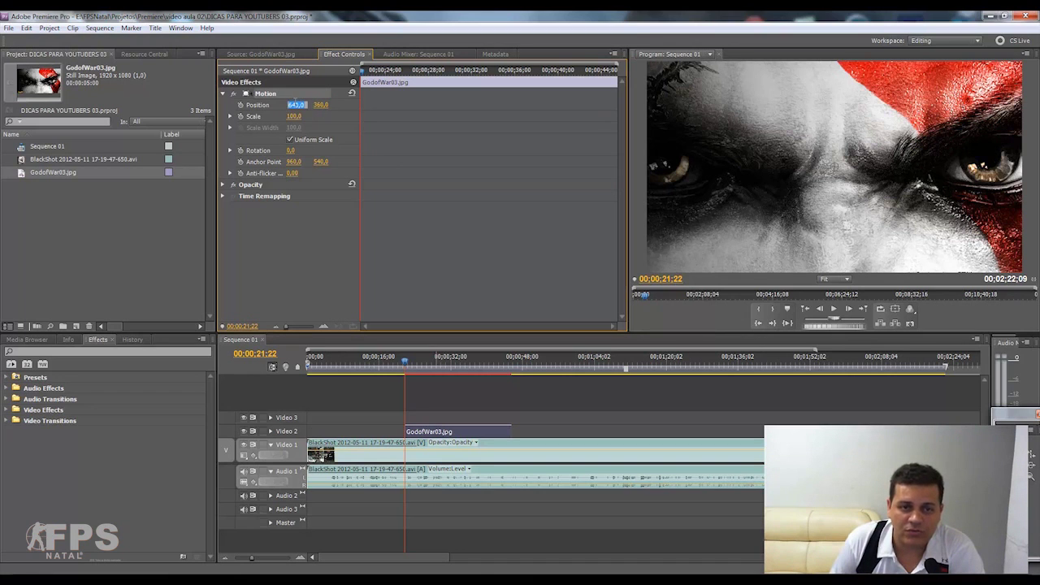
key(Tab)
click(295, 105)
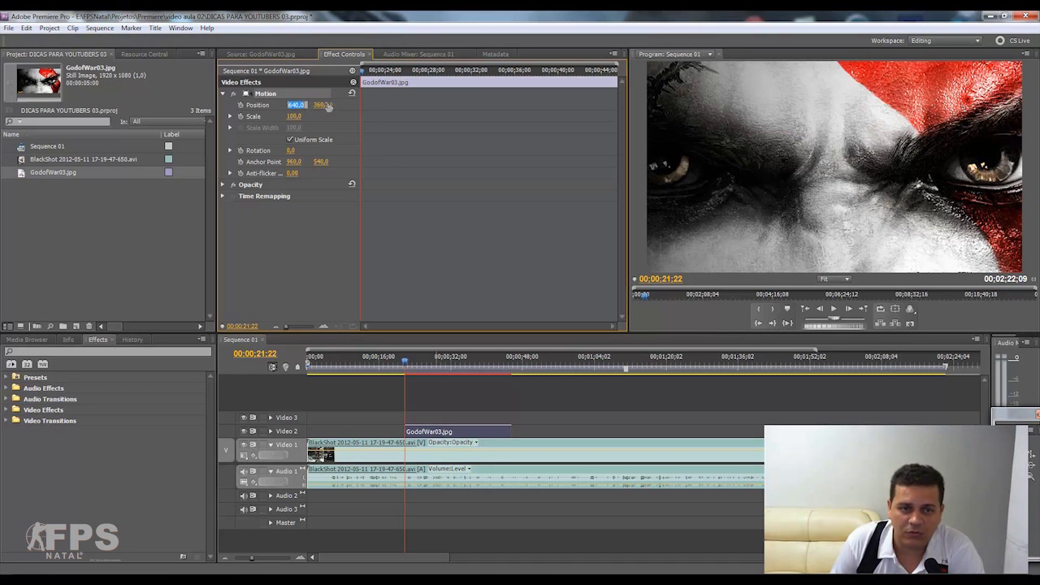
click(682, 148)
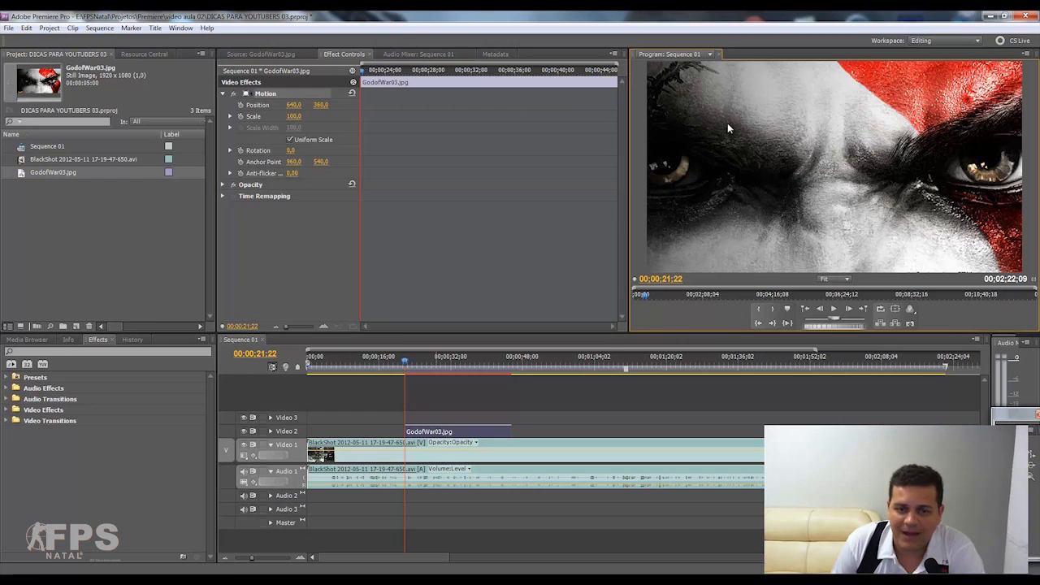
drag(692, 123, 780, 185)
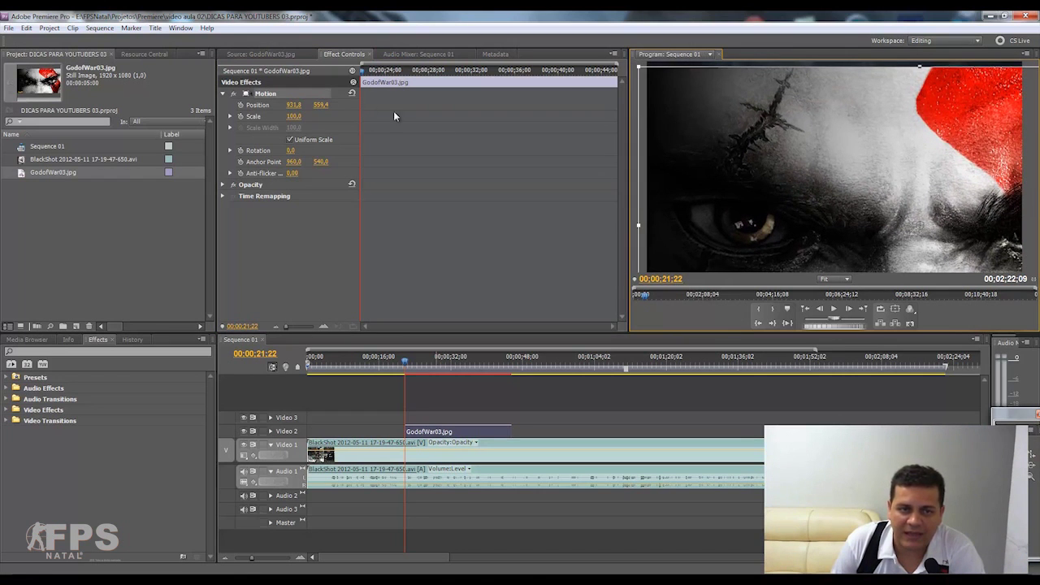
key(ctrl+z)
click(295, 105)
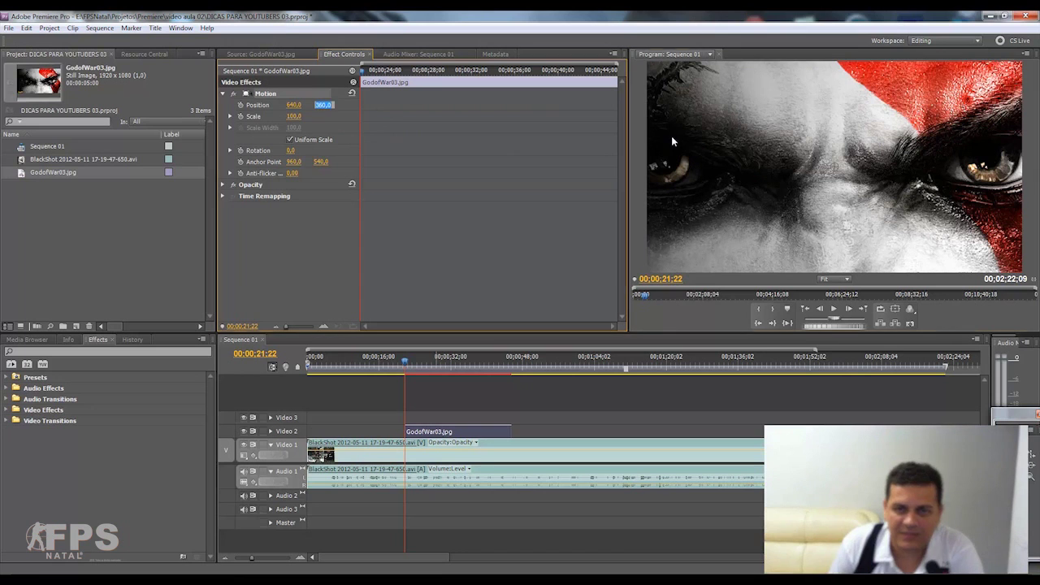
mouse_move(671, 141)
mouse_down()
mouse_move(767, 199)
mouse_move(825, 140)
mouse_up()
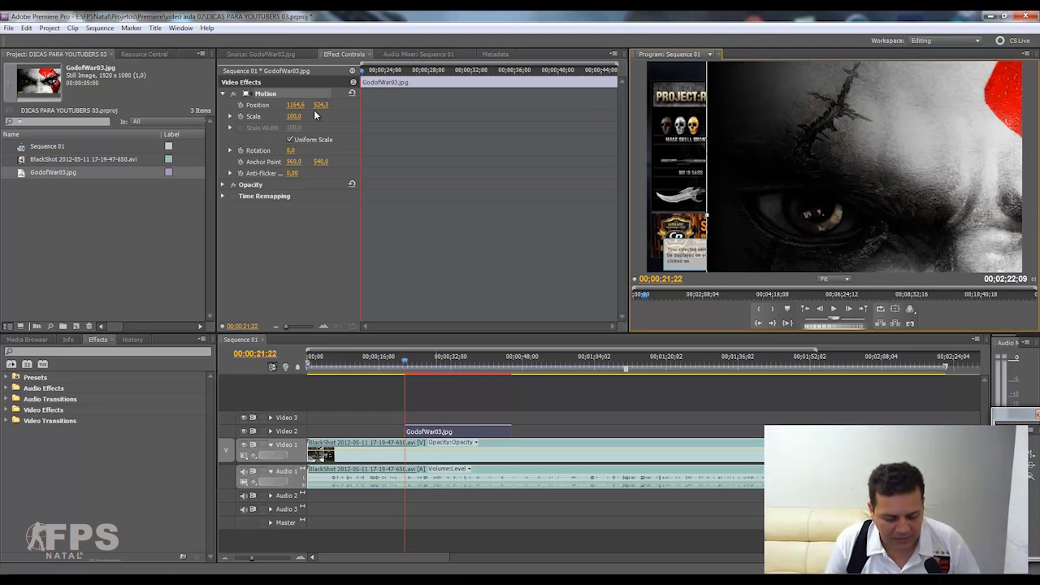
key(ctrl+z)
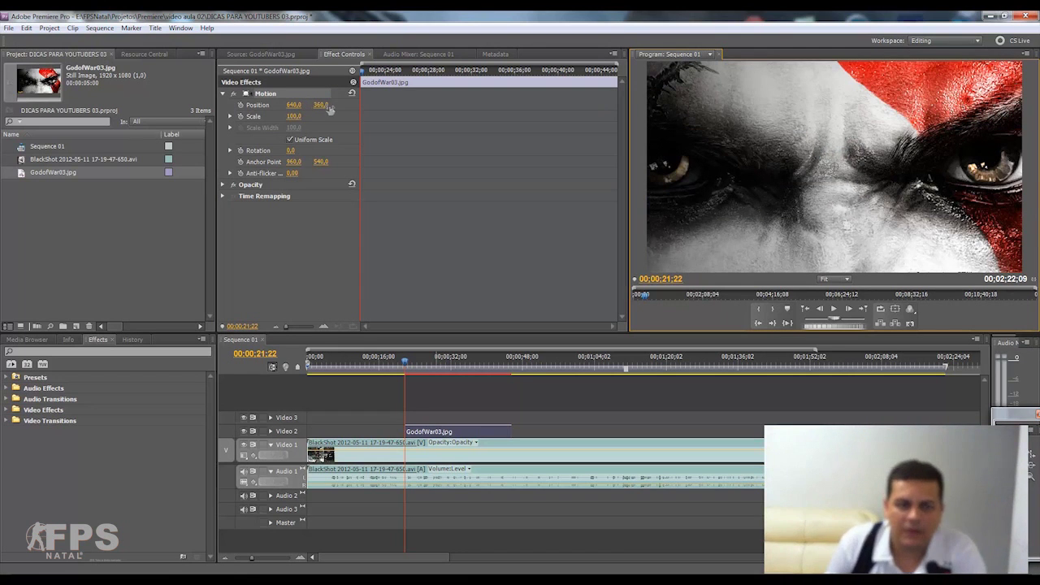
Scale the still down to about 41.3% and place it over the right side of the gameplay
click(231, 117)
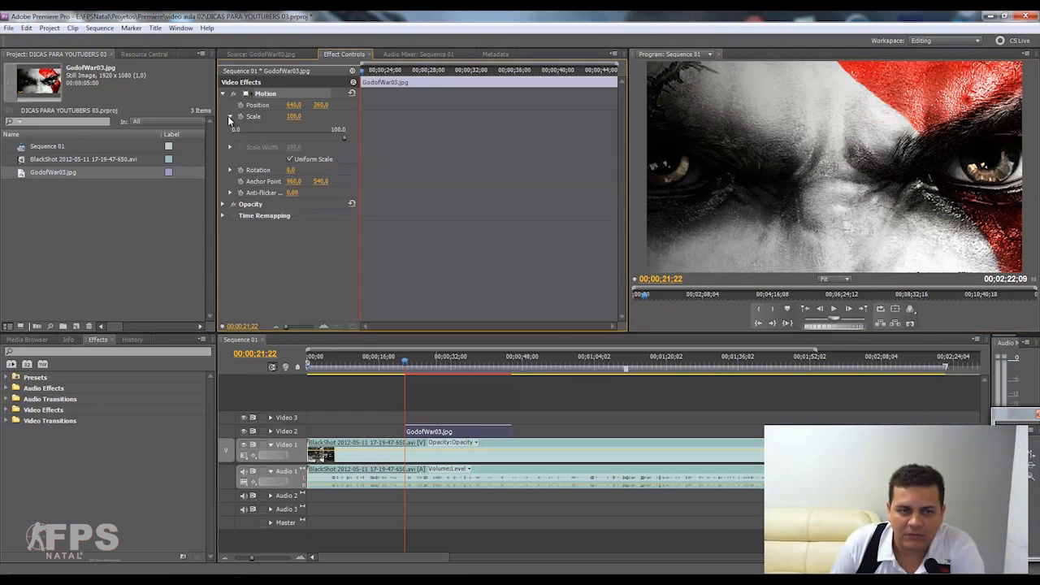
click(229, 118)
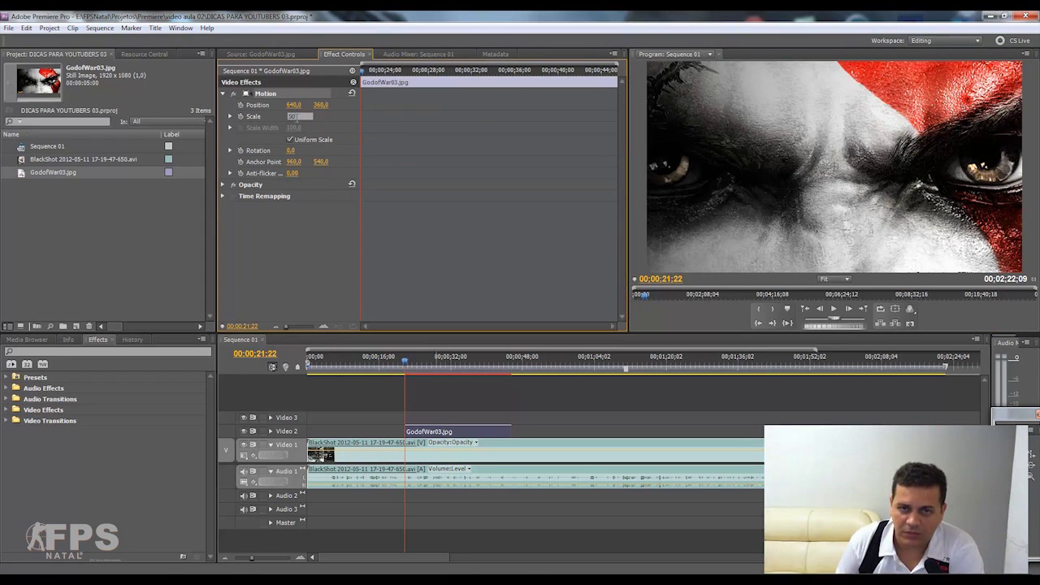
key(Return)
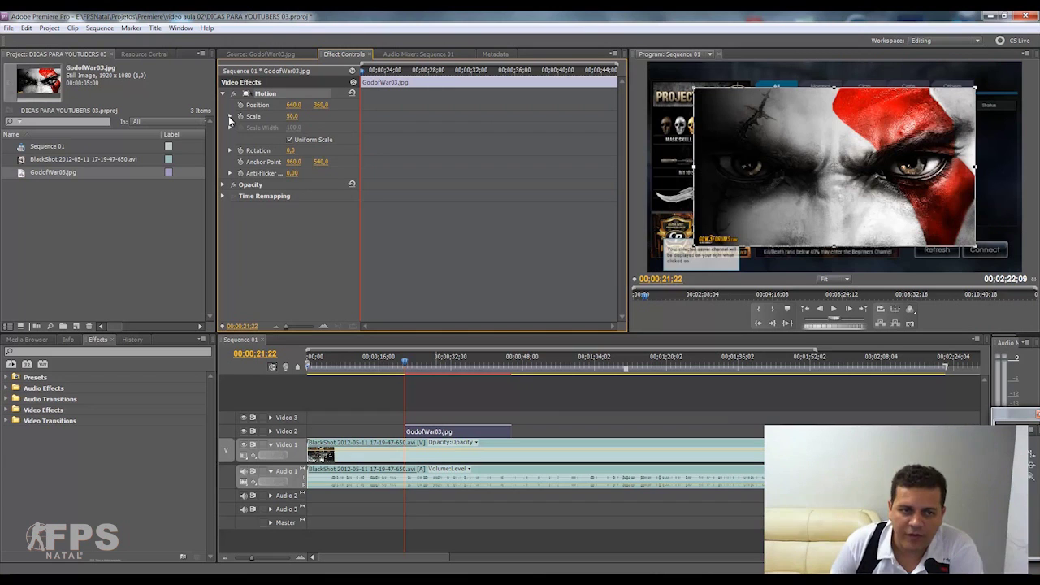
click(229, 117)
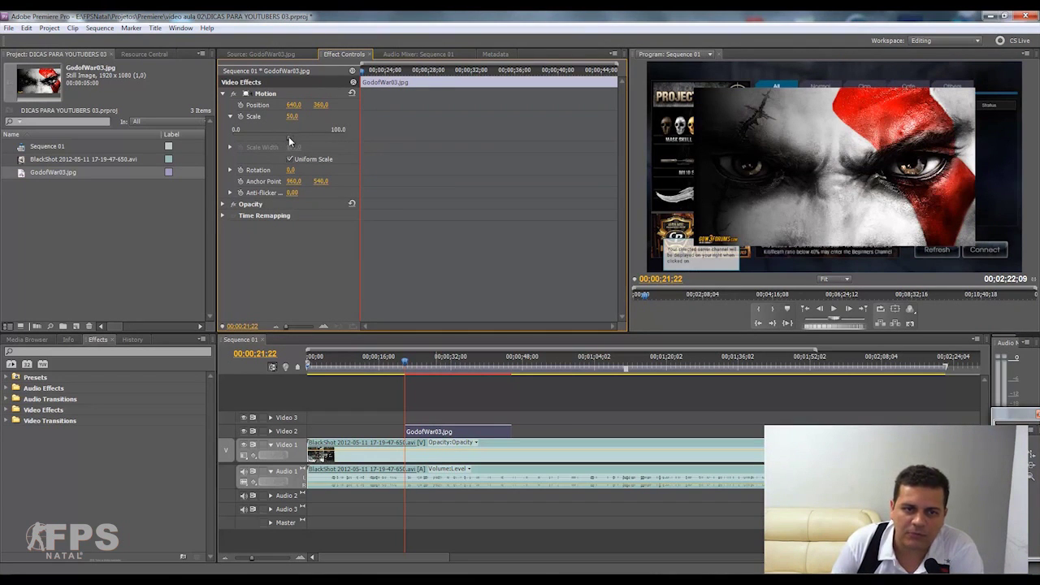
mouse_move(291, 139)
mouse_down()
mouse_move(374, 140)
mouse_move(281, 146)
mouse_up()
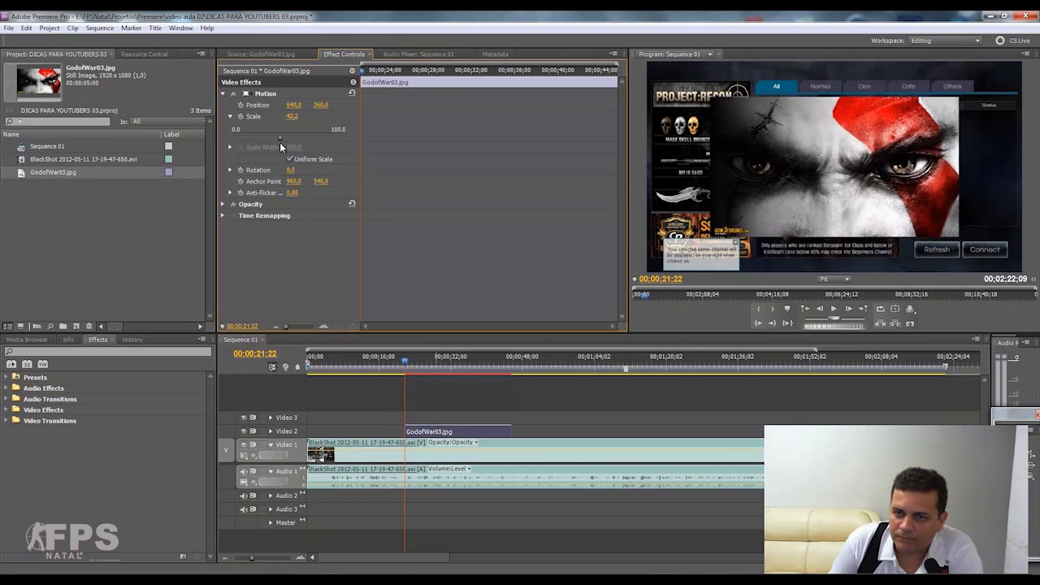
mouse_move(783, 159)
mouse_down()
mouse_move(741, 143)
mouse_move(809, 157)
mouse_move(784, 156)
mouse_up()
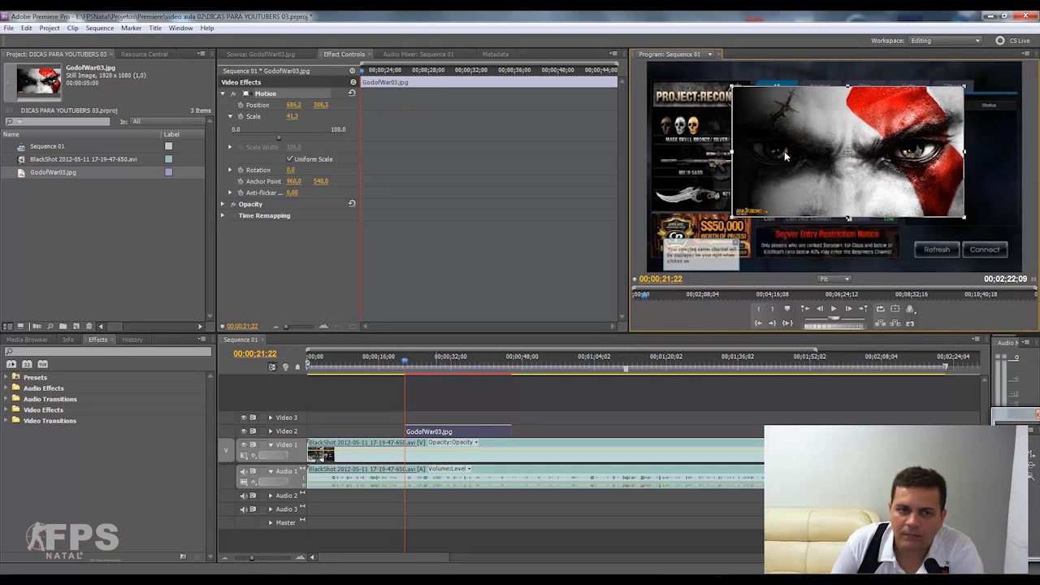
click(230, 171)
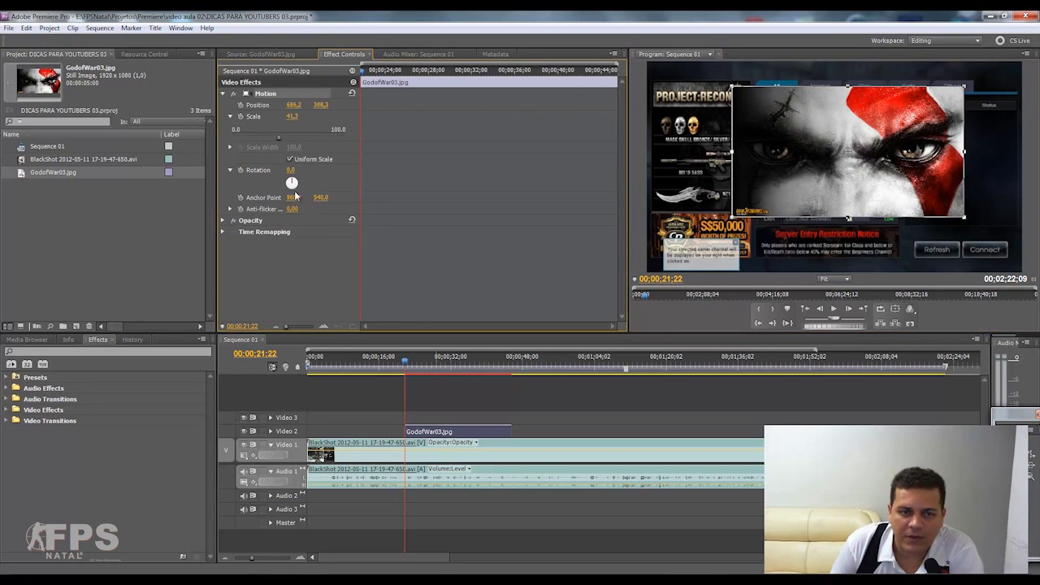
mouse_move(292, 183)
mouse_down()
mouse_move(262, 193)
mouse_move(238, 185)
mouse_up()
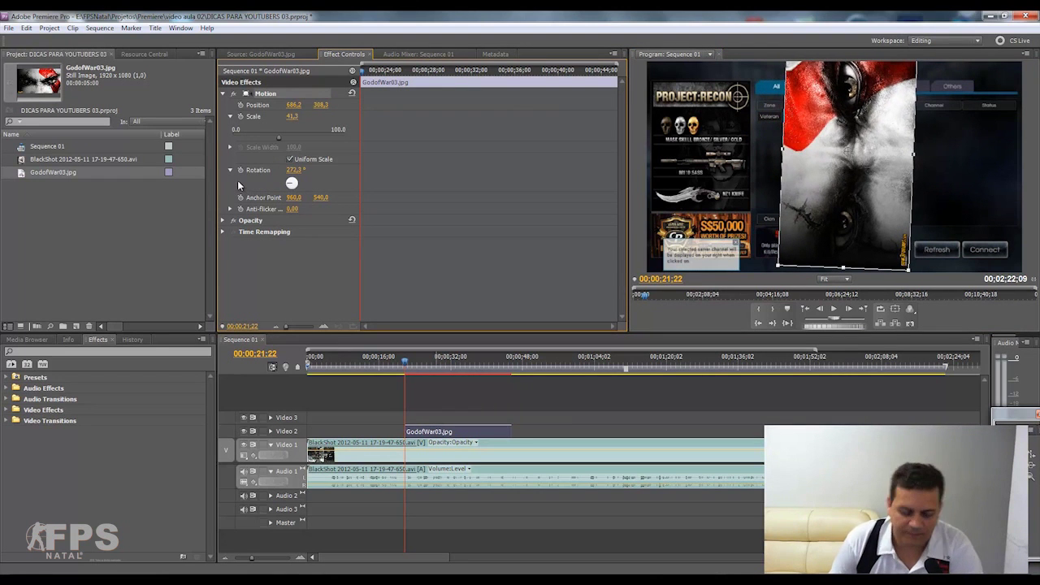
key(ctrl+z)
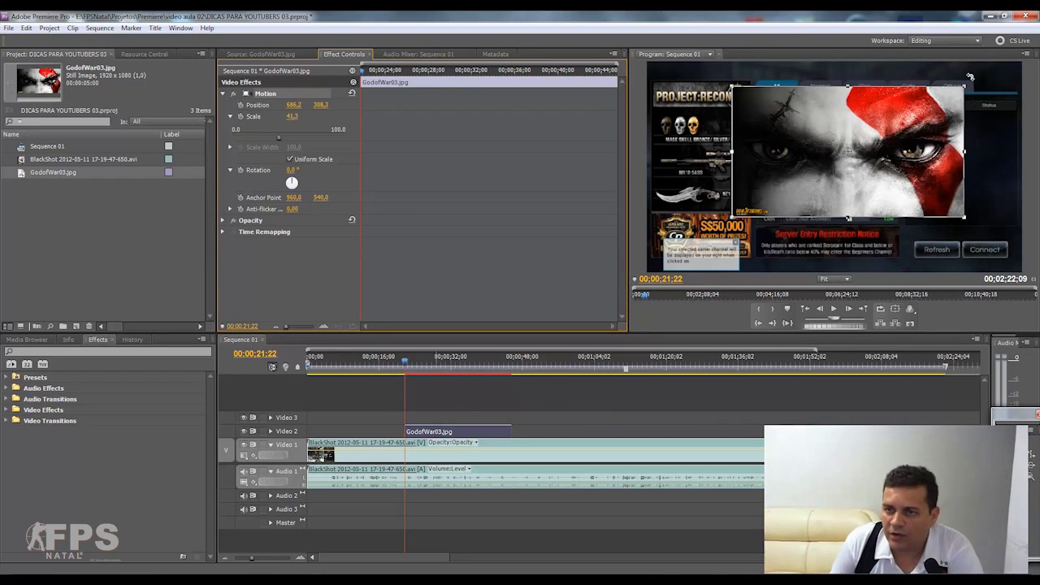
drag(970, 77, 714, 112)
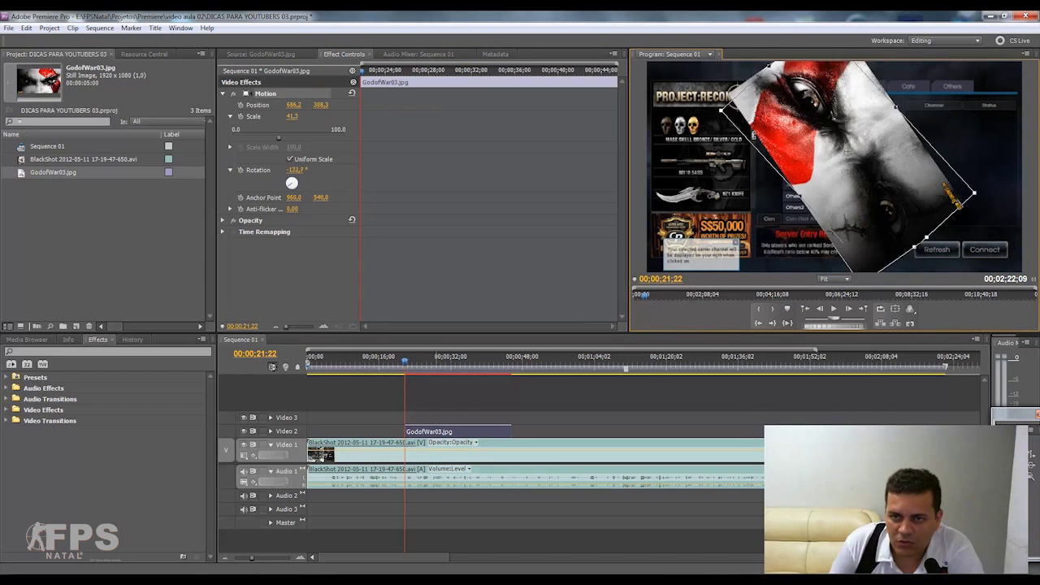
mouse_move(715, 112)
mouse_down()
mouse_move(944, 143)
mouse_move(967, 96)
mouse_move(1007, 77)
mouse_move(947, 105)
mouse_up()
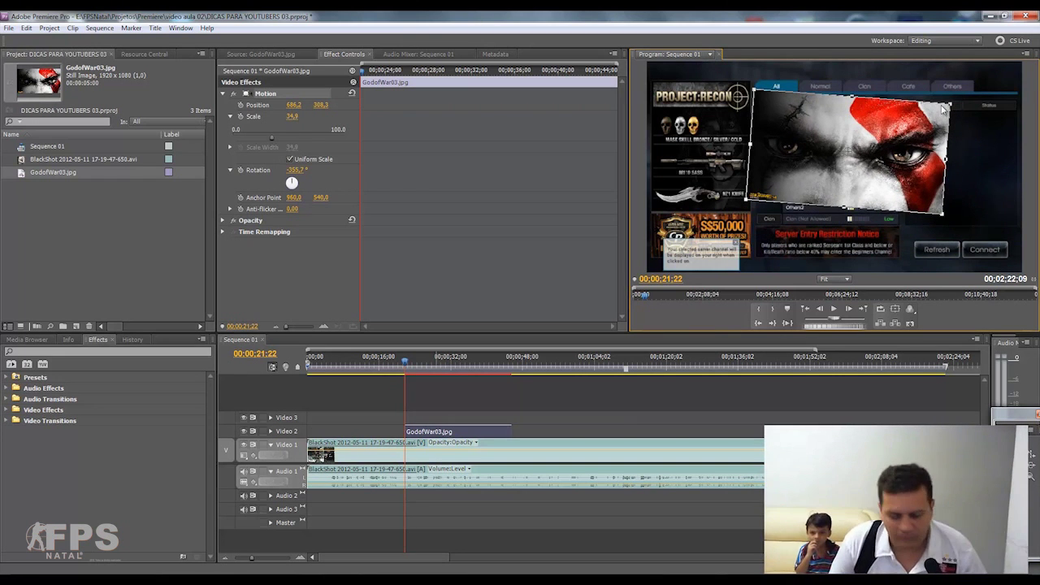
key(ctrl+z)
key(ctrl+z)
key(ctrl+z)
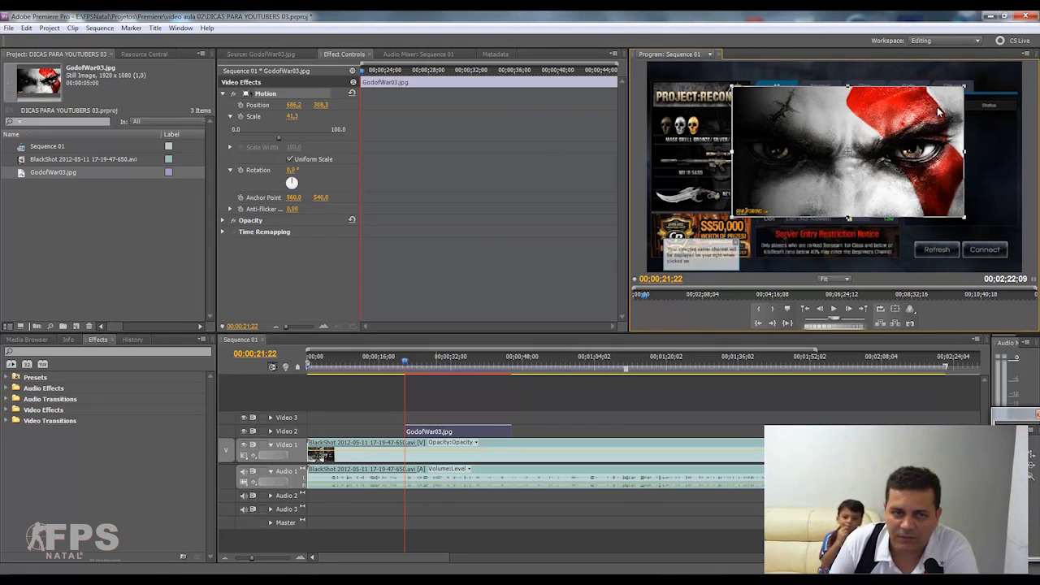
click(230, 170)
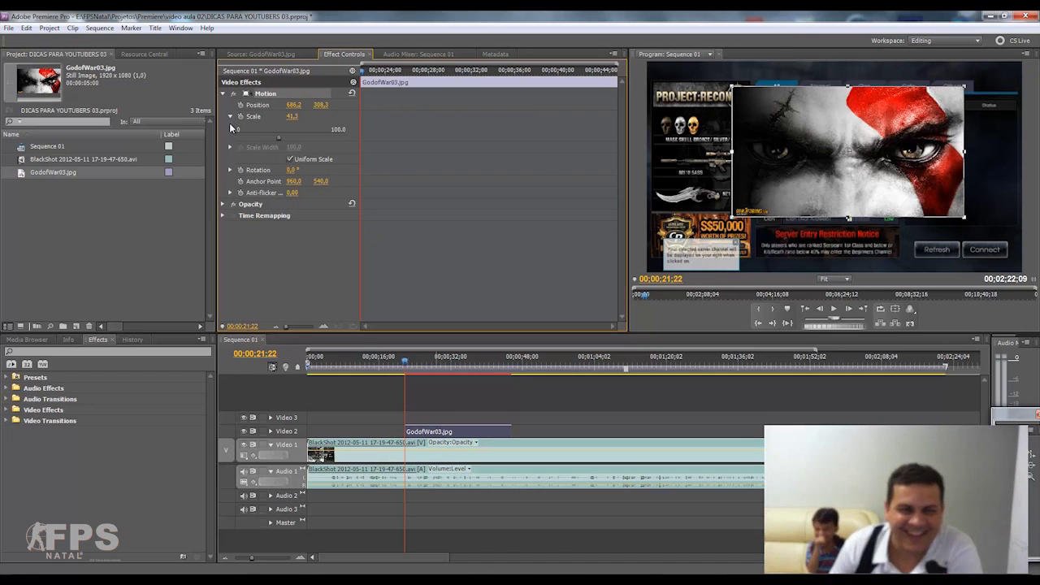
click(230, 116)
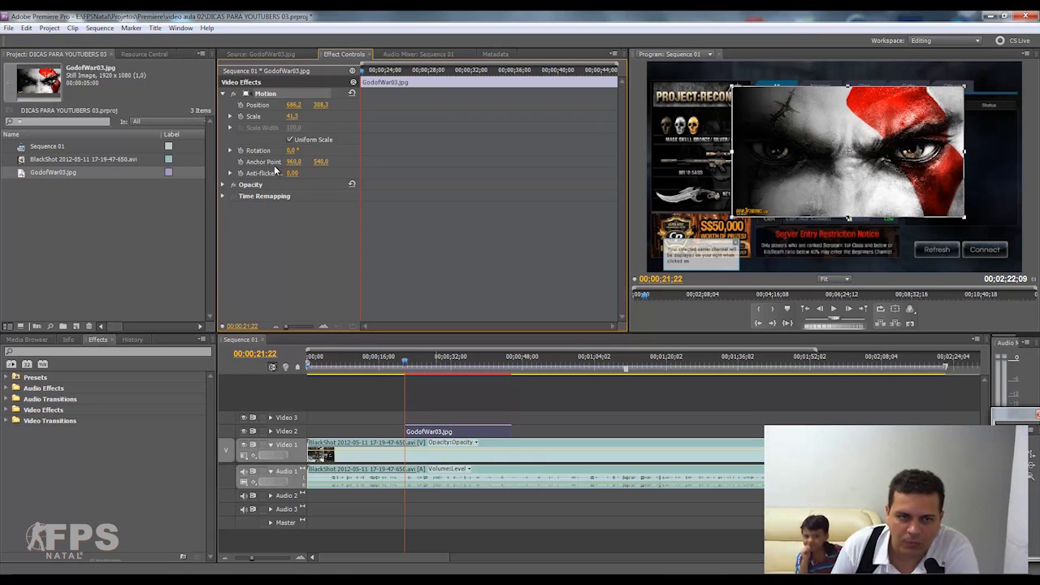
click(297, 162)
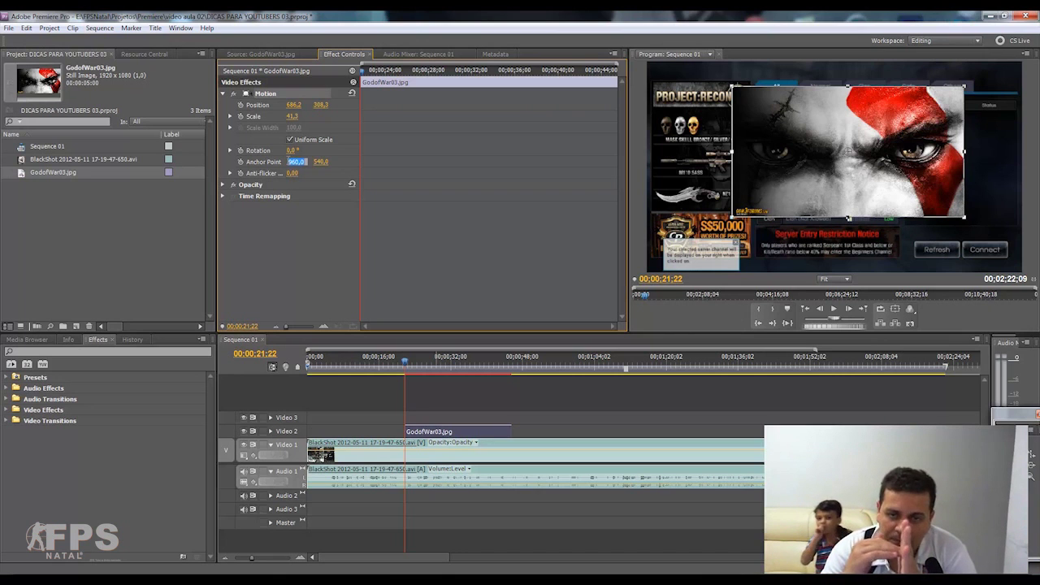
click(296, 161)
click(322, 161)
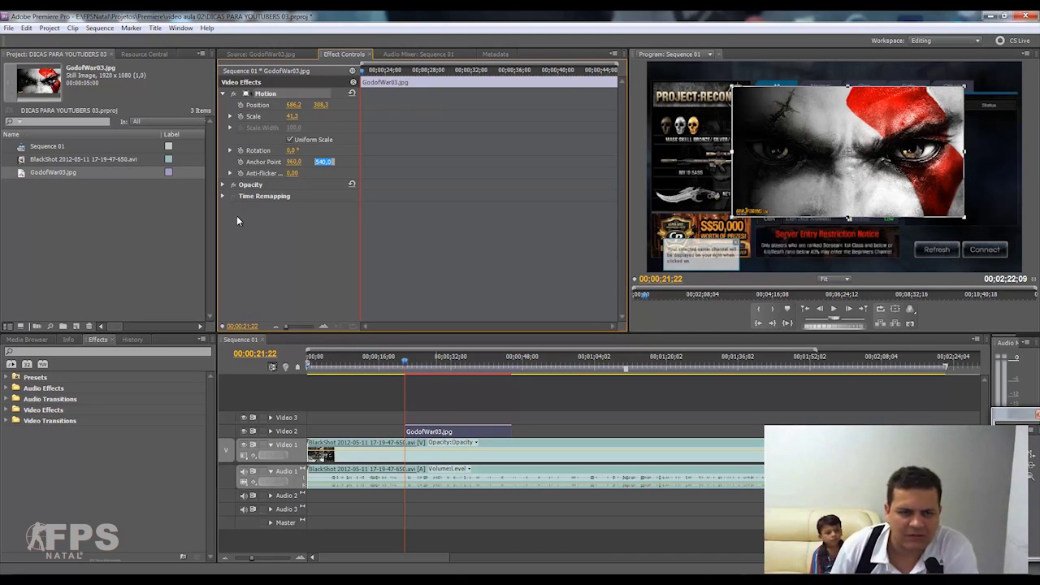
click(223, 185)
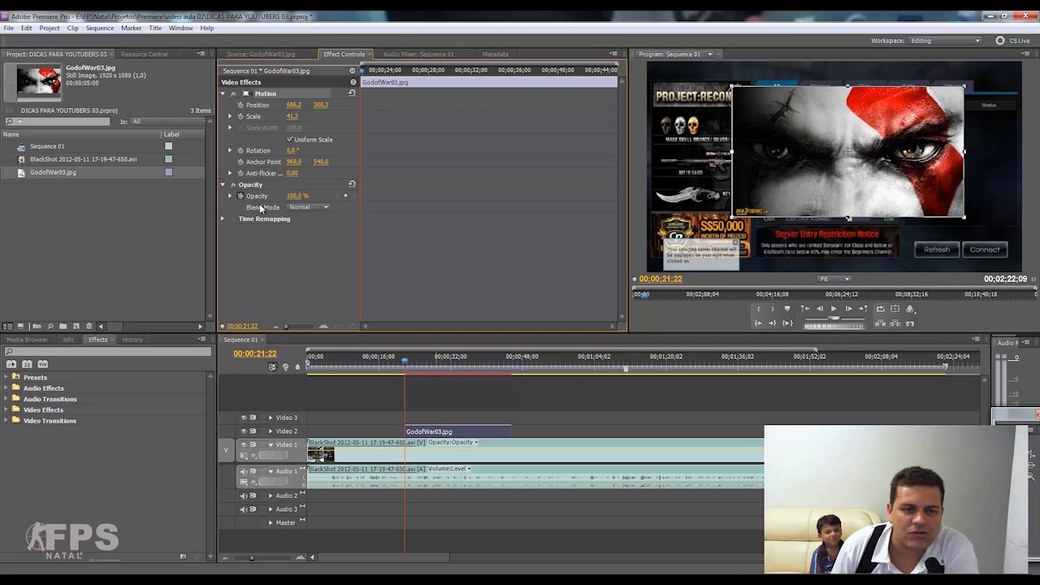
click(230, 196)
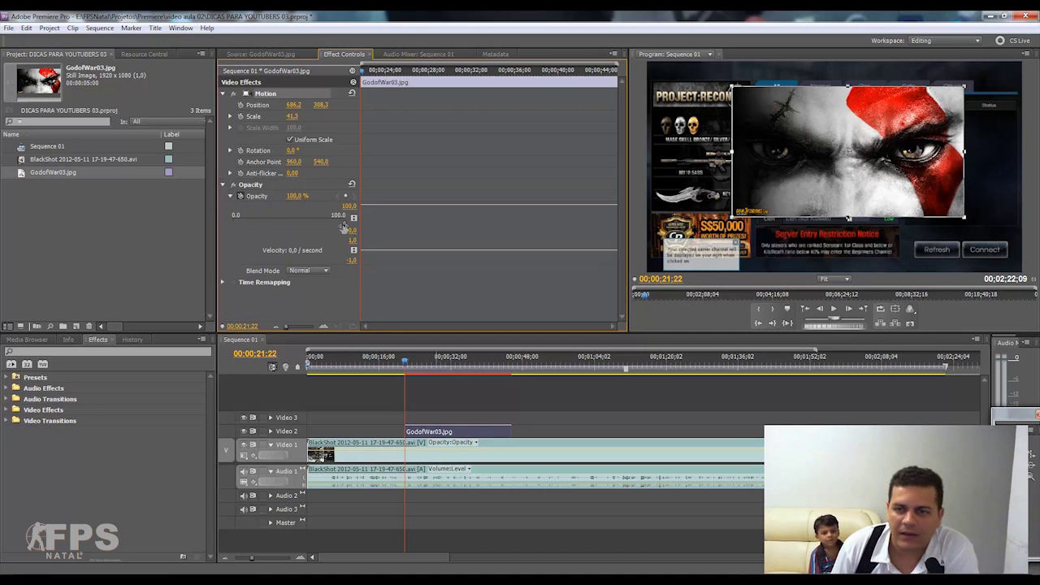
drag(343, 223, 284, 225)
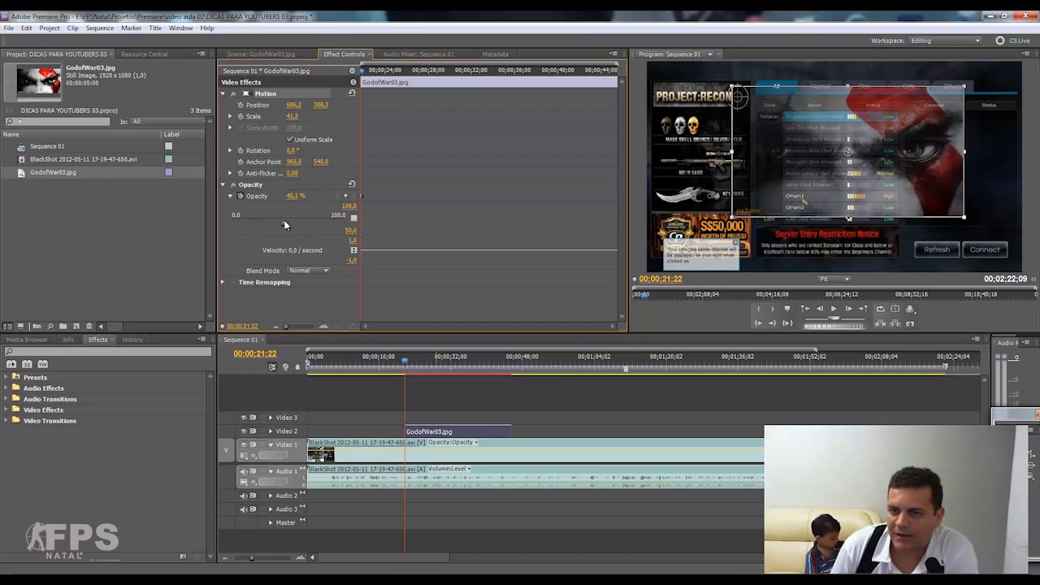
drag(271, 221, 382, 229)
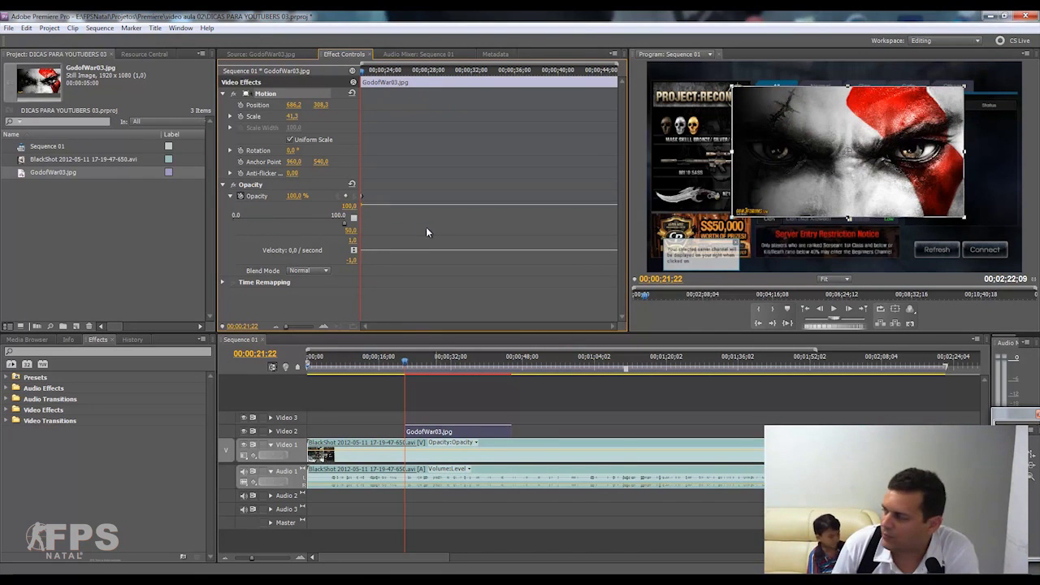
drag(359, 229, 469, 231)
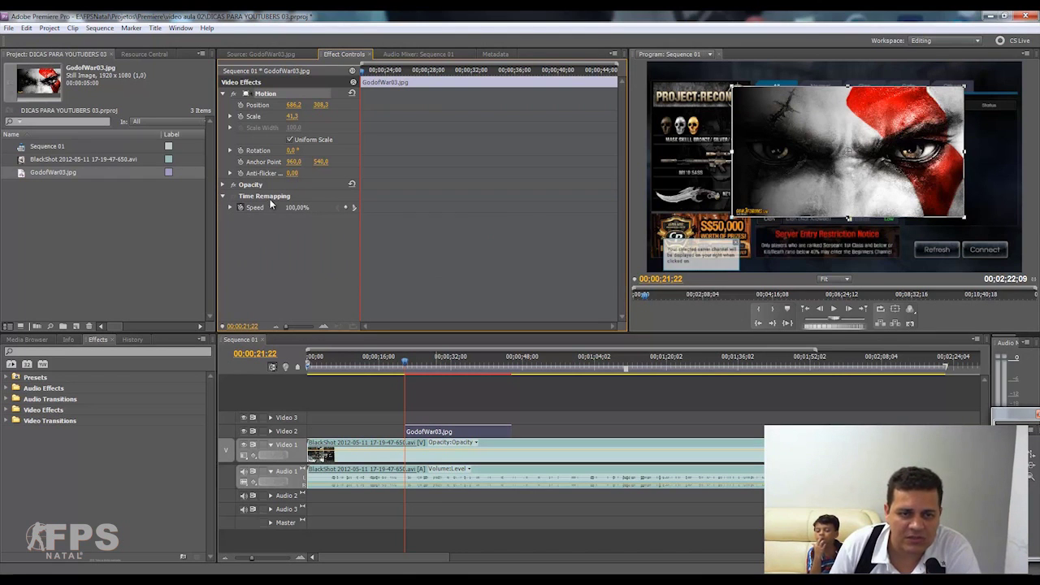
Scale the God of War still to 35 and move it to 652.9, 312.0 over the upper-right gameplay
click(224, 195)
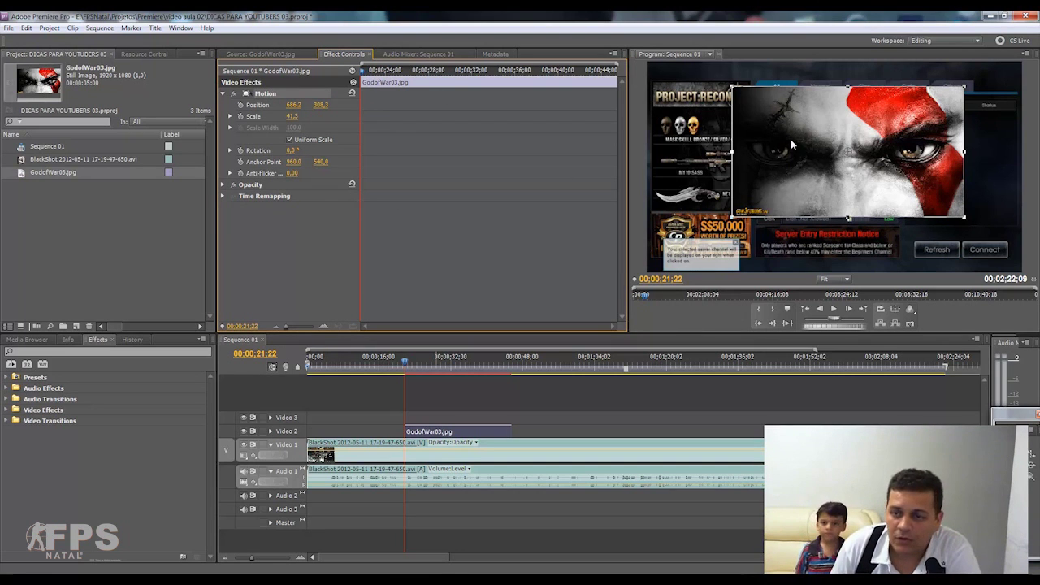
click(323, 326)
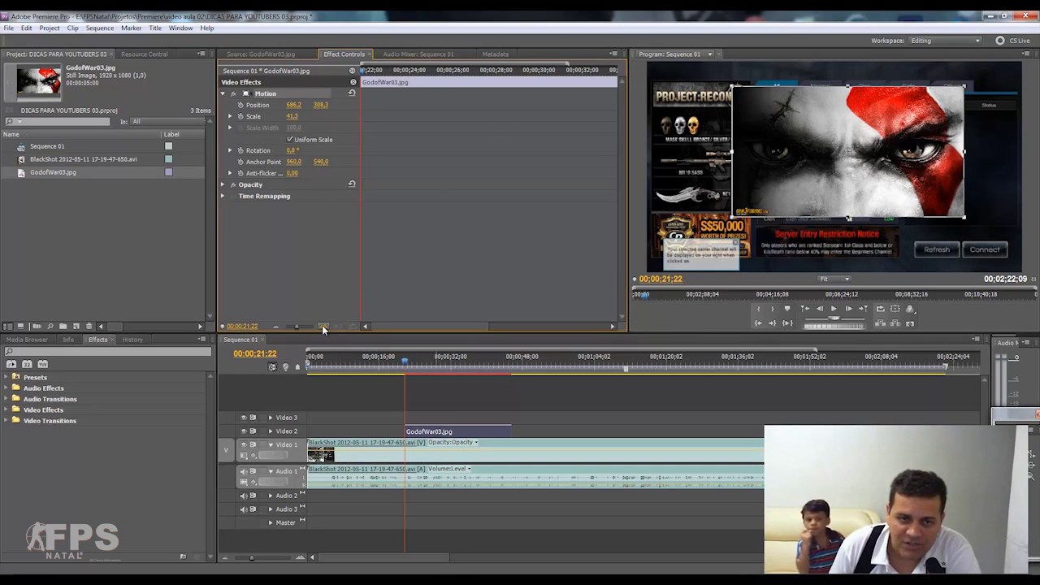
click(853, 134)
drag(853, 135, 852, 136)
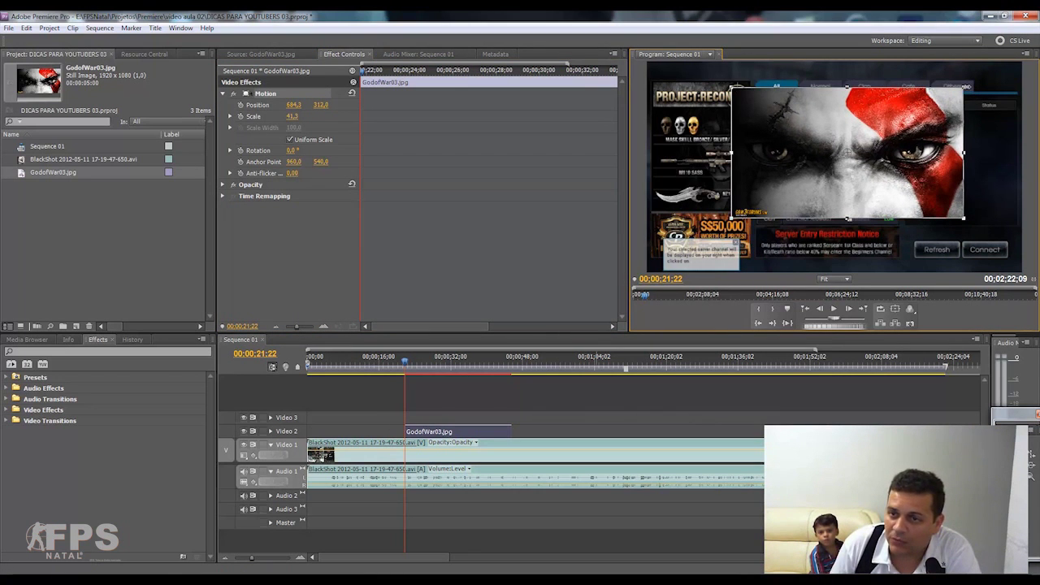
mouse_move(853, 136)
mouse_down()
mouse_move(938, 198)
mouse_move(909, 205)
mouse_move(861, 192)
mouse_up()
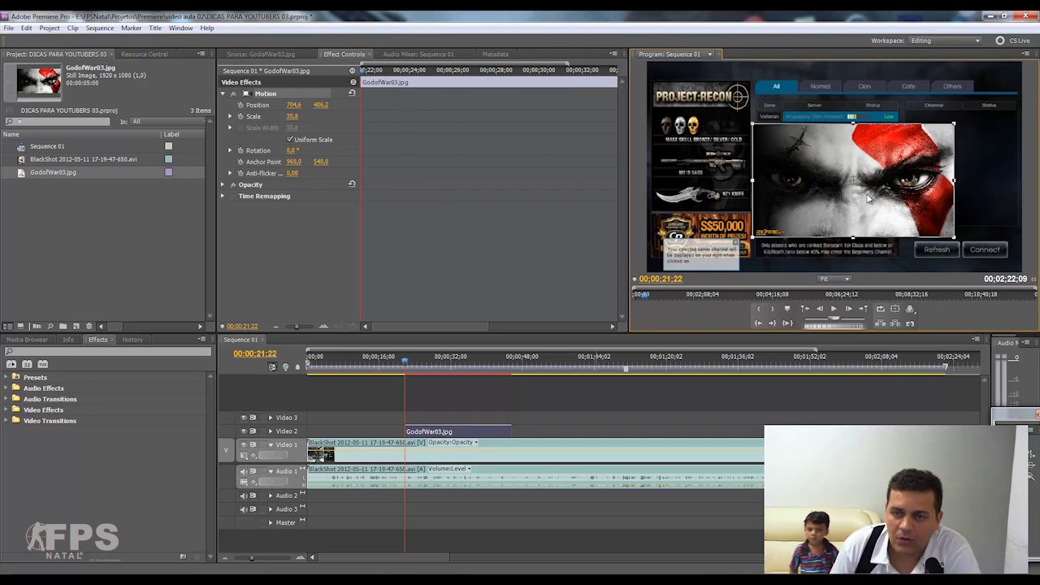
drag(888, 187, 872, 159)
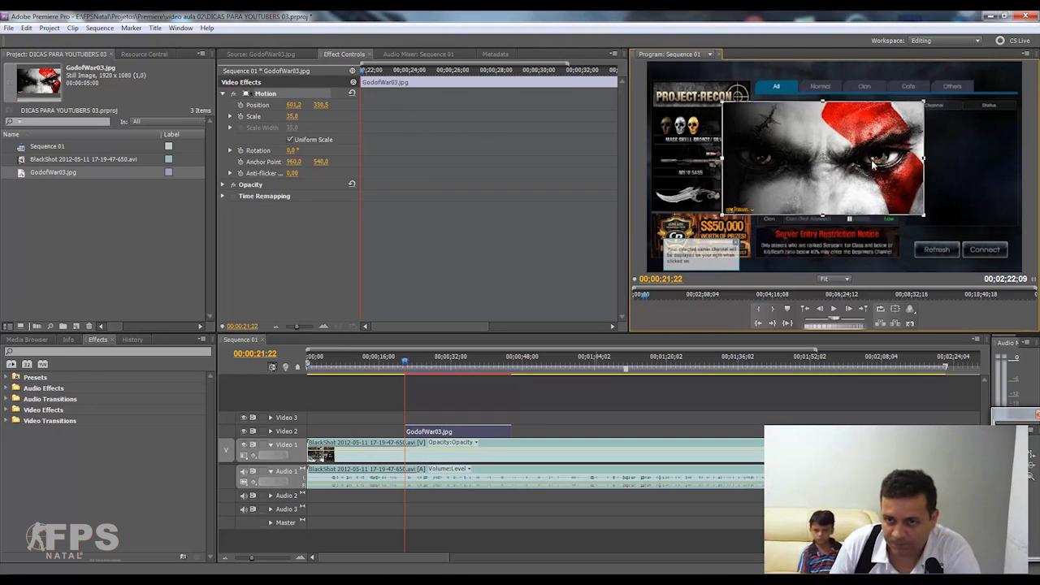
key(space)
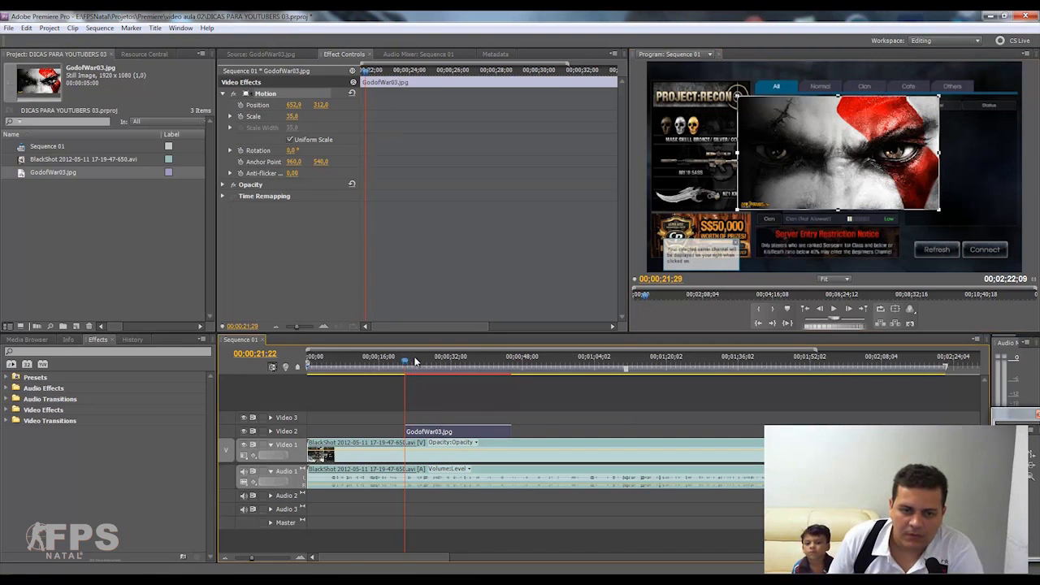
Nudge the still slightly left and set the GodofWar03.jpg clip's duration to 10 seconds
drag(888, 160, 860, 170)
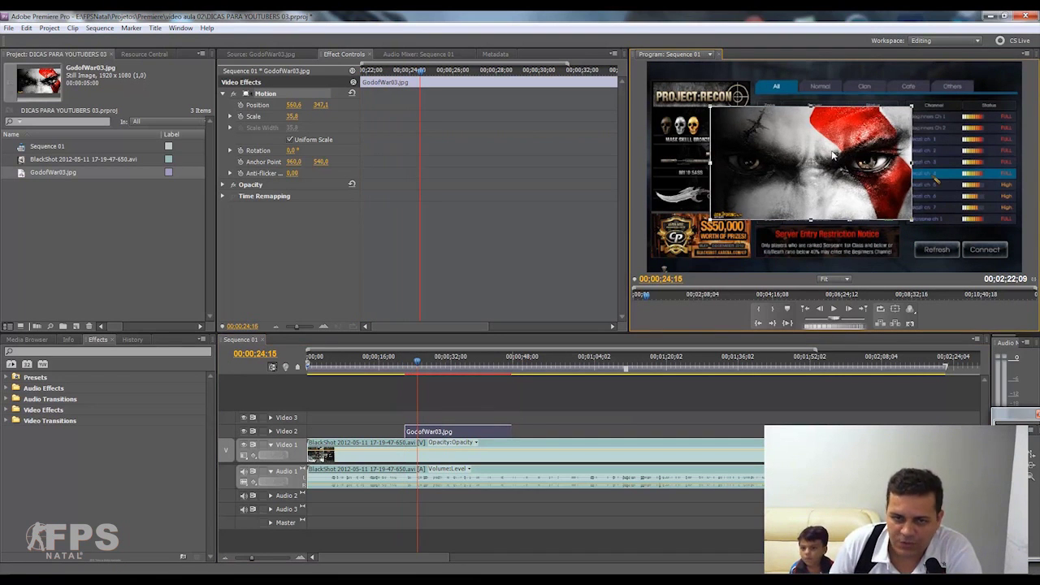
right_click(435, 434)
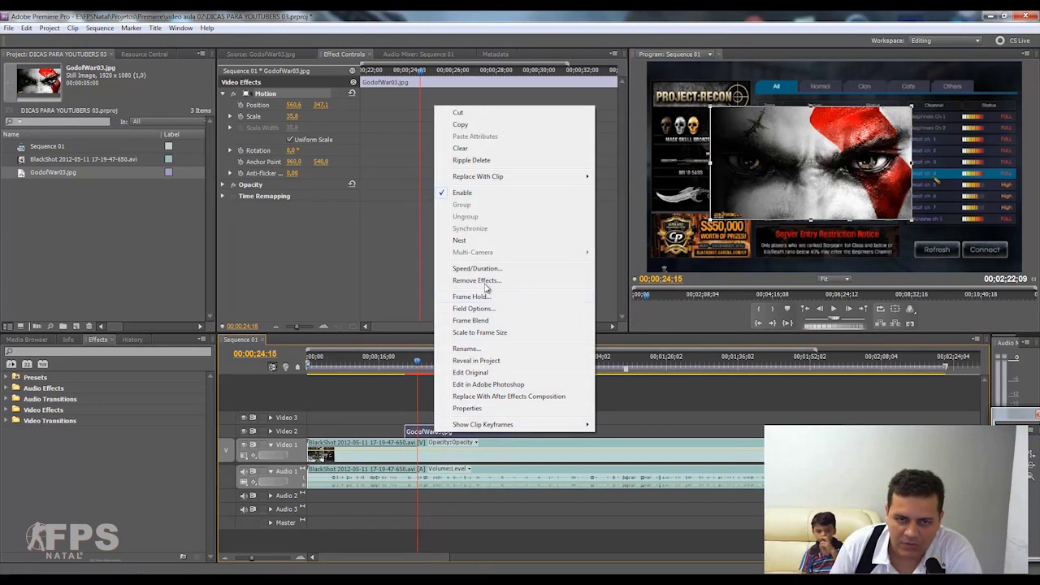
right_click(423, 434)
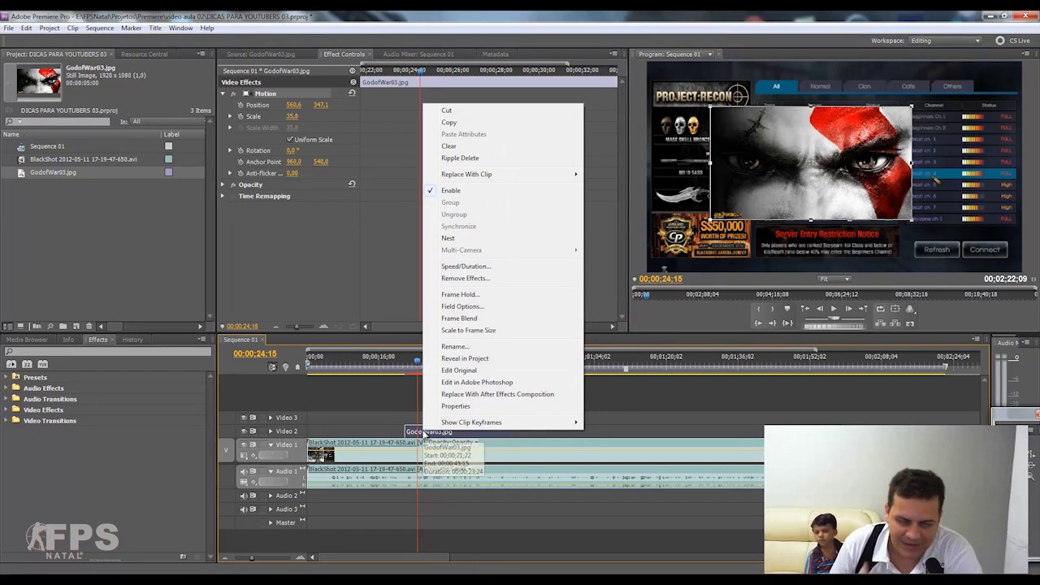
click(481, 268)
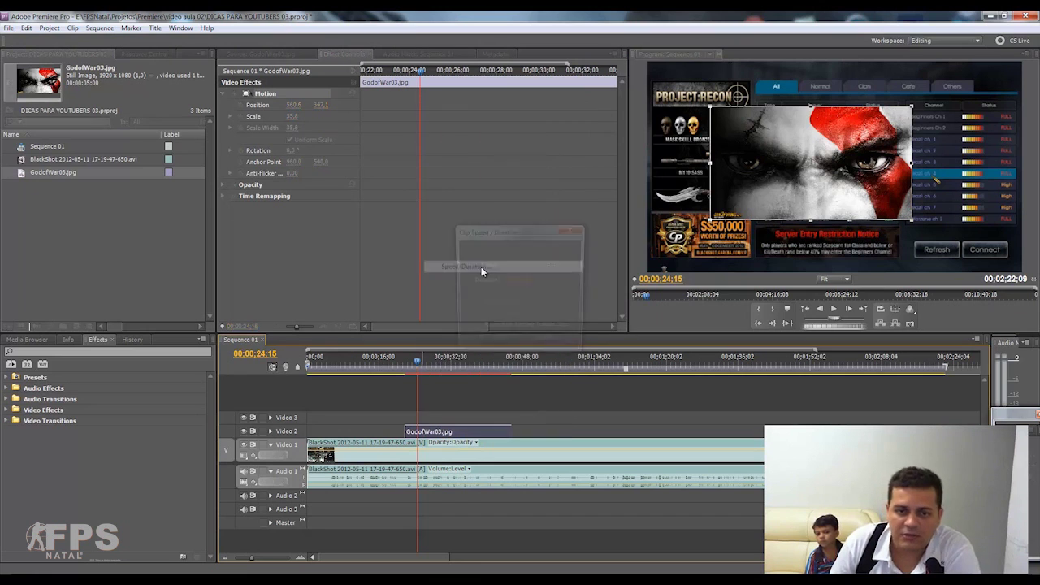
click(527, 281)
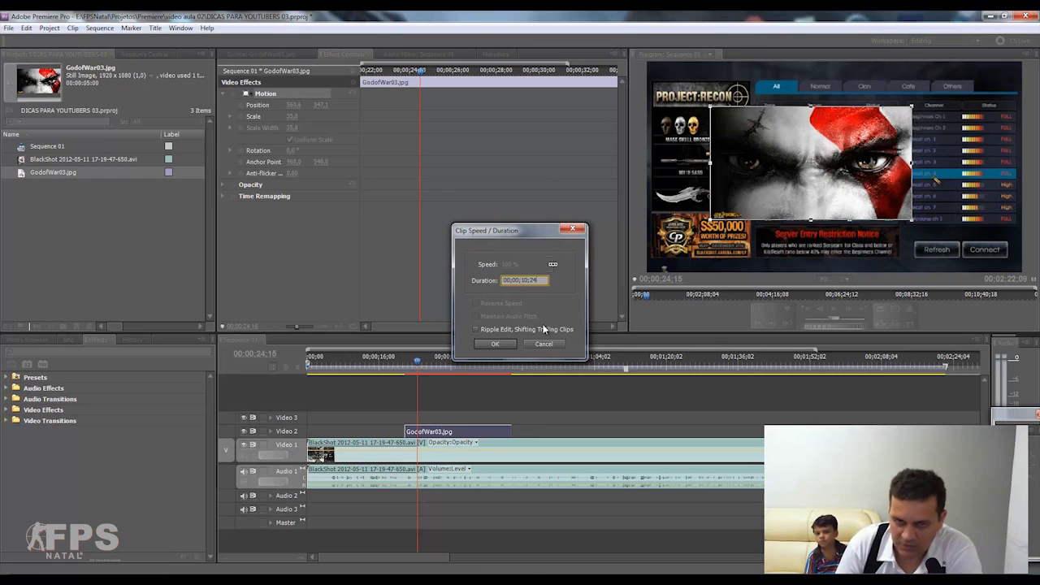
key(Return)
drag(446, 557, 302, 559)
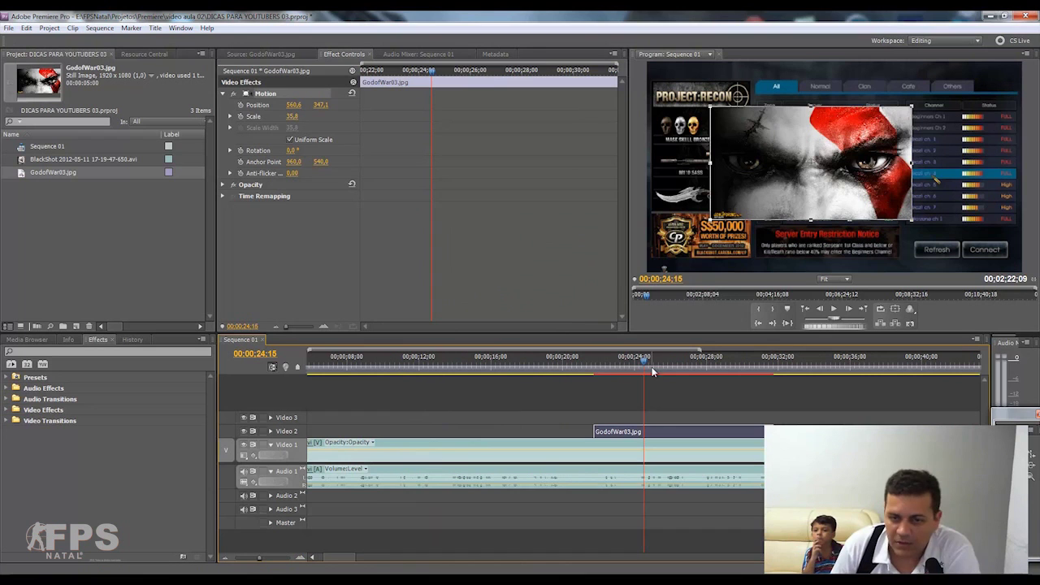
Step the playhead frame by frame onto the God of War still's first frame
click(609, 371)
drag(611, 370, 596, 371)
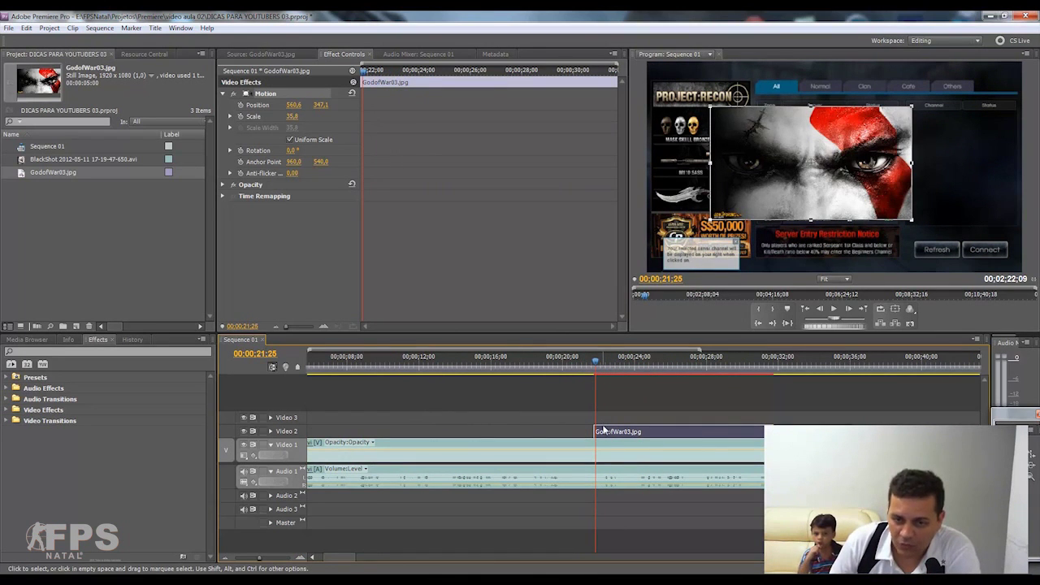
key(Up)
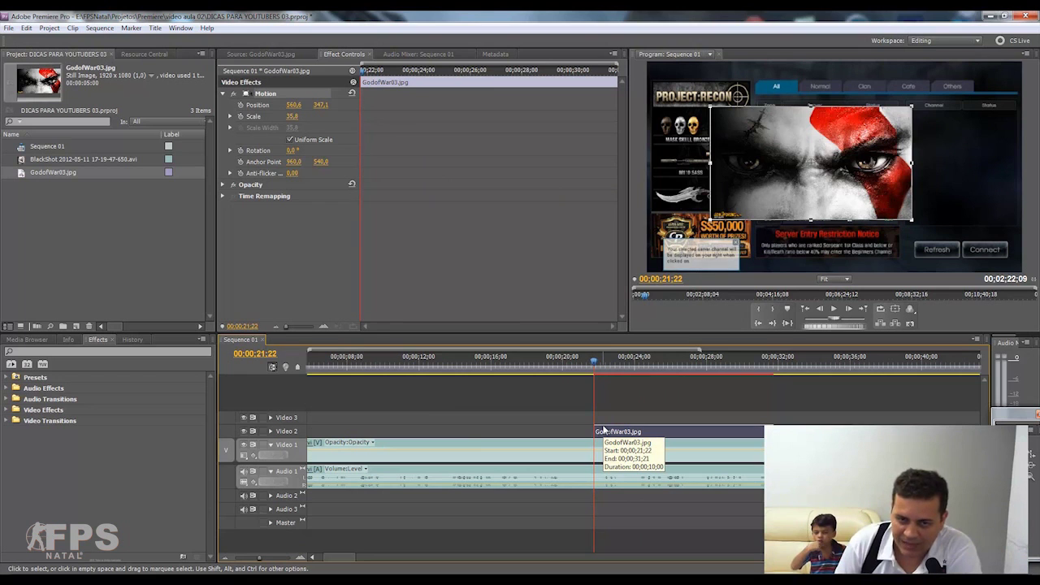
key(Left)
key(Right)
key(Right)
key(Right)
key(Right)
key(Right)
key(Right)
key(Right)
key(Right)
key(Right)
key(Right)
key(Right)
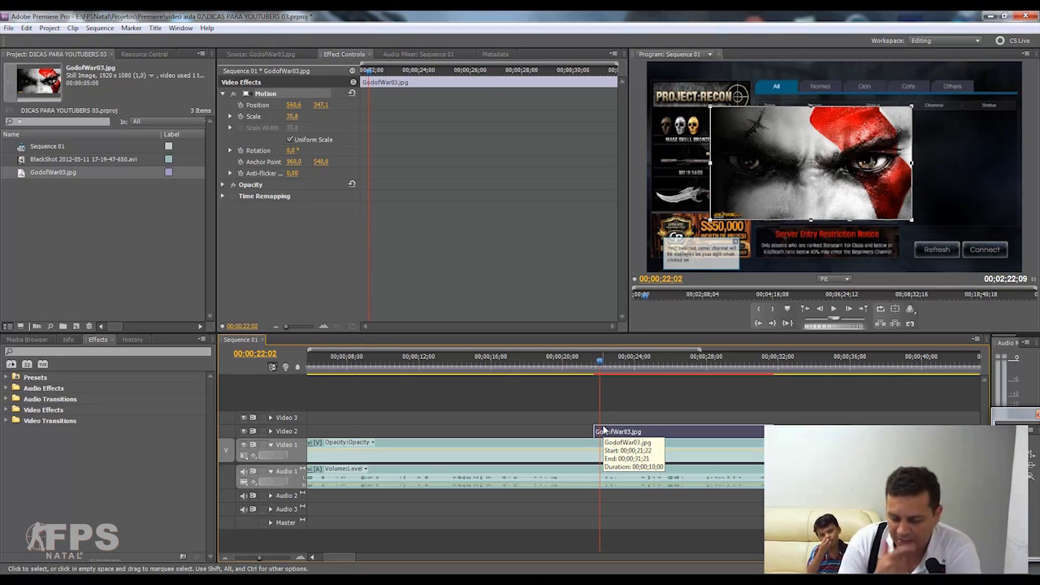
scroll(603, 431, up, 3)
scroll(603, 430, down, 3)
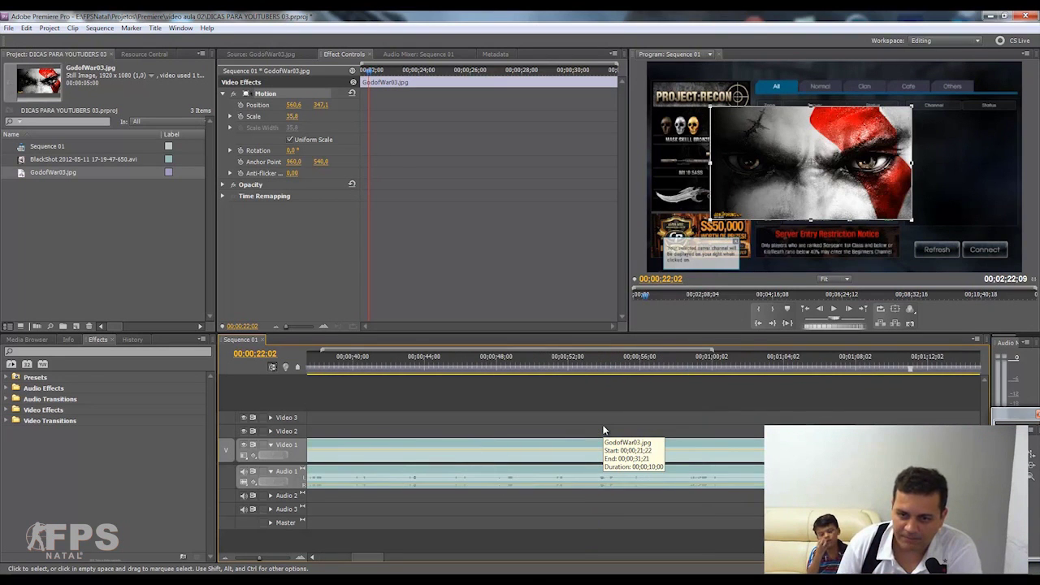
scroll(603, 430, up, 3)
scroll(602, 431, down, 3)
scroll(603, 430, up, 3)
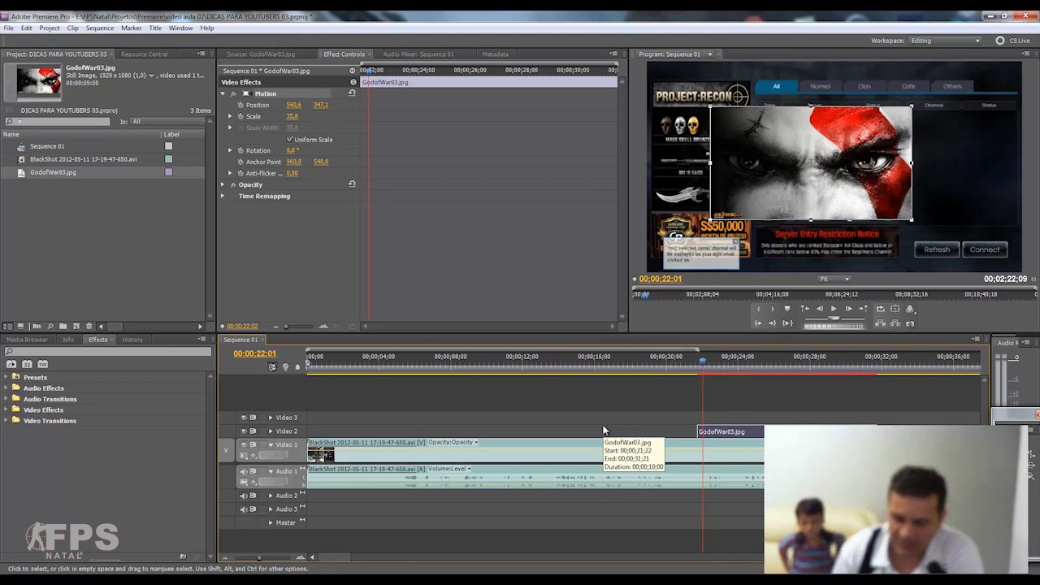
key(Left)
key(Left)
key(Left)
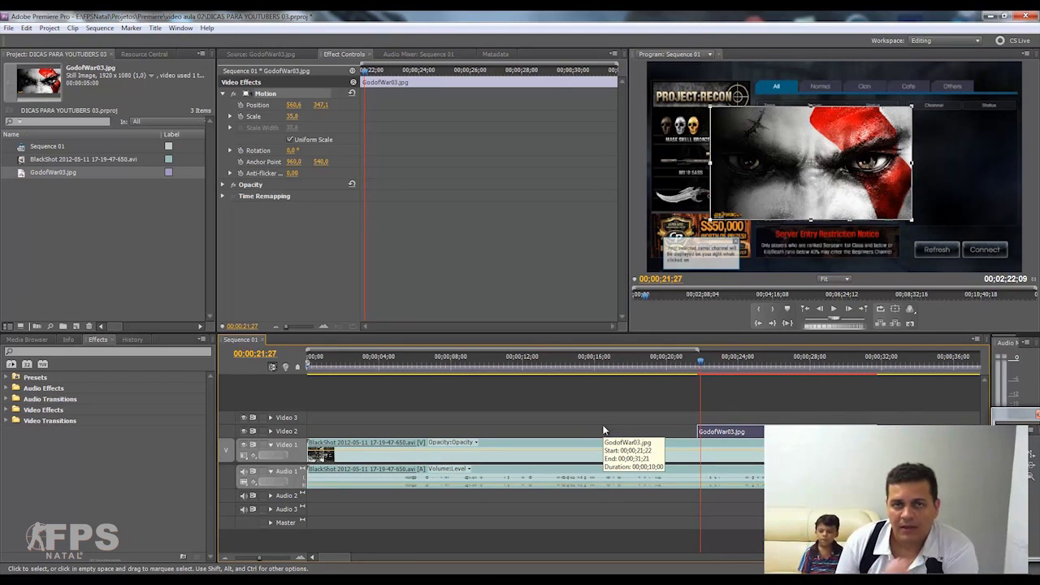
key(Left)
key(Left)
key(Left)
key(Left)
key(Left)
key(Right)
Shift the still right over the gameplay and move the playhead to about 00:00:23:08
drag(827, 190, 854, 187)
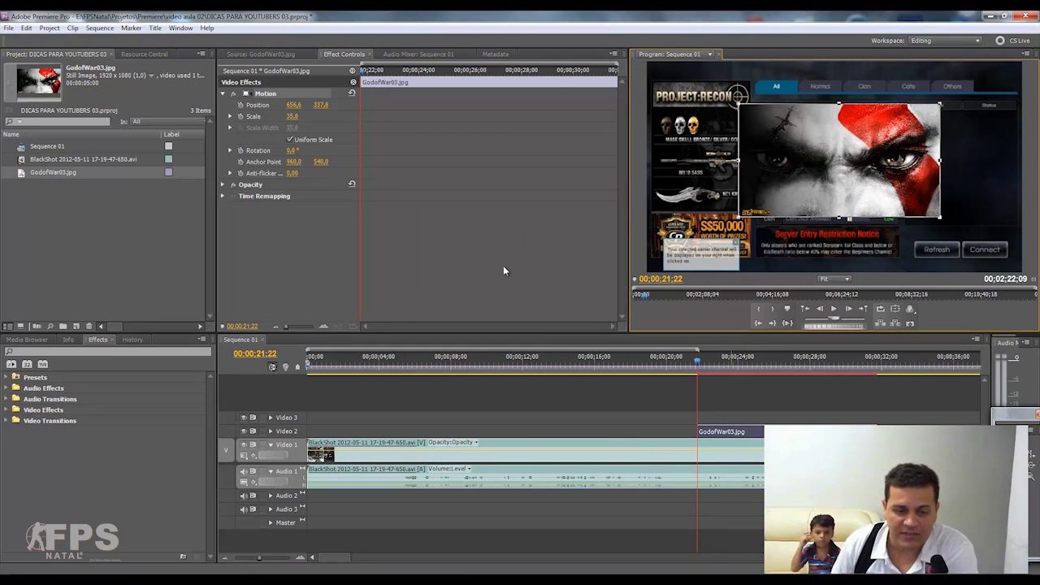
drag(300, 558, 301, 557)
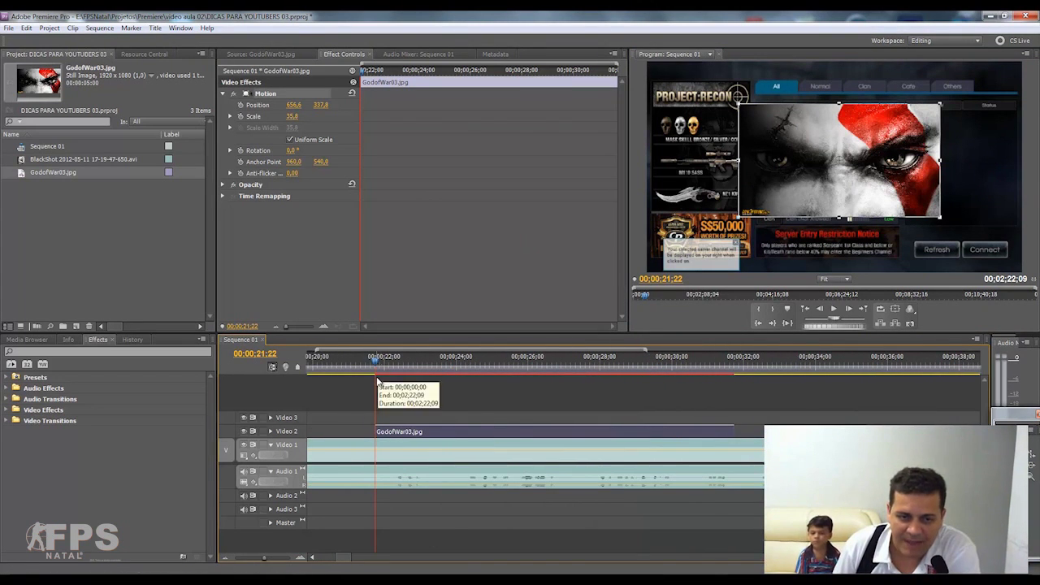
click(877, 160)
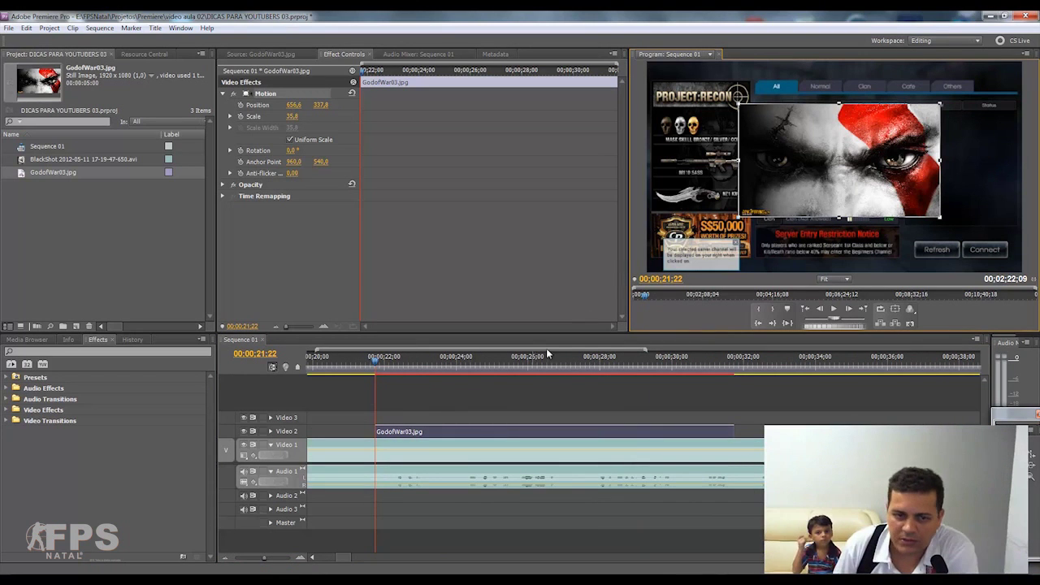
drag(378, 358, 429, 377)
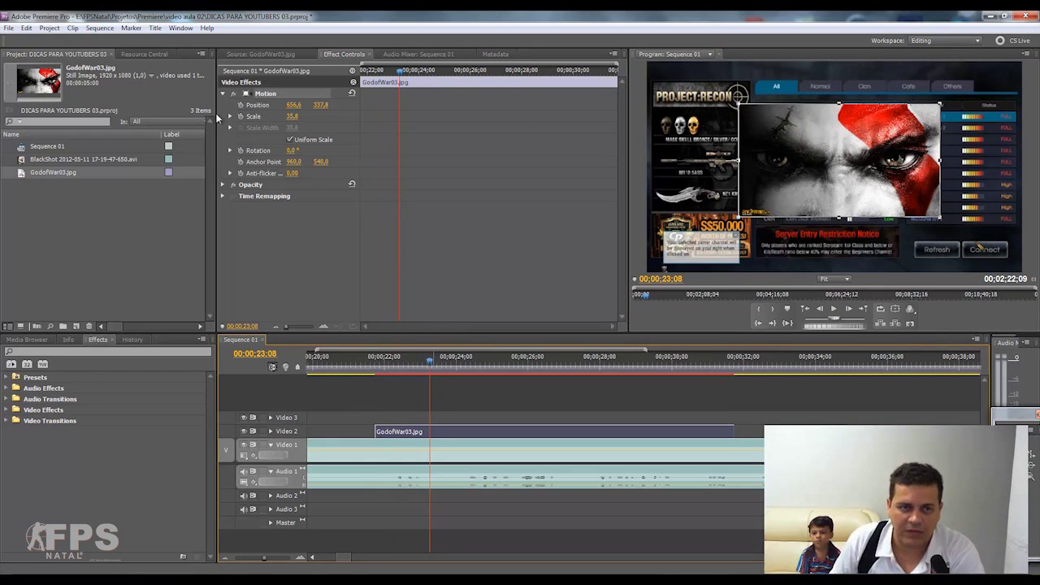
Set a Position keyframe at 00:00:23:08, then move the playhead to 00:00:21:22
click(240, 106)
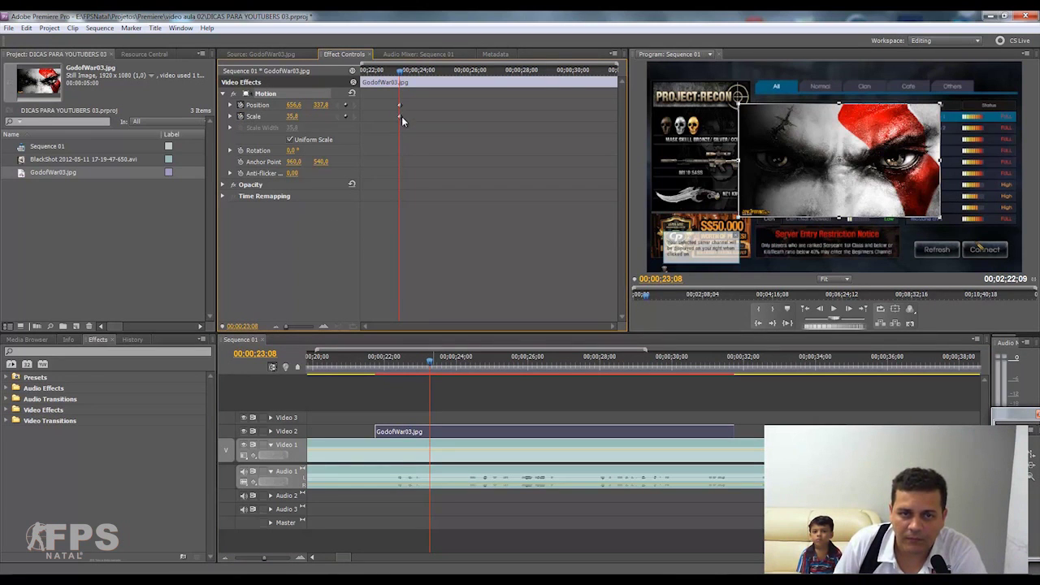
drag(429, 360, 376, 368)
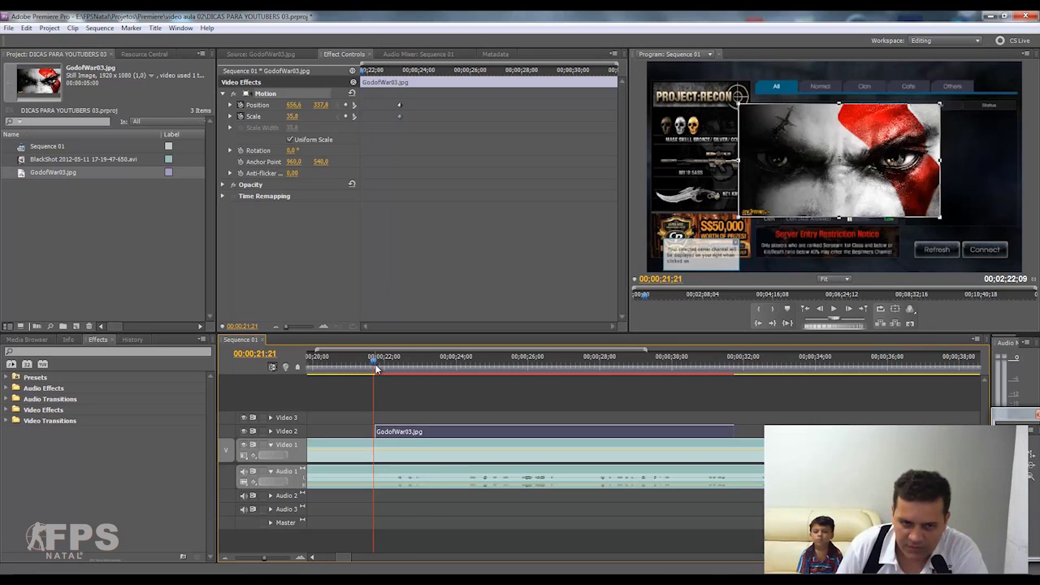
drag(376, 367, 376, 367)
Drag the God of War still off the left edge of the frame to -351.9, 341.5
mouse_move(913, 173)
mouse_down()
mouse_move(808, 173)
mouse_move(822, 193)
mouse_up()
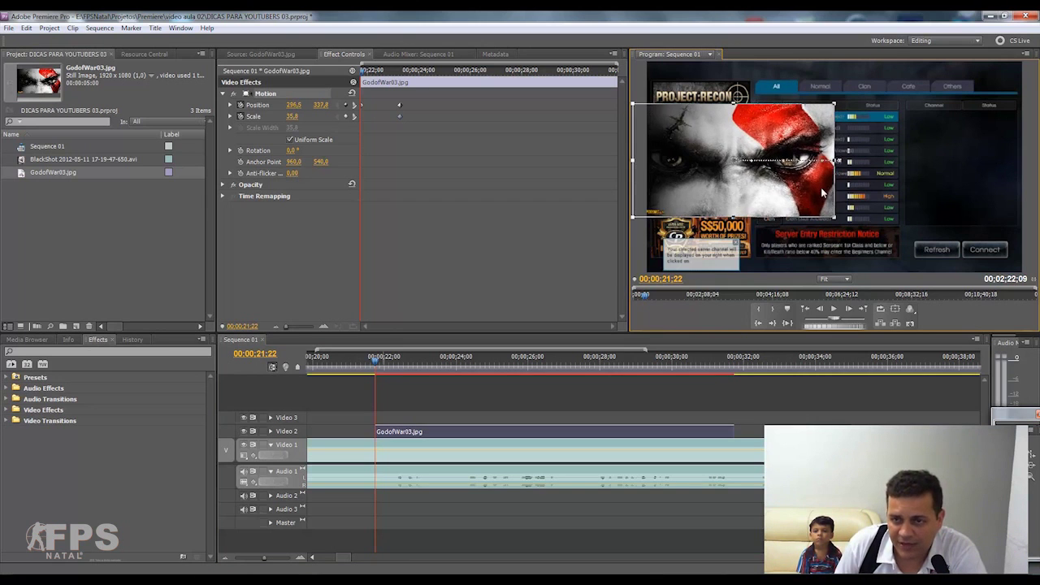
drag(822, 194, 802, 193)
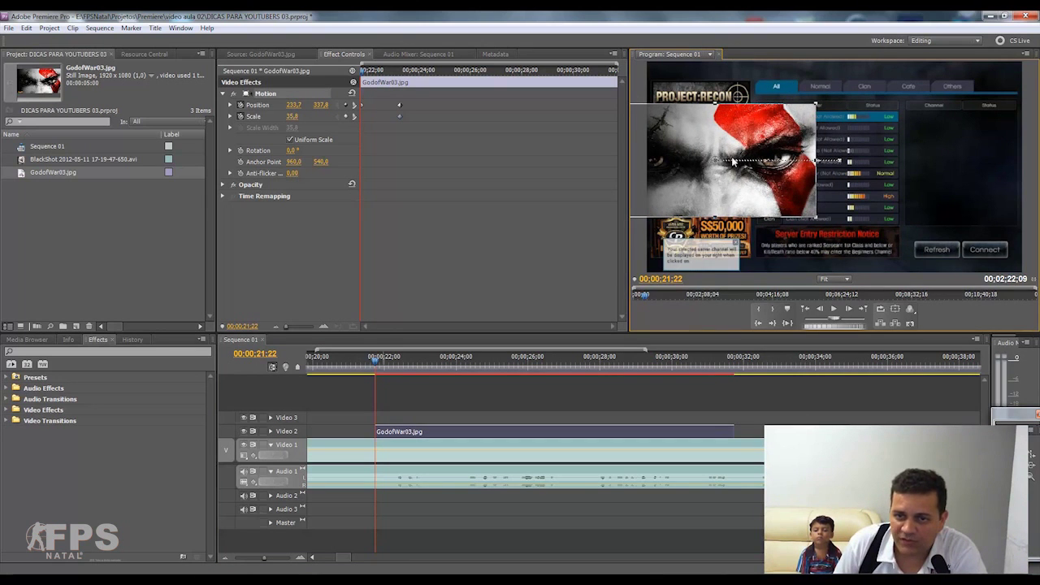
drag(806, 187, 633, 192)
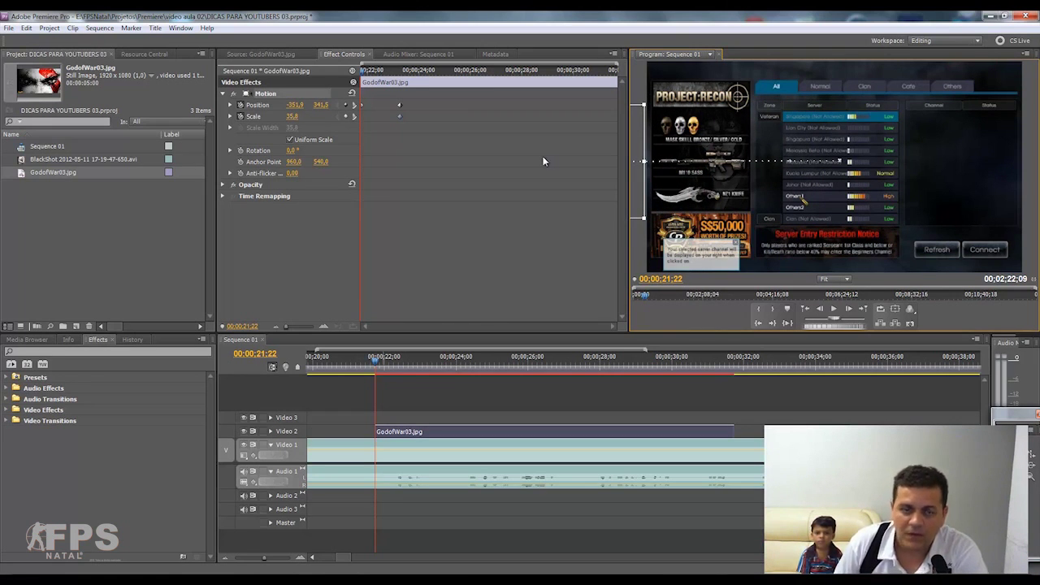
drag(323, 326, 321, 331)
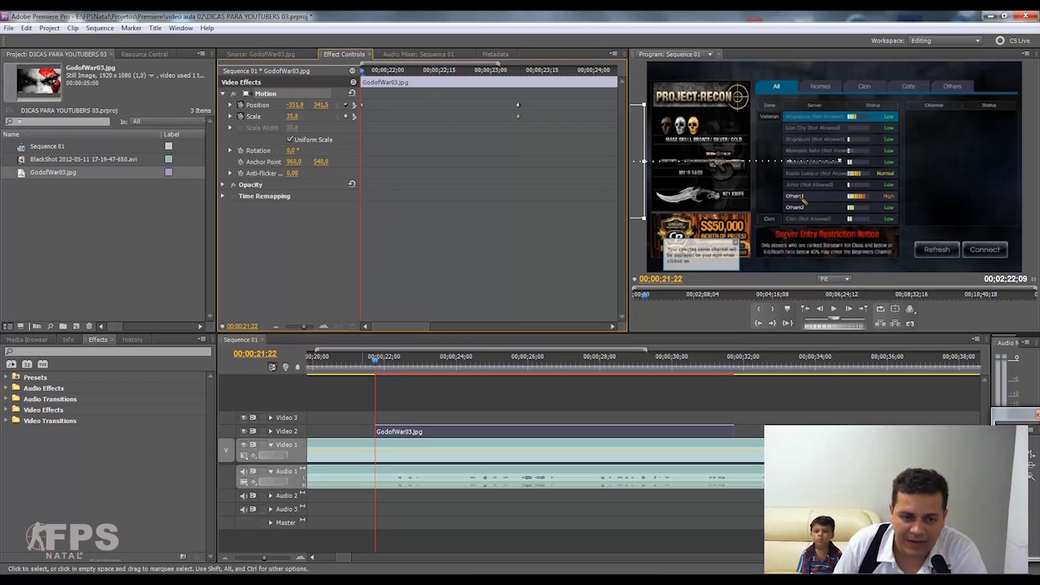
click(300, 557)
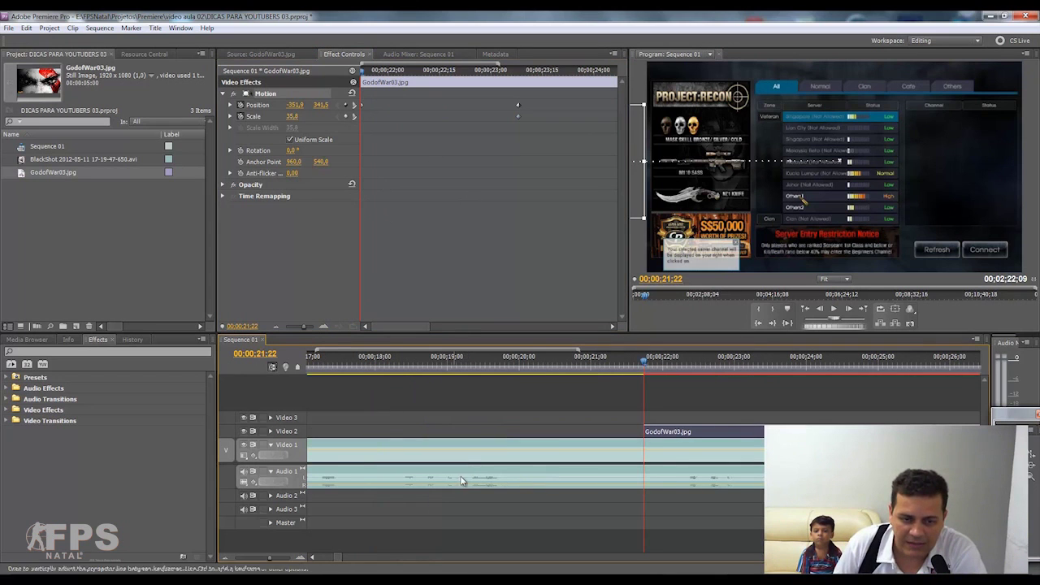
Scrub through the slide-in to 00:00:30:01, where the still rests at 656.6, 337.8, scale 35.0
click(227, 559)
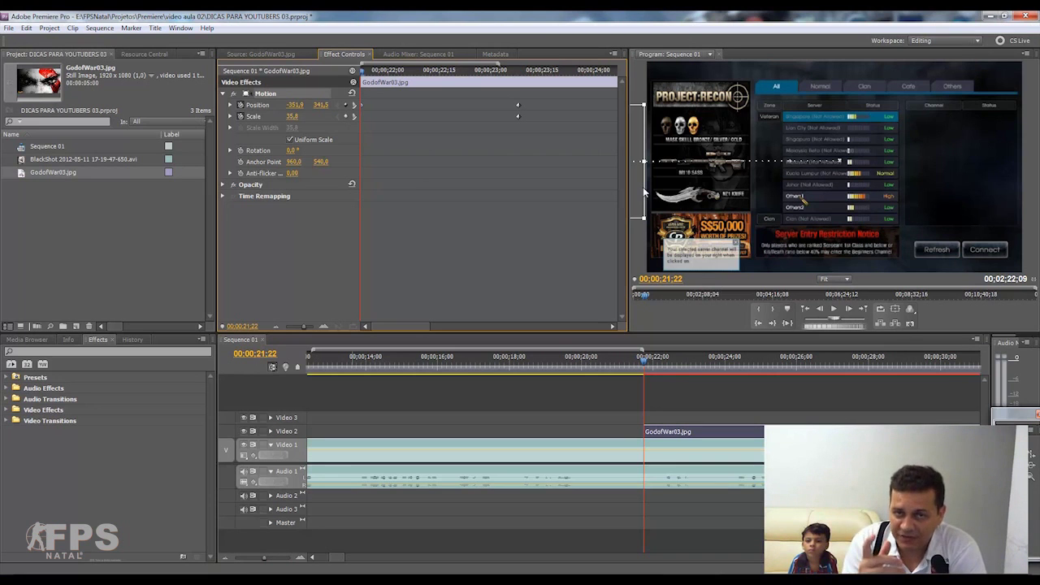
drag(361, 71, 523, 79)
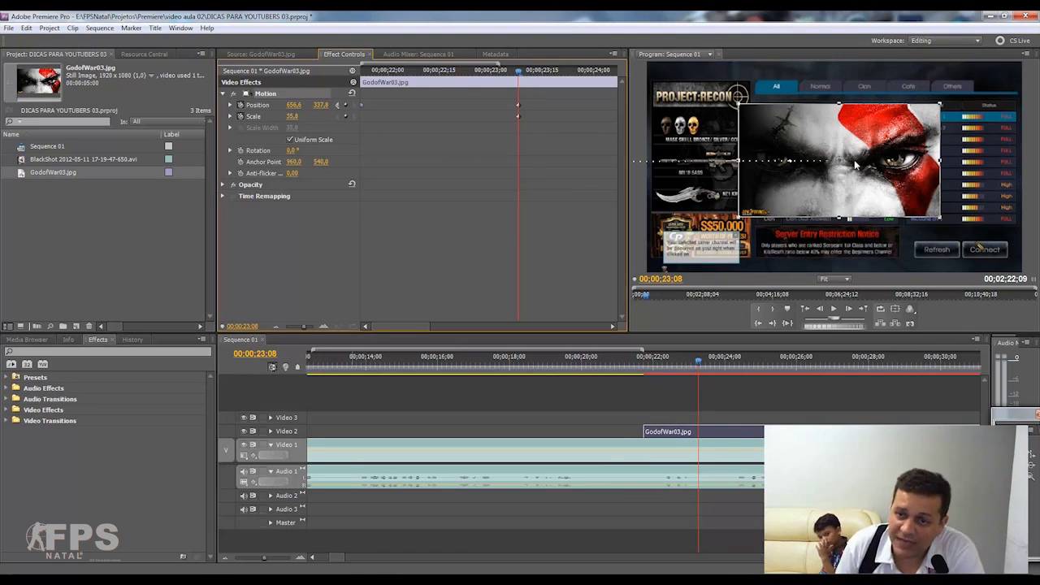
scroll(857, 371, down, 2)
scroll(857, 371, down, 2)
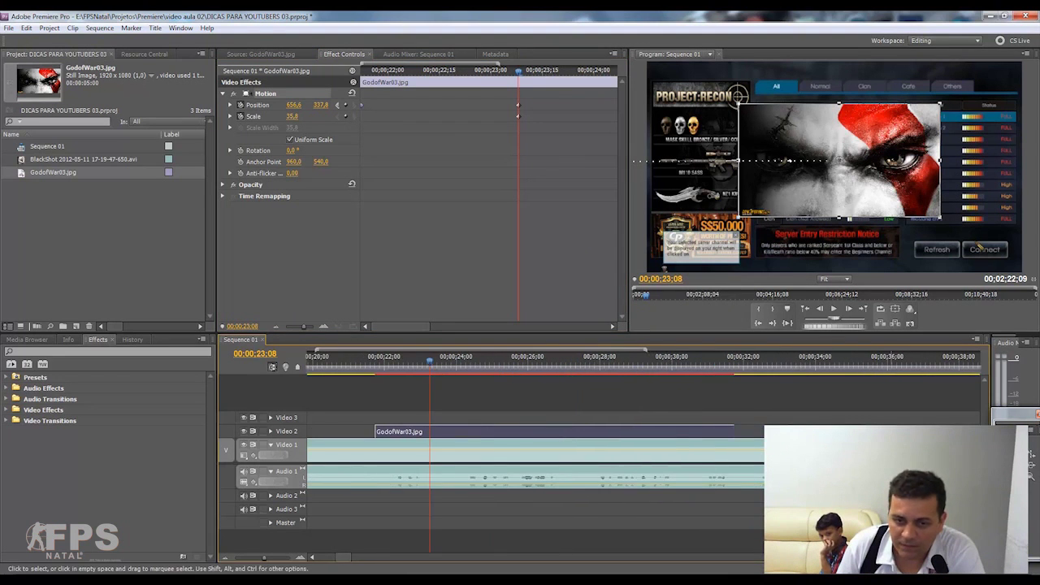
drag(431, 359, 672, 376)
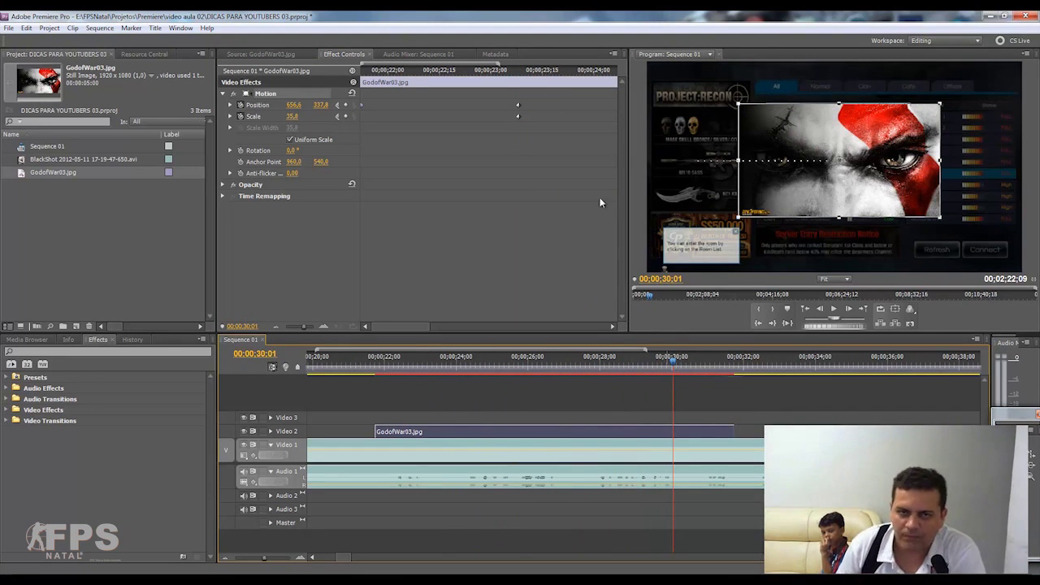
Add Position and Scale keyframes at 00:00:30:01 to hold the still in place
click(349, 111)
click(273, 328)
click(273, 327)
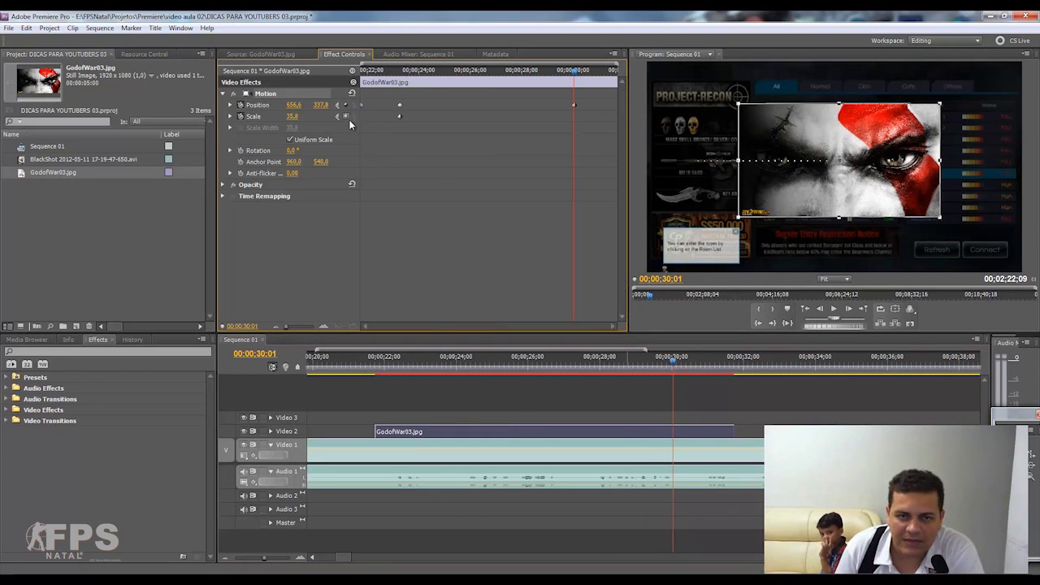
click(346, 117)
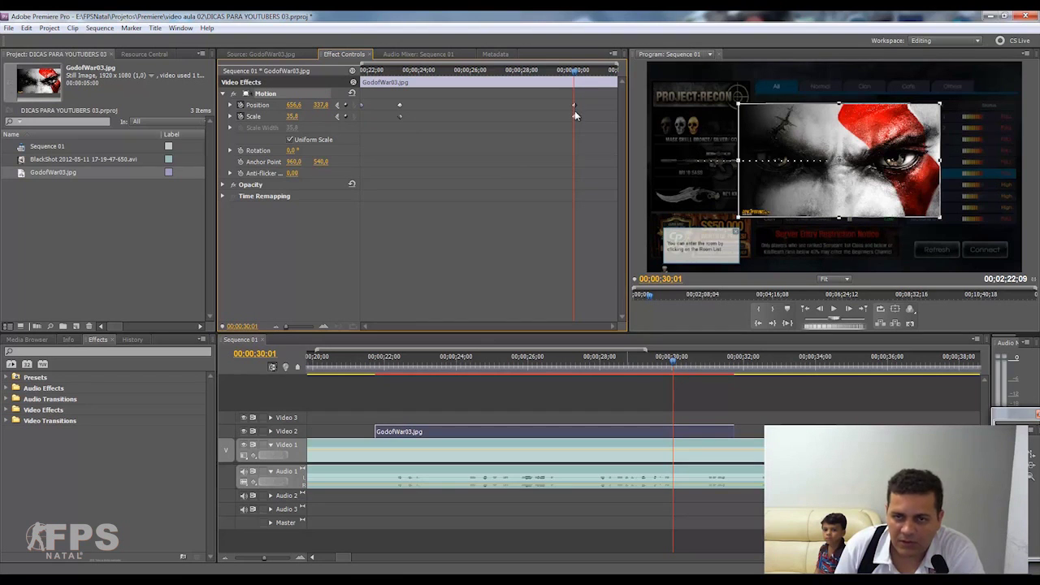
At 00:00:31:21, drag the still past the right edge to 1613.4, 323.1
drag(674, 362, 737, 374)
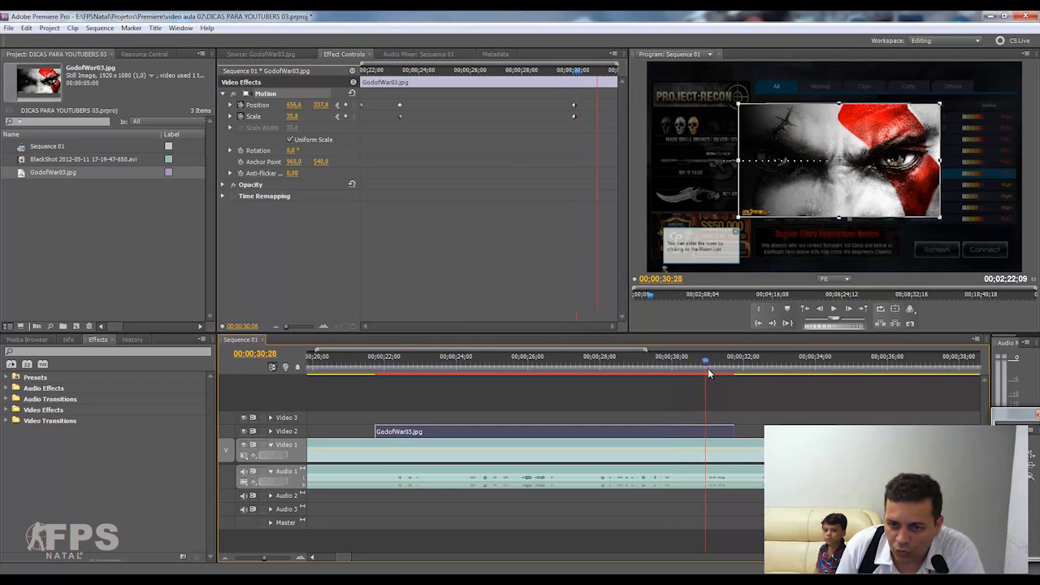
key(Right)
key(Left)
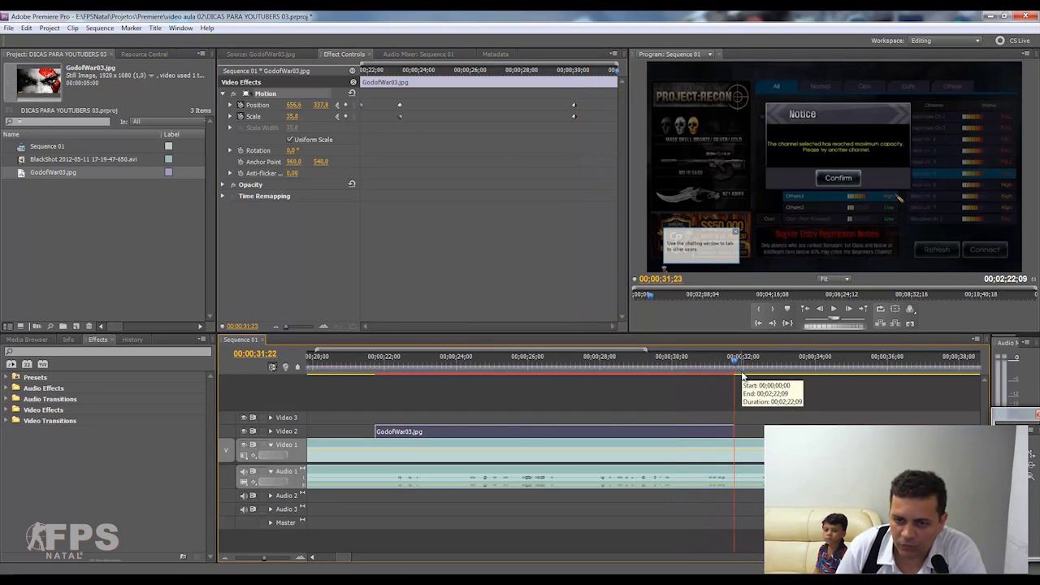
key(Left)
key(Left)
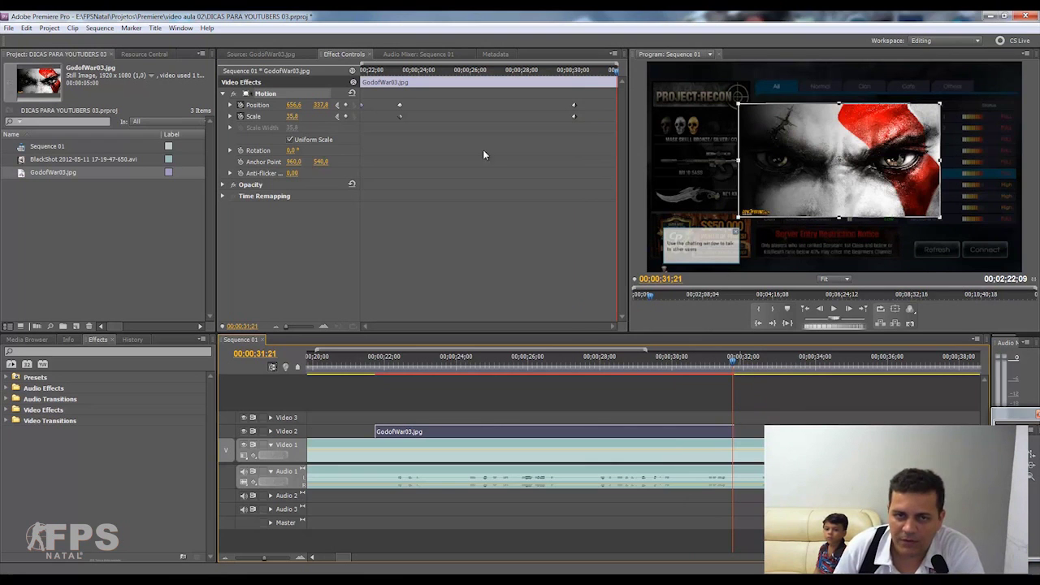
drag(760, 192, 909, 198)
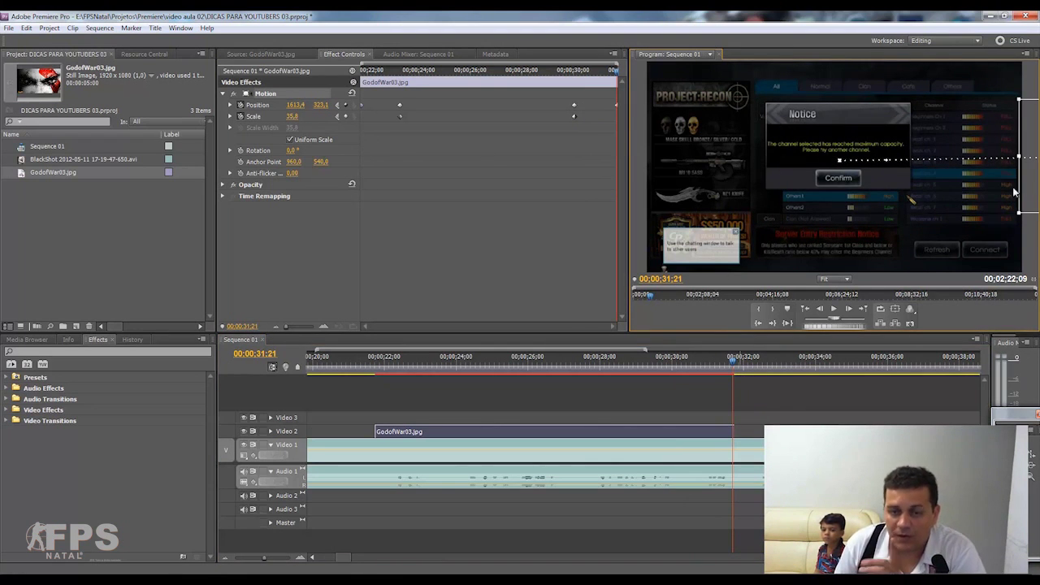
click(726, 367)
click(371, 369)
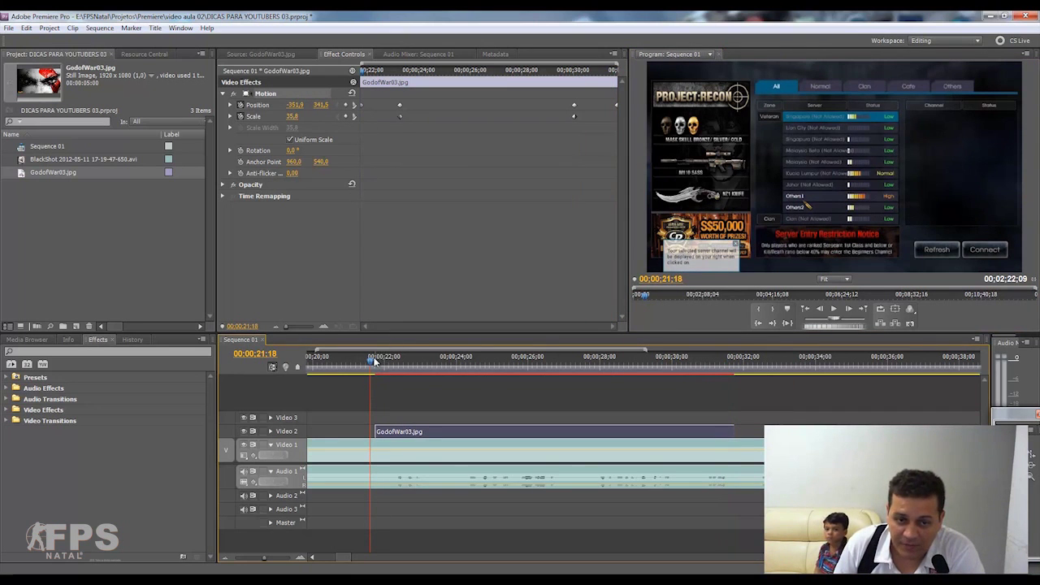
Scrub through the slide-in to its end, undoing an accidental nudge of the still
drag(371, 364, 376, 363)
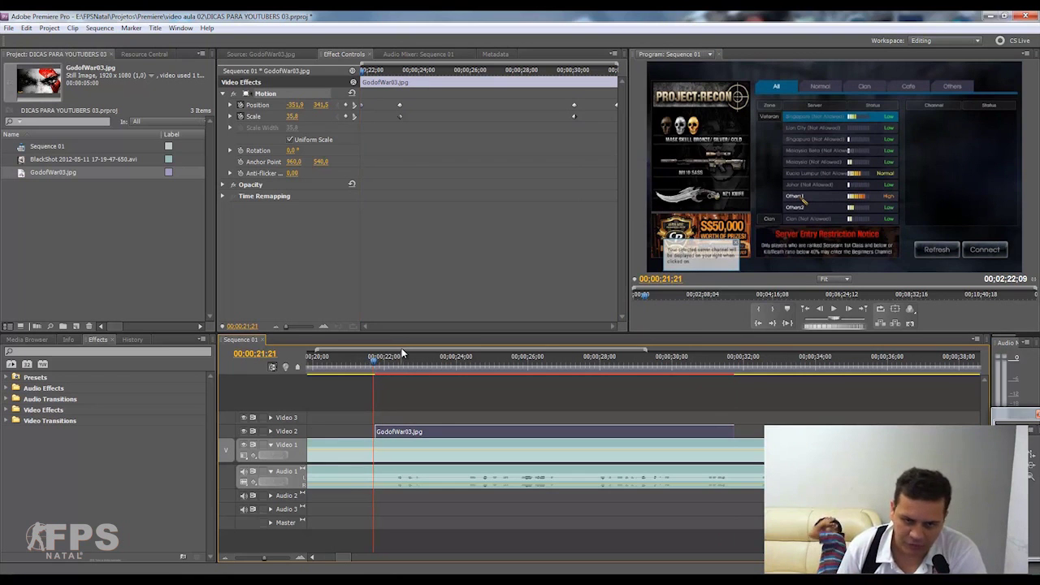
click(641, 168)
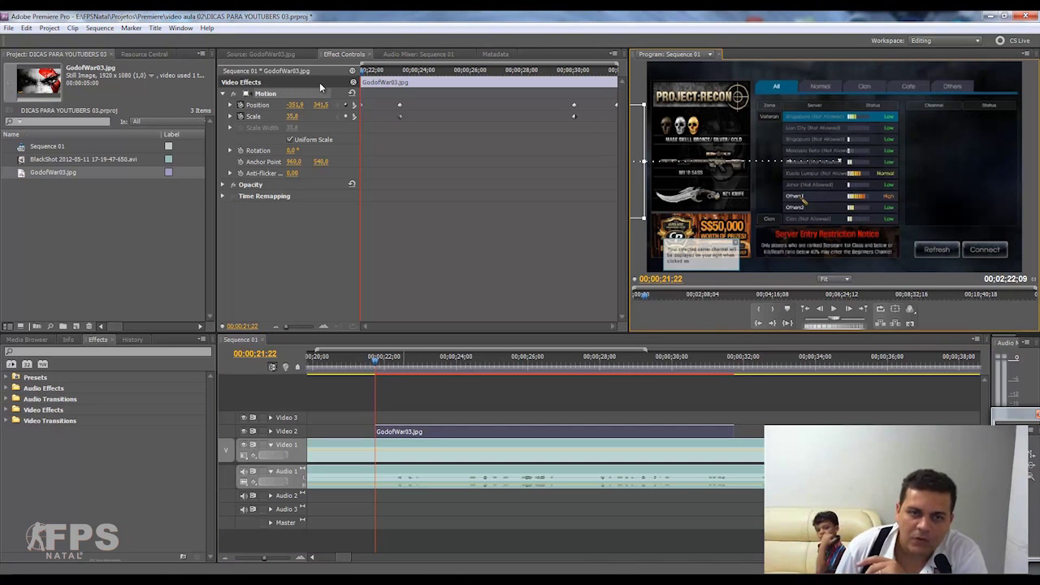
click(362, 73)
click(400, 71)
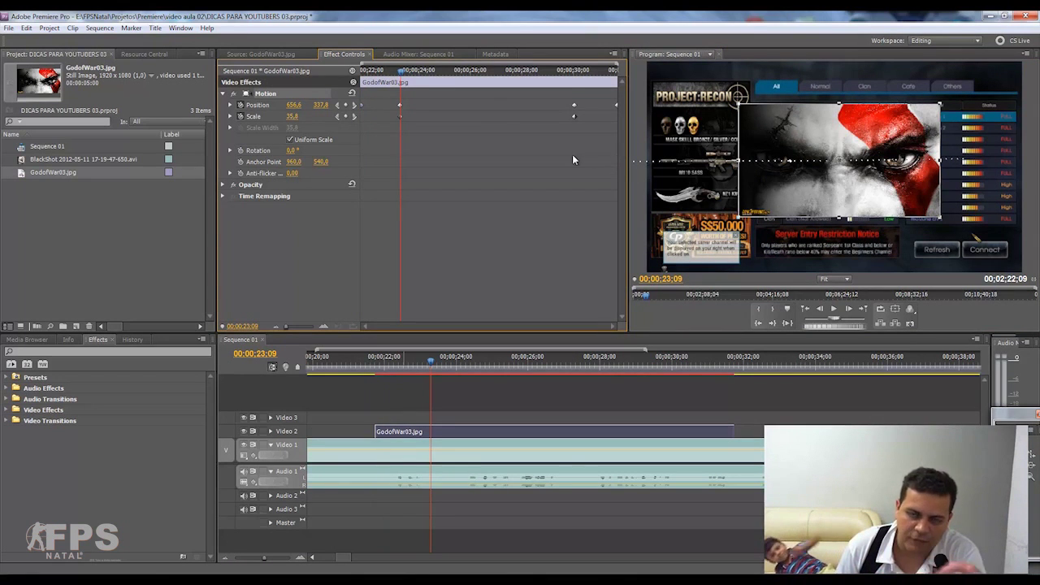
drag(868, 170, 869, 172)
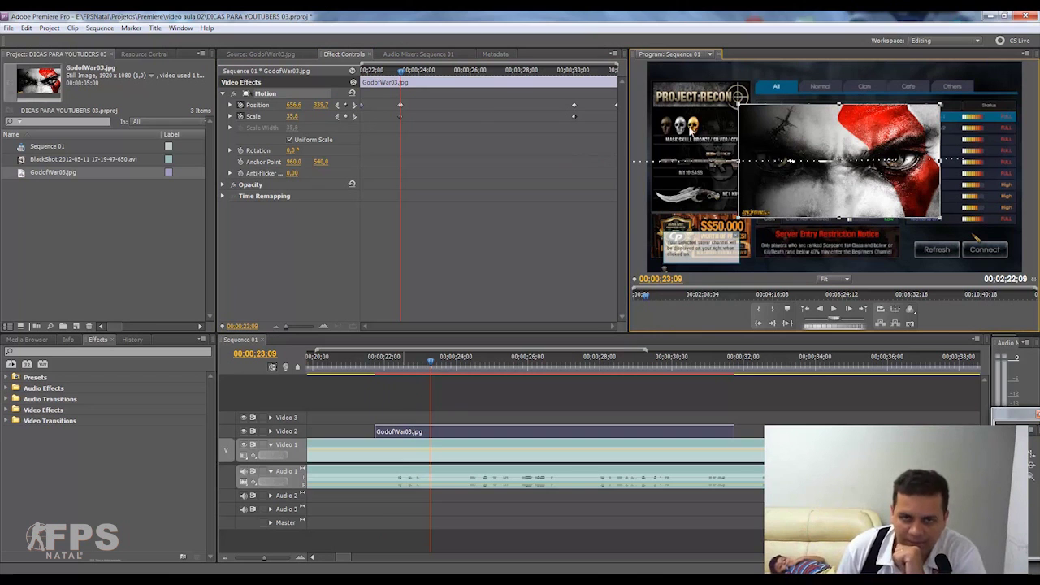
key(ctrl+z)
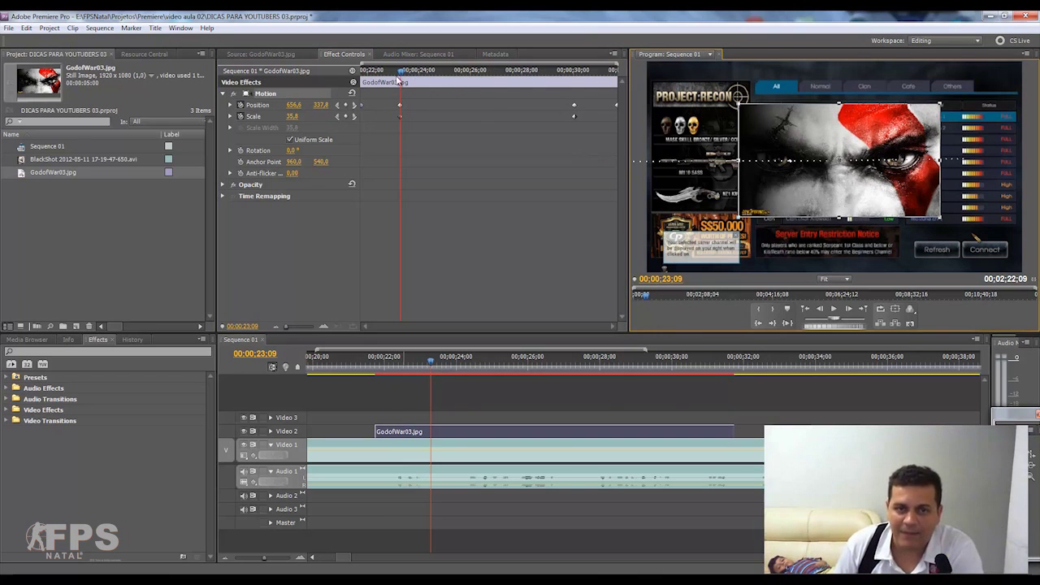
Step through the hold ending at 00:00:30:00 and the slide-out near 00:00:31:20
click(573, 72)
drag(571, 73, 574, 73)
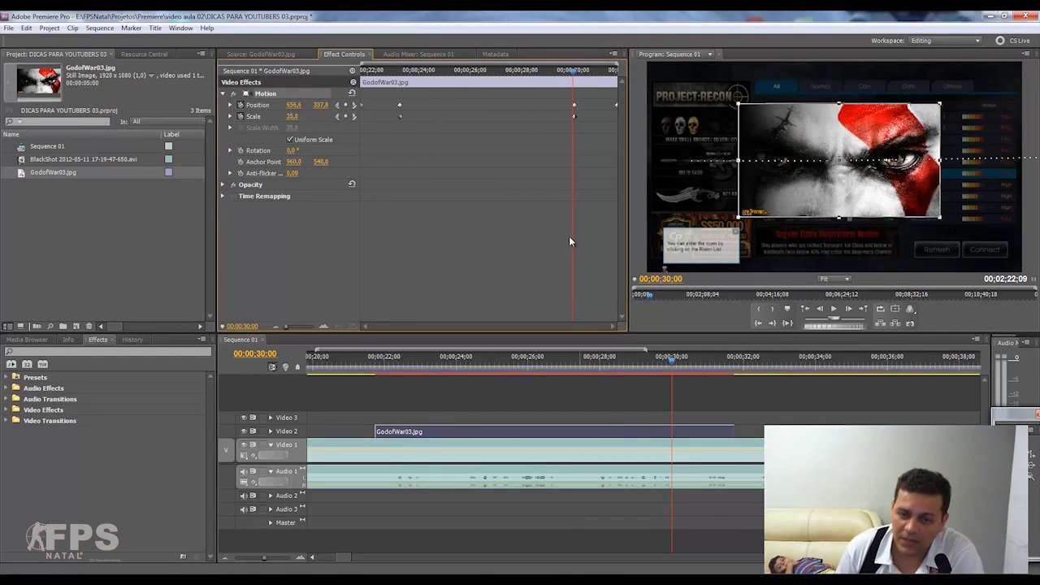
click(728, 364)
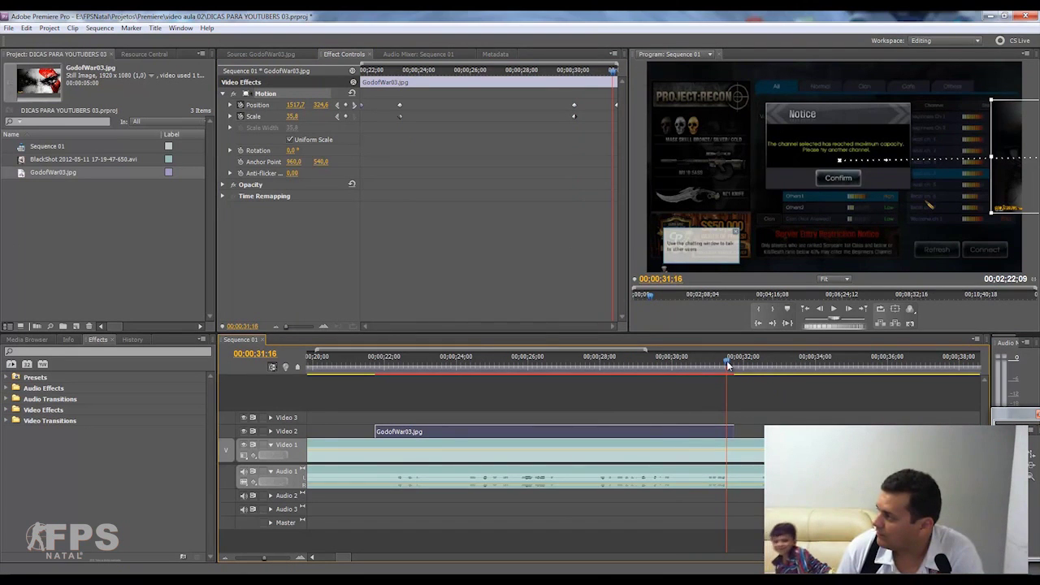
key(Right)
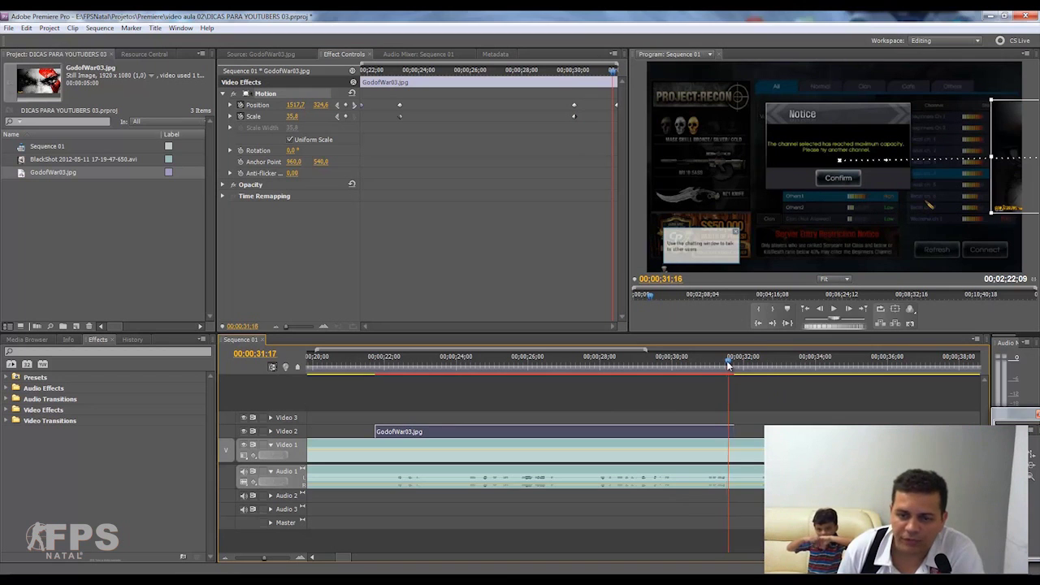
key(Right)
key(Right)
key(Right)
key(Right)
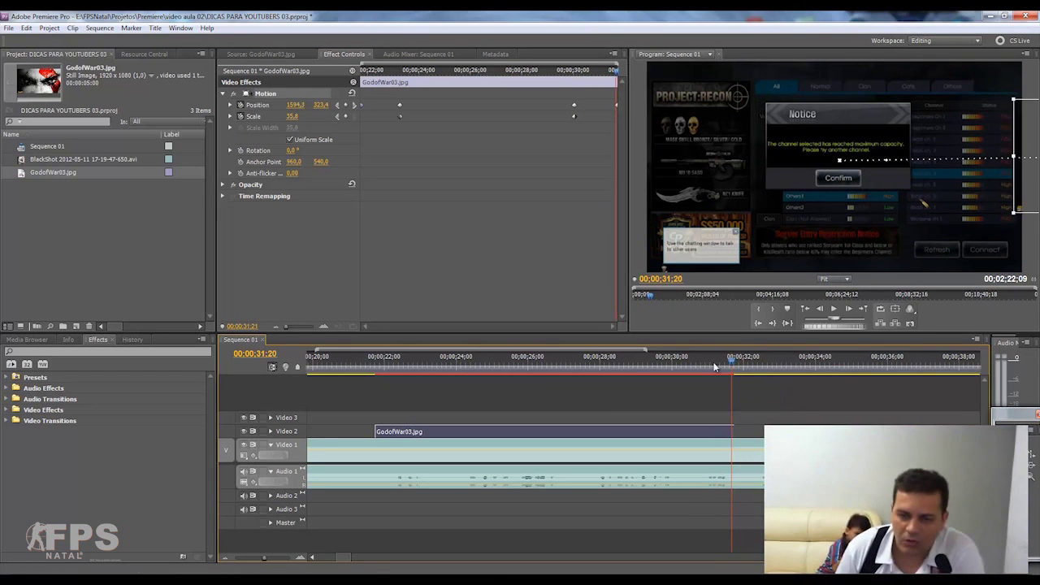
drag(730, 358, 592, 361)
click(359, 361)
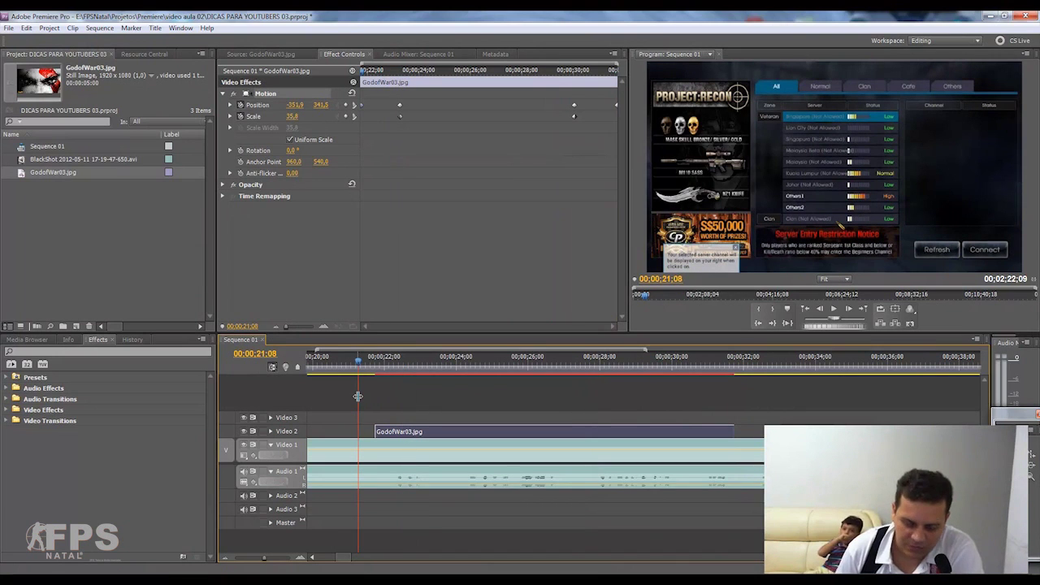
Play back the sequence, then delete the still's Position and Scale keyframes, leaving it at 656.6, 337.8
key(space)
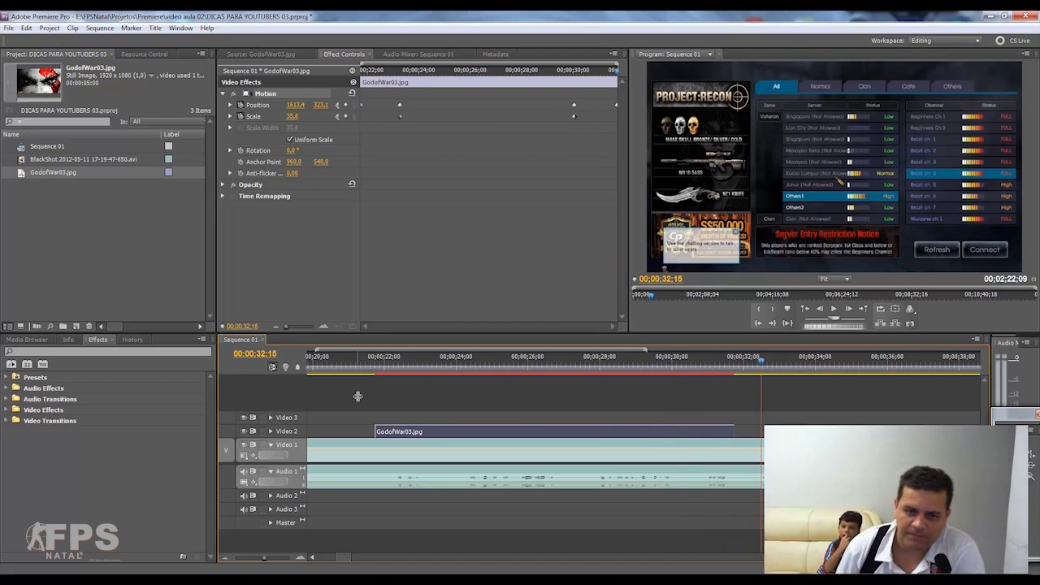
drag(761, 366, 715, 366)
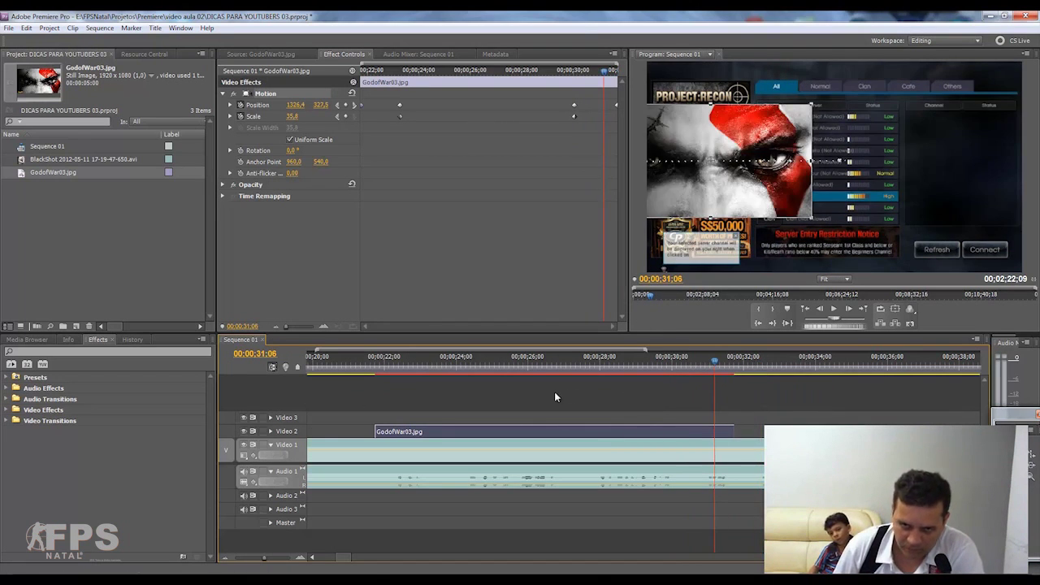
click(551, 363)
click(274, 325)
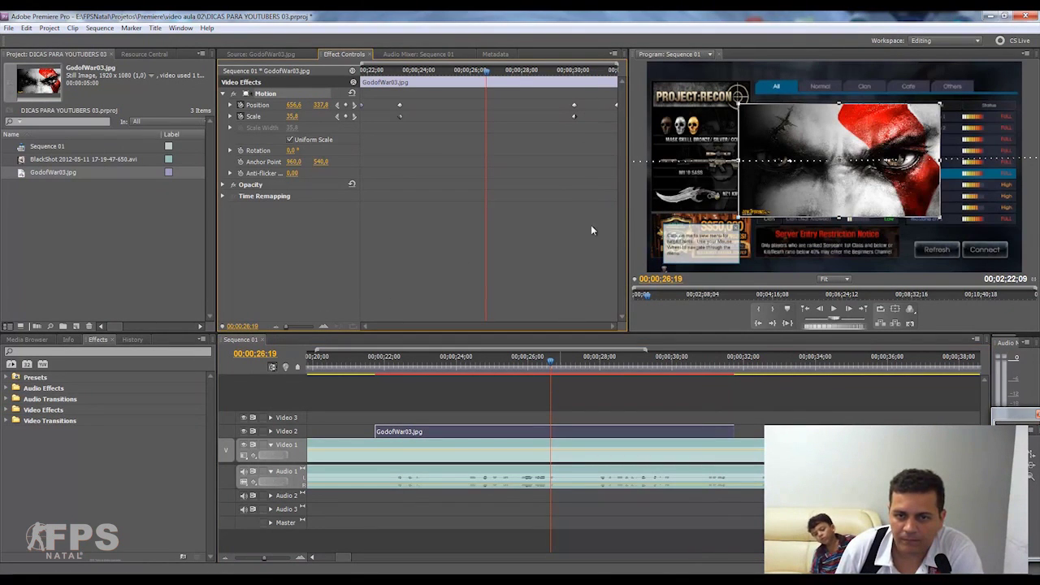
key(Delete)
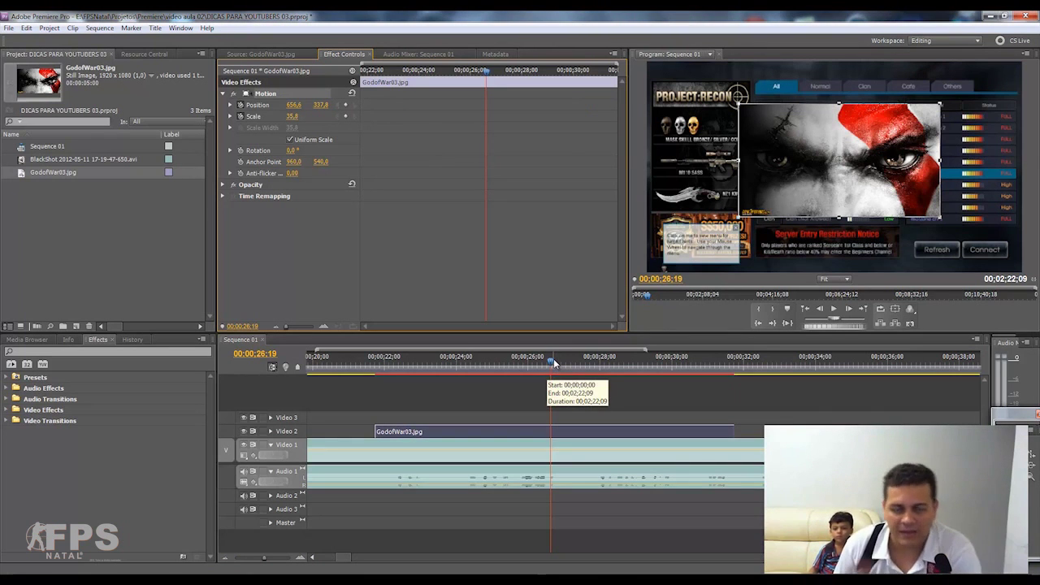
Enlarge the God of War still slightly using its corner handle in the Program monitor
drag(554, 363, 376, 371)
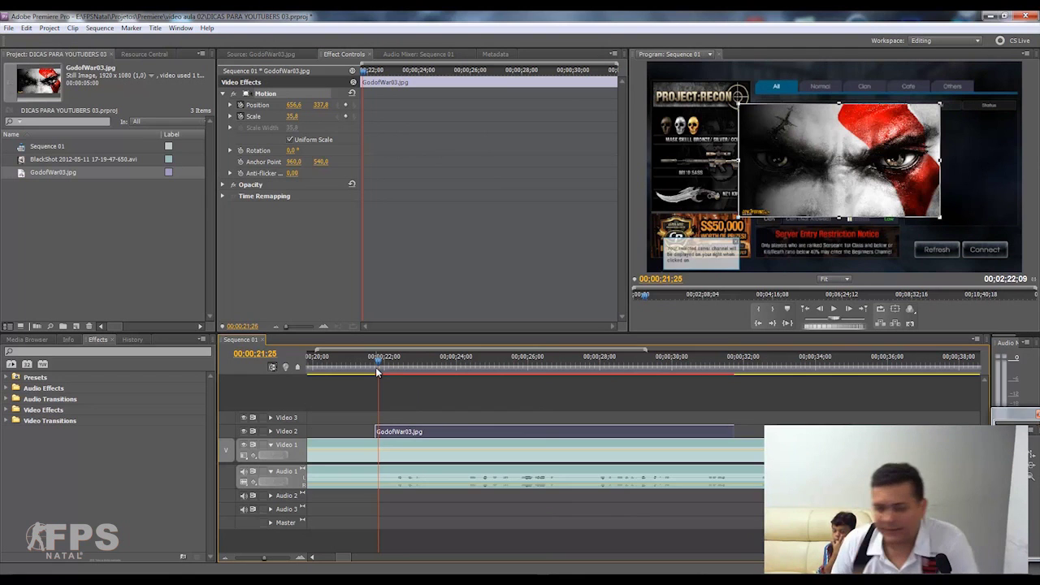
key(space)
click(814, 187)
mouse_move(944, 104)
mouse_down()
mouse_move(1018, 61)
mouse_move(926, 111)
mouse_up()
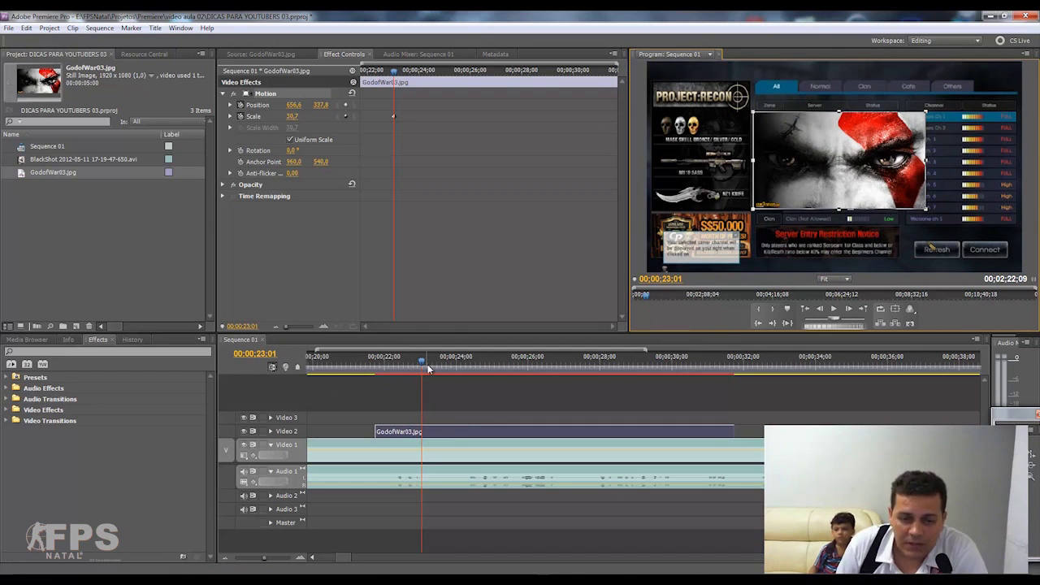
At 00:00:21:22, move the still up and to the right
drag(422, 364, 376, 369)
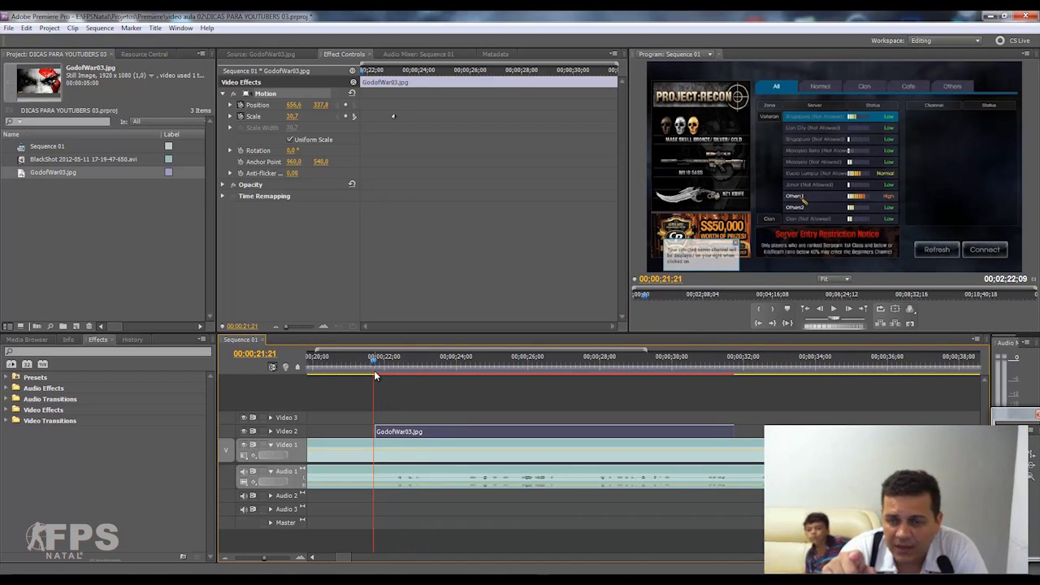
click(374, 370)
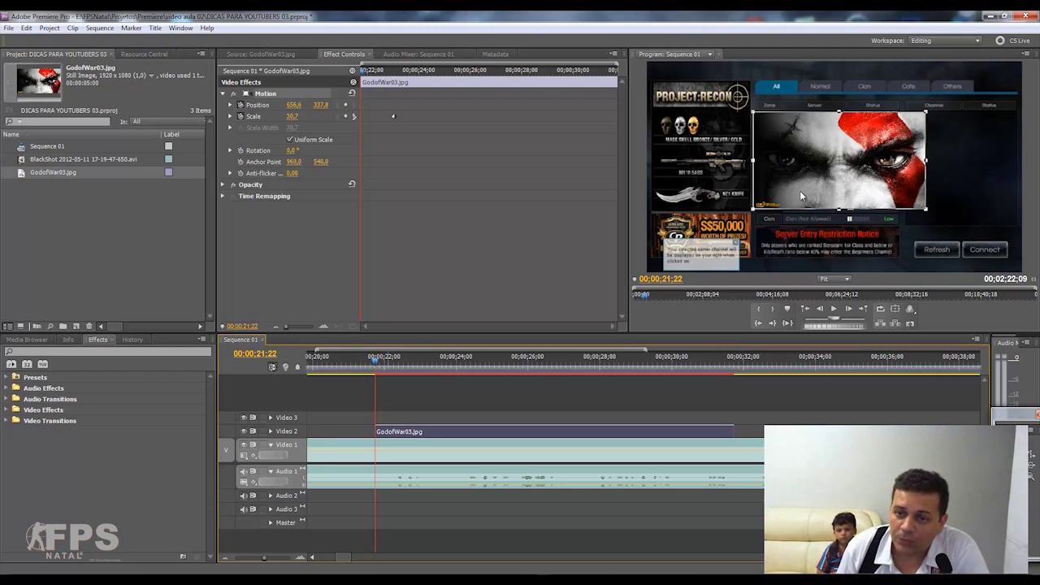
drag(799, 195, 889, 151)
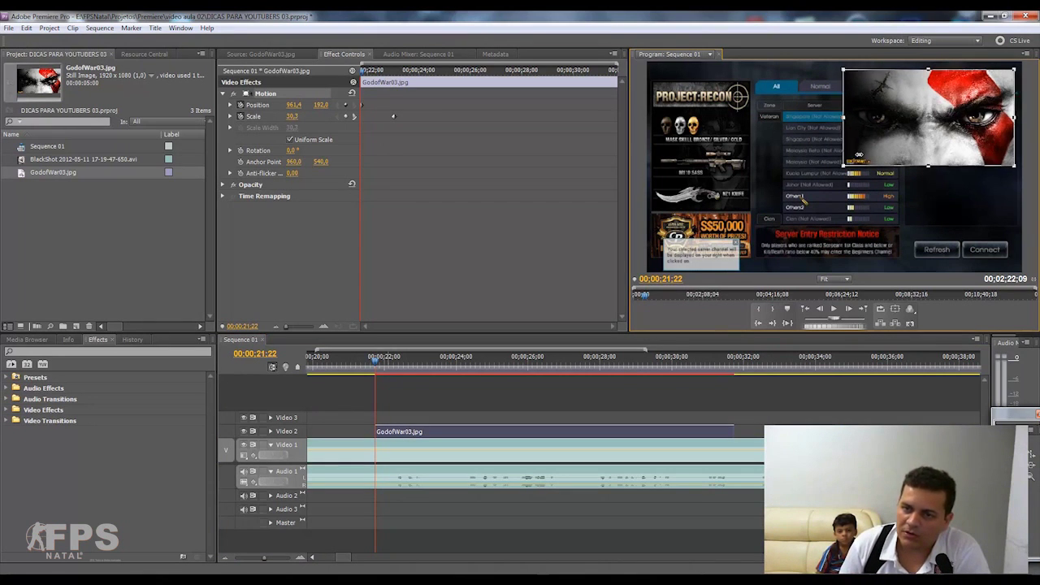
Shrink the still to 13.6 scale, park it top-right, and remove the extra Scale keyframe
drag(292, 116, 268, 116)
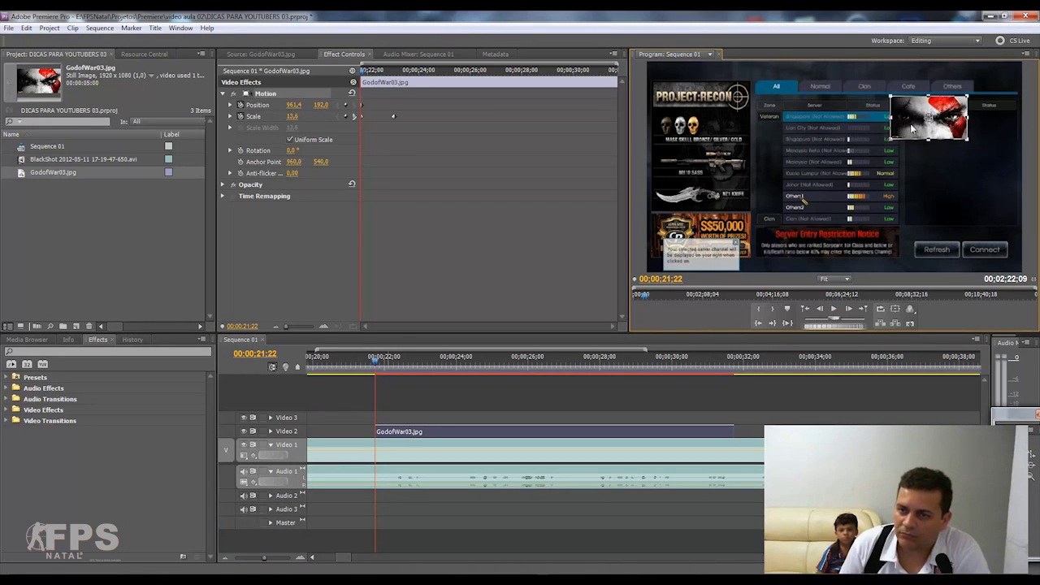
drag(912, 127, 959, 101)
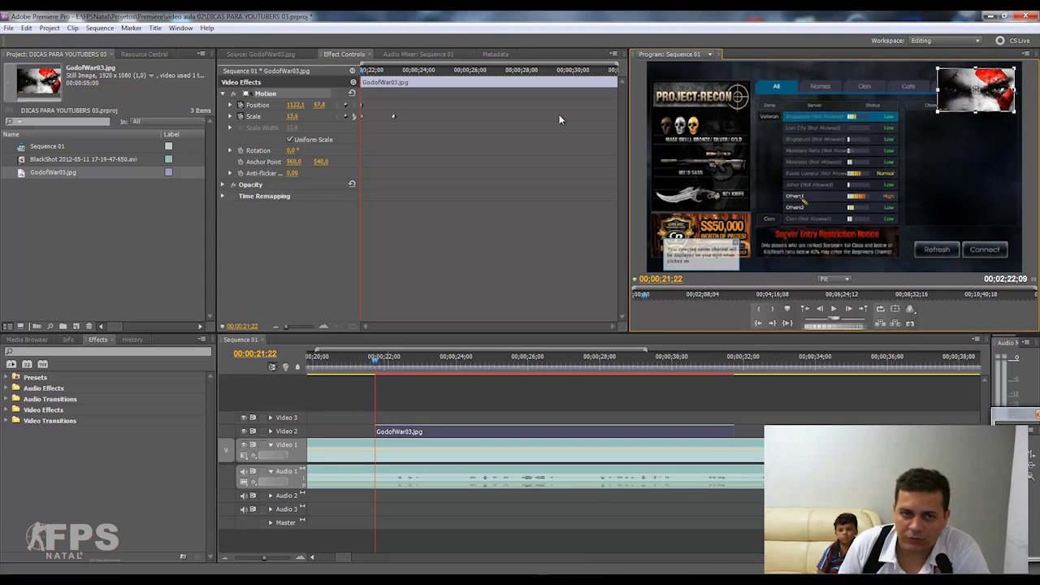
key(Delete)
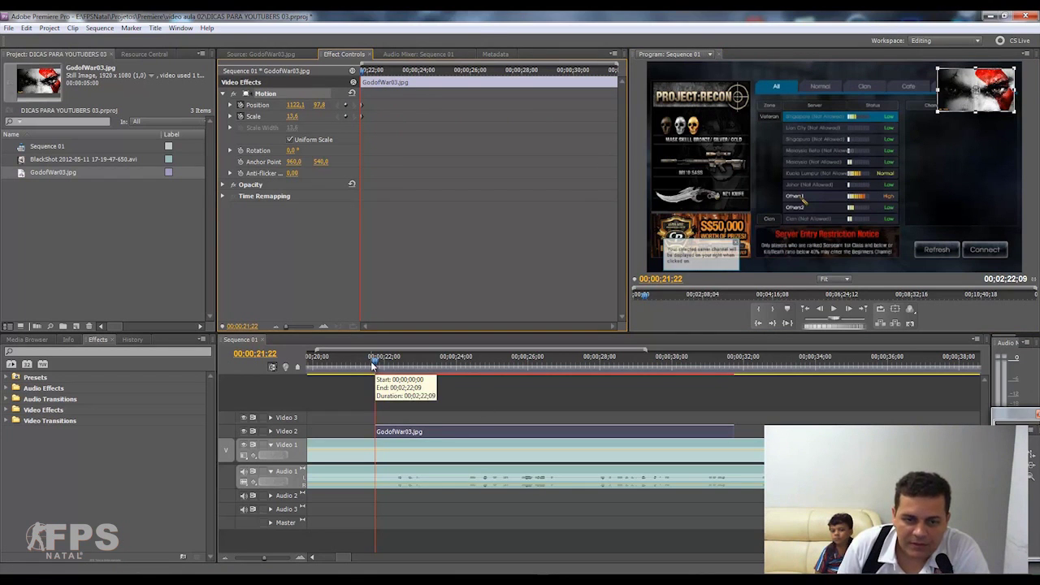
At 00:00:23:04, bring the still in to 671.4, 323.1 and add a Scale keyframe
drag(374, 364, 461, 371)
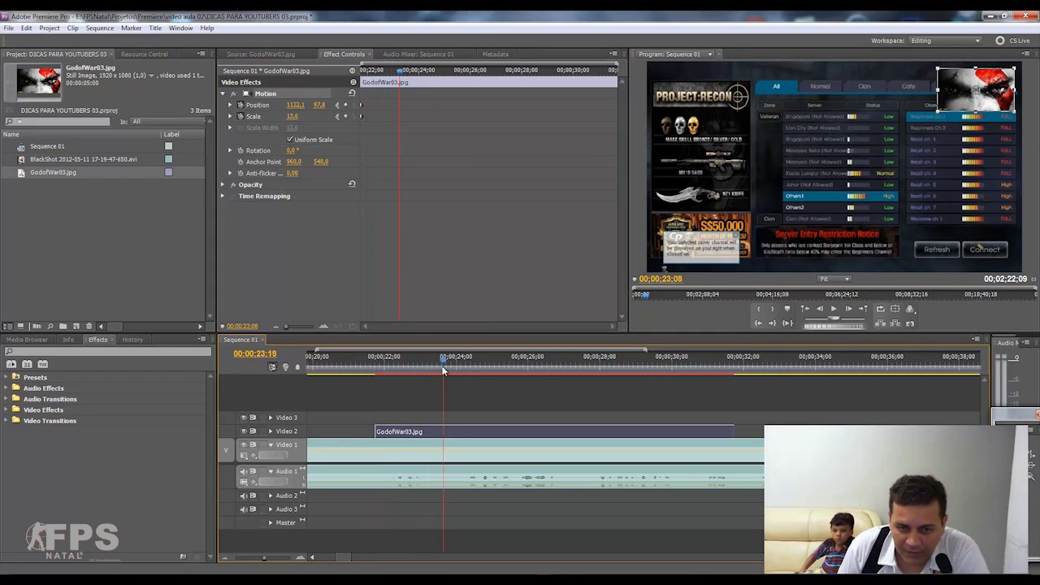
drag(461, 371, 424, 376)
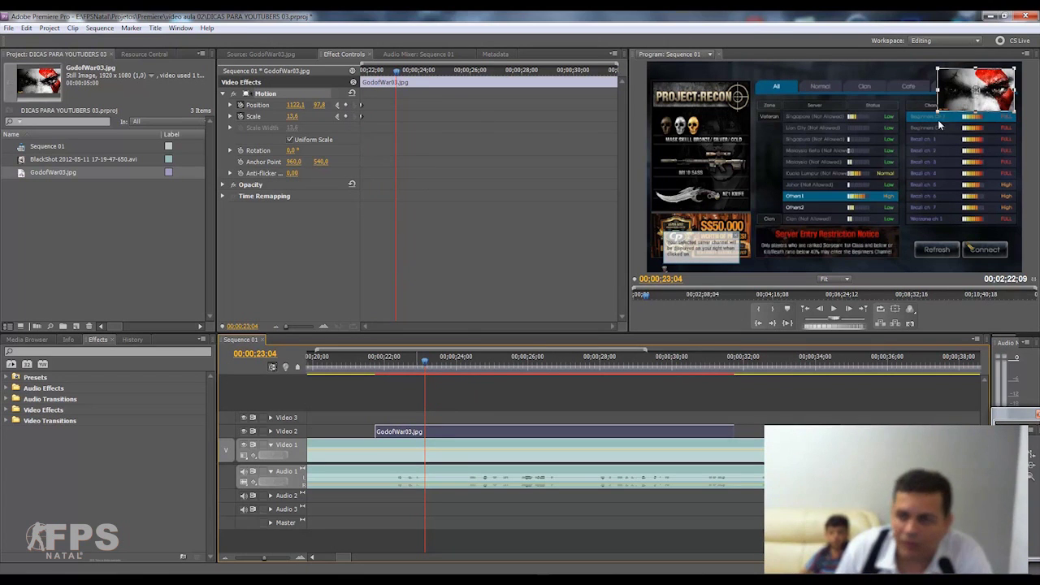
drag(940, 124, 836, 160)
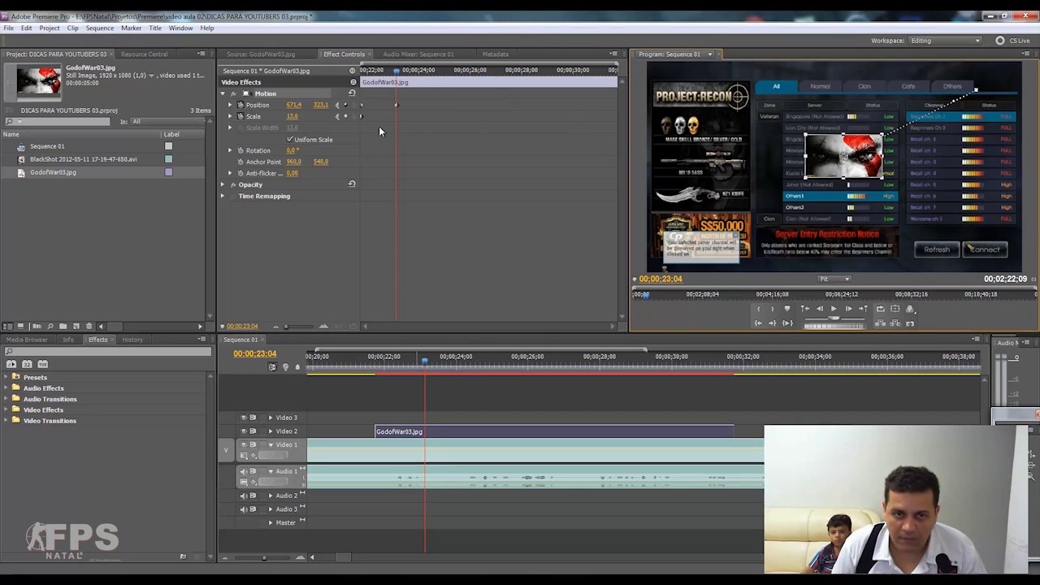
click(346, 116)
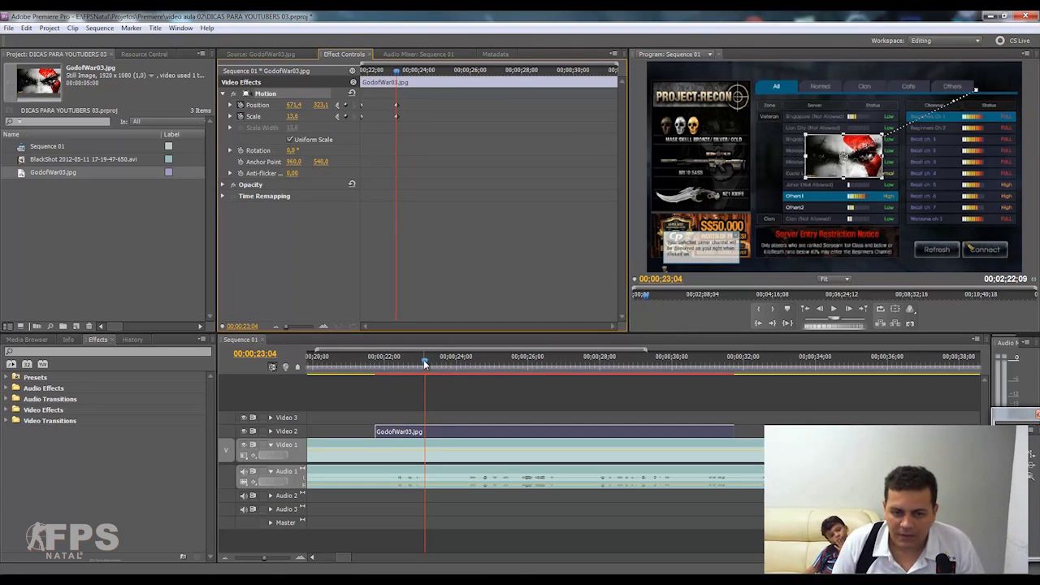
drag(424, 364, 674, 375)
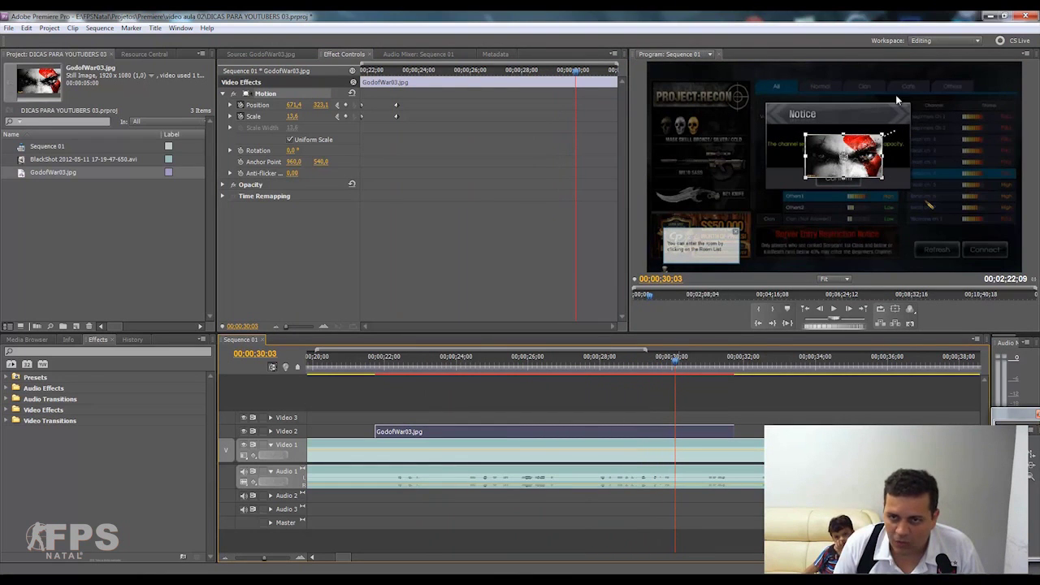
Grow the still to 45.0 scale at 00:00:30:03, then shrink it to 0.0 by 00:00:31:21
drag(890, 131, 987, 82)
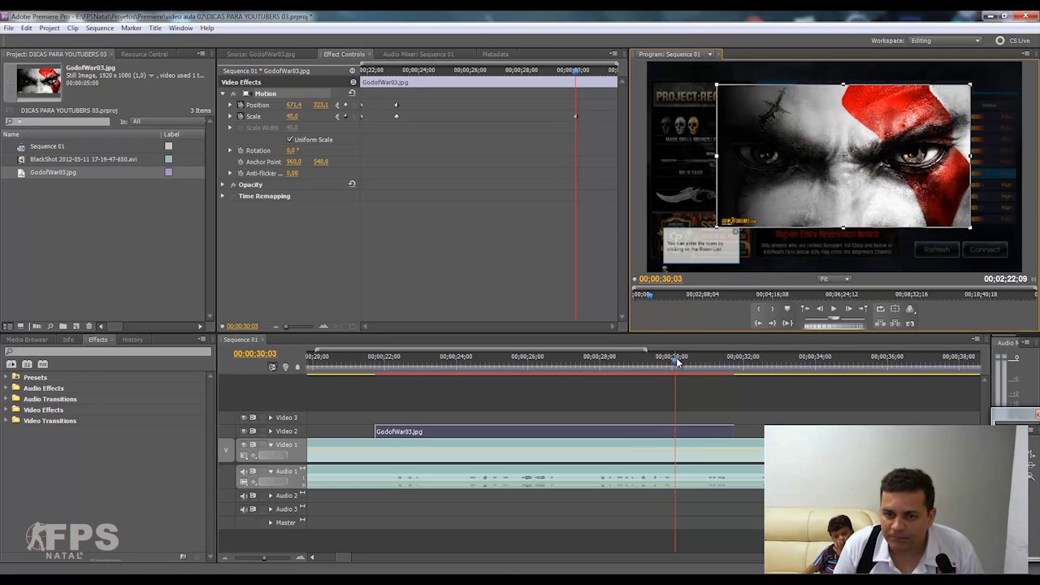
click(345, 105)
drag(671, 358, 735, 362)
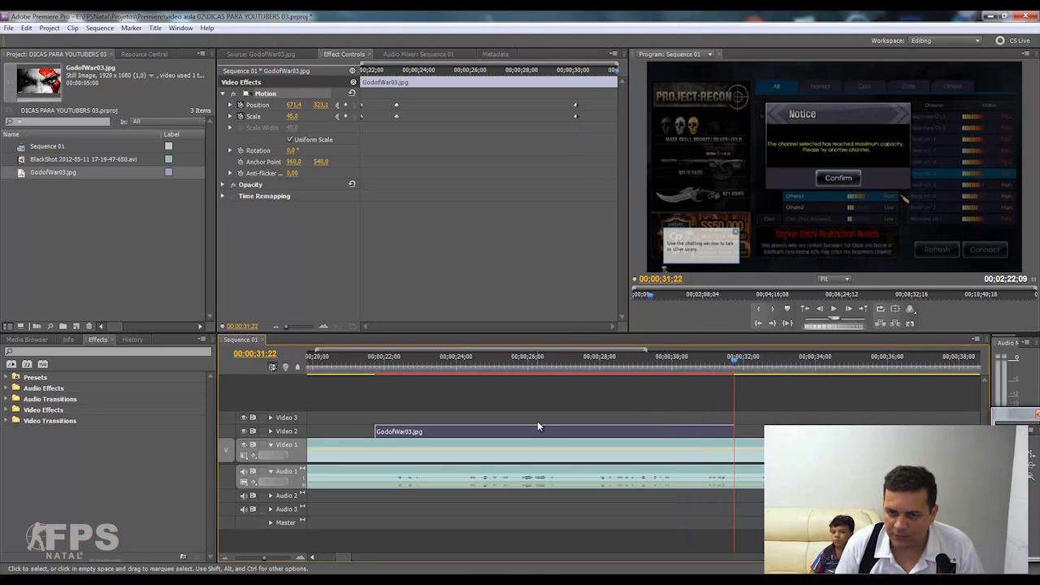
key(Left)
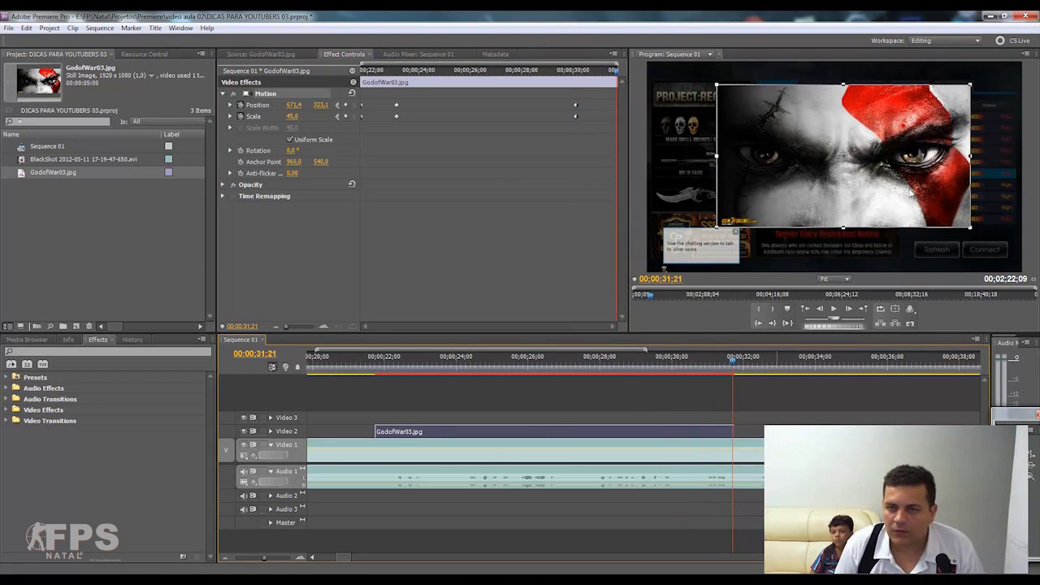
drag(971, 96, 859, 163)
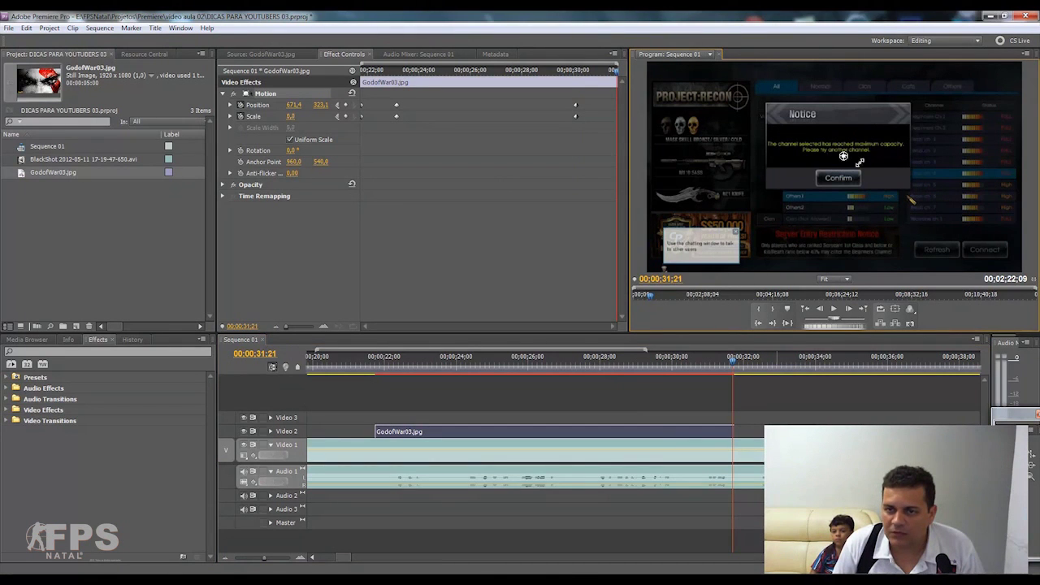
drag(733, 357, 365, 394)
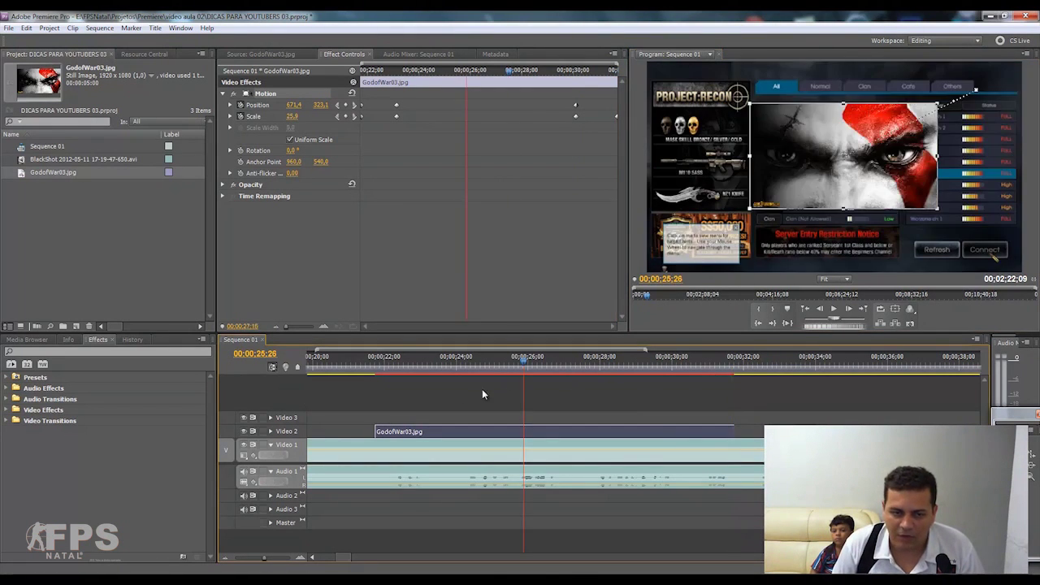
Scrub the timeline to preview the still's first frames animating in
drag(365, 394, 396, 391)
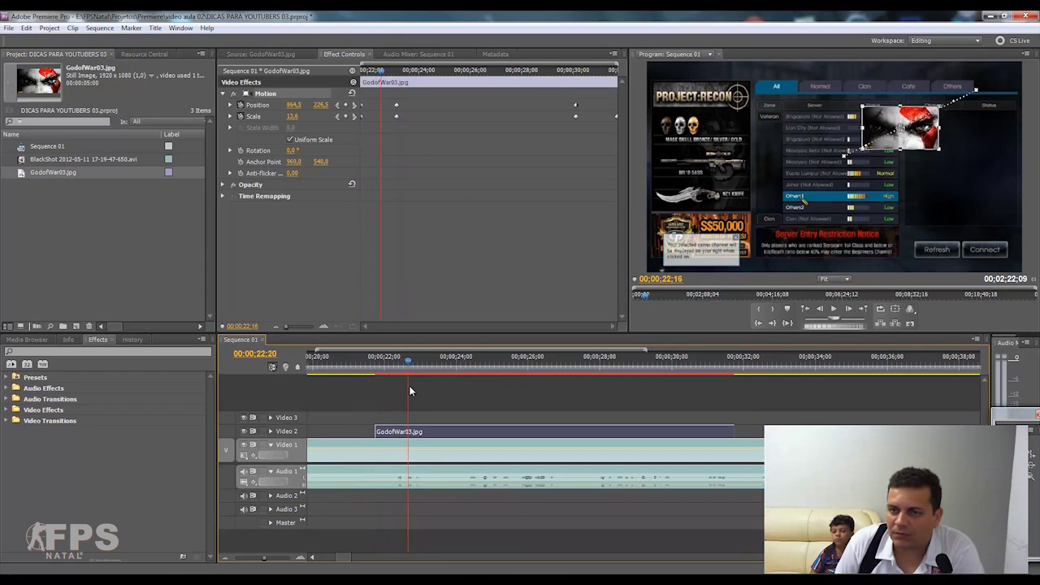
mouse_move(396, 385)
mouse_down()
mouse_move(476, 381)
mouse_move(357, 410)
mouse_up()
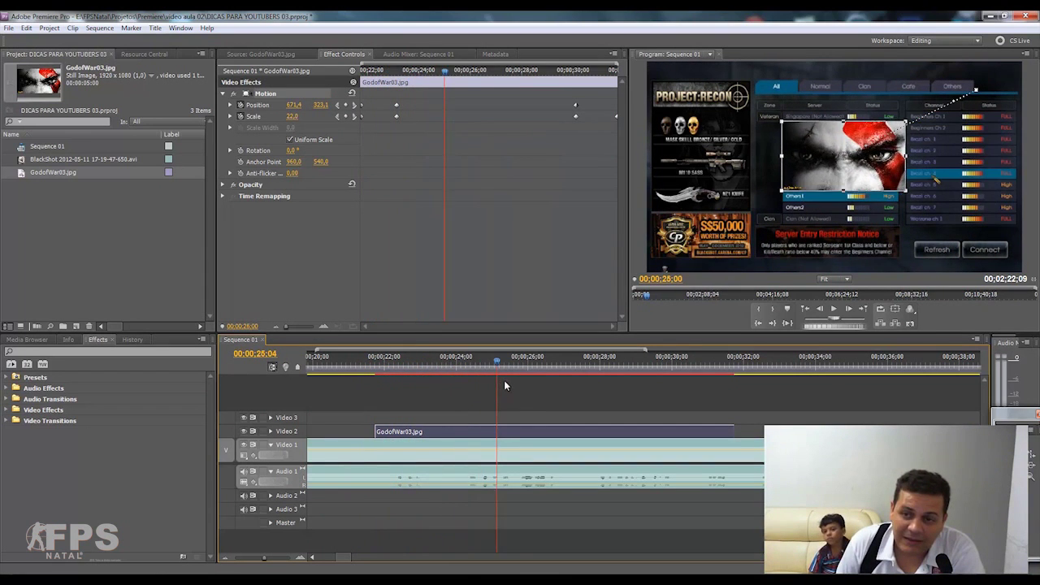
drag(358, 410, 380, 410)
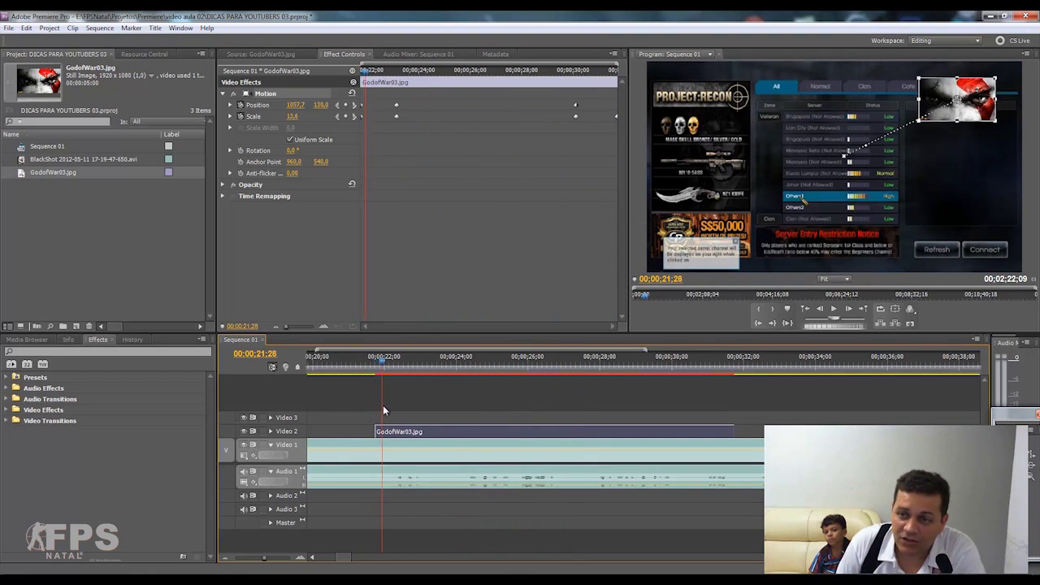
mouse_move(380, 404)
mouse_down()
mouse_move(422, 400)
mouse_move(382, 405)
mouse_up()
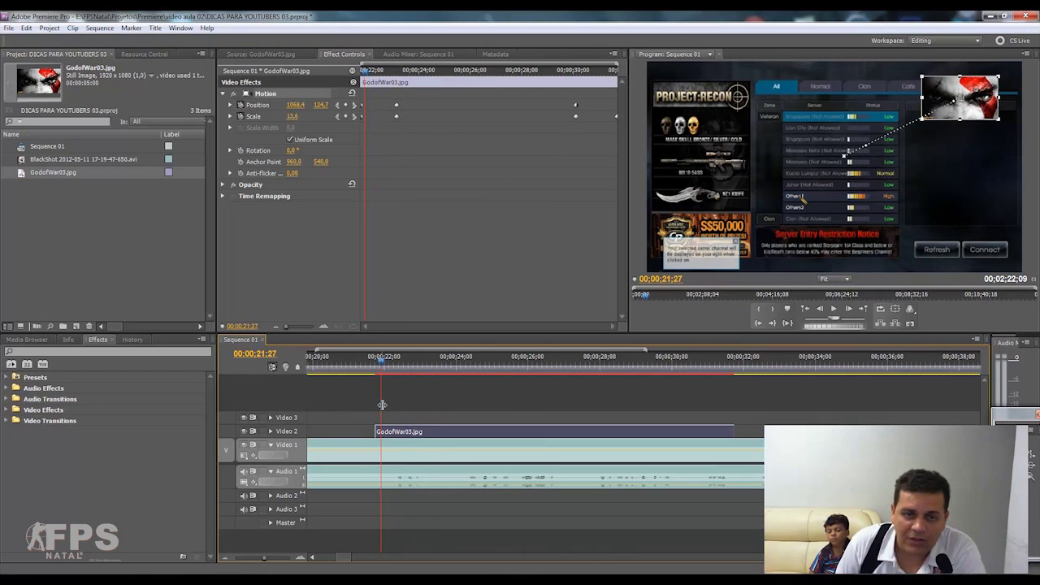
Scrub Effect Controls from 00:00:21:22 to 00:00:31:22, then select the middle Position and Scale keyframes
drag(366, 84, 363, 75)
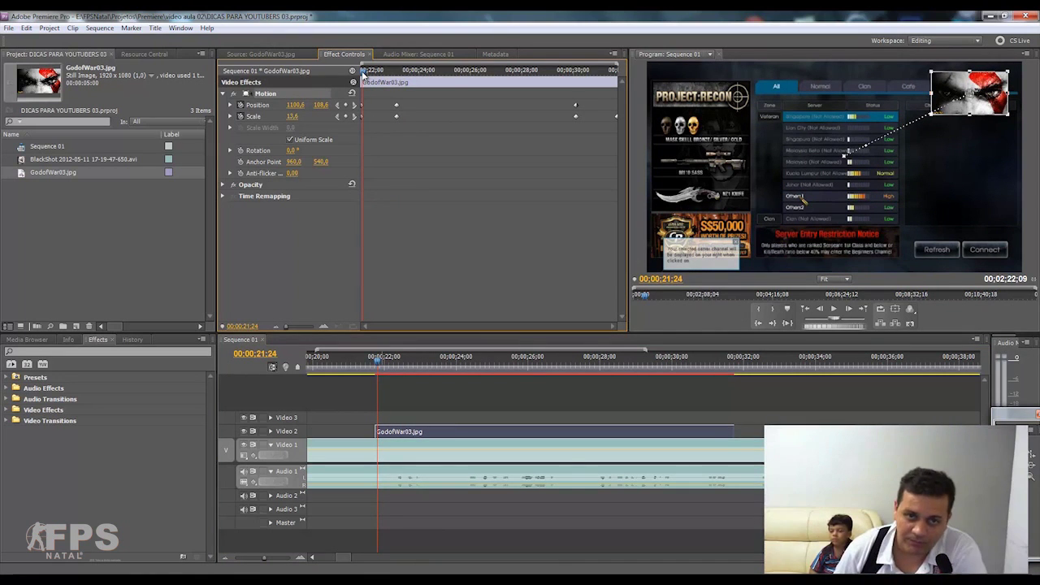
drag(364, 74, 393, 73)
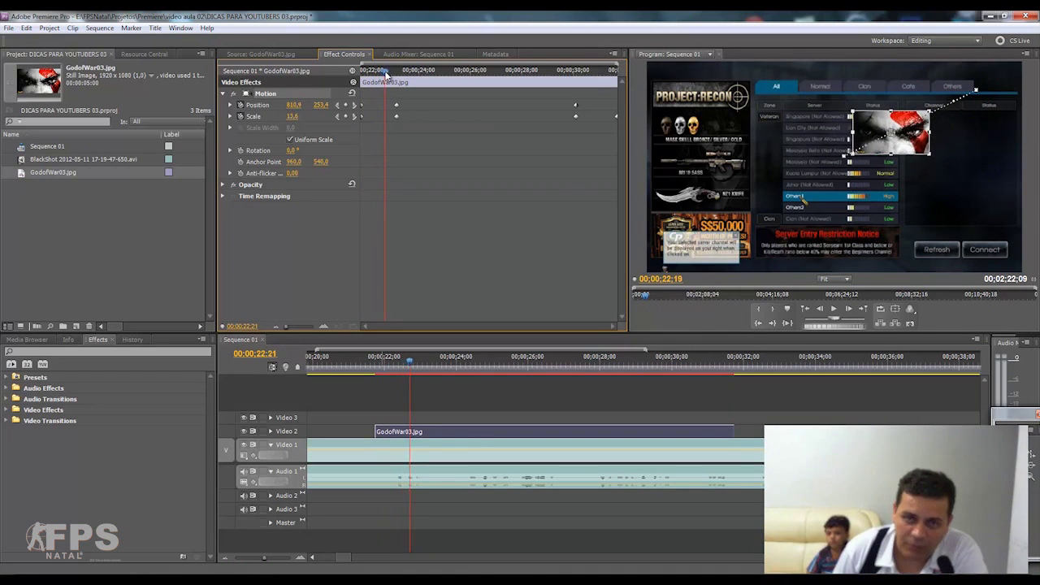
drag(393, 73, 576, 71)
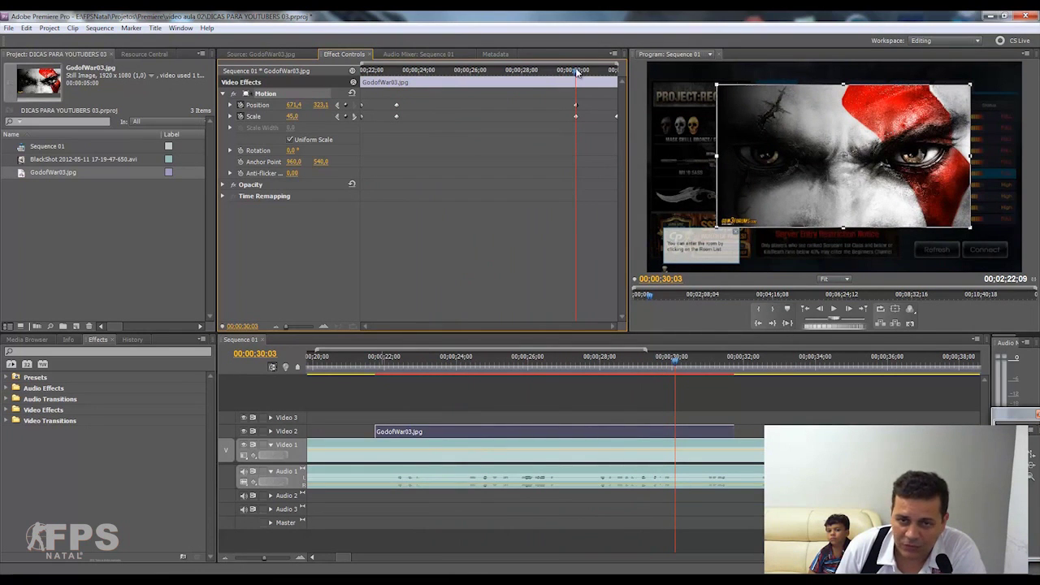
drag(577, 72, 619, 72)
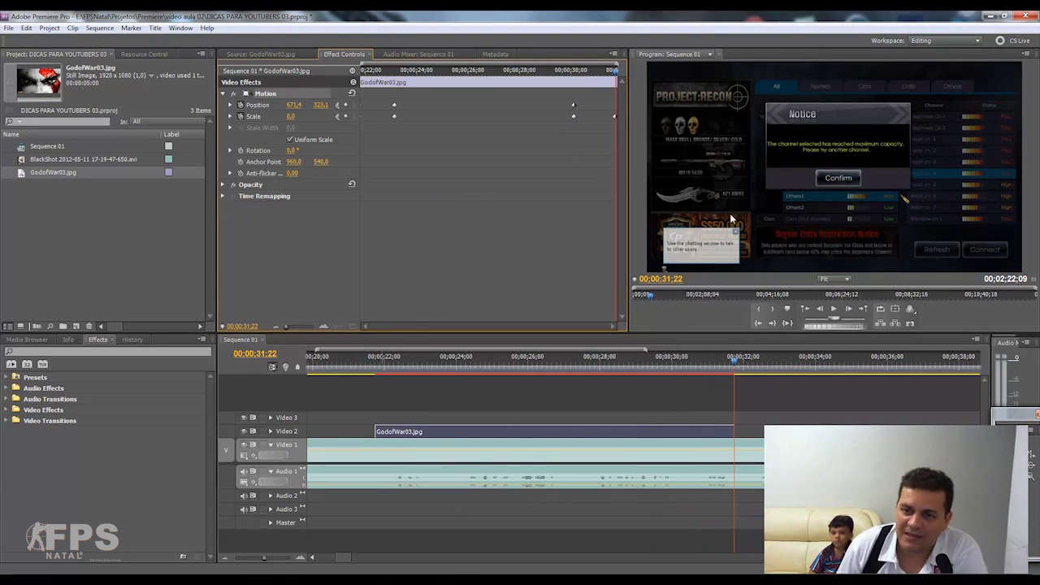
click(372, 73)
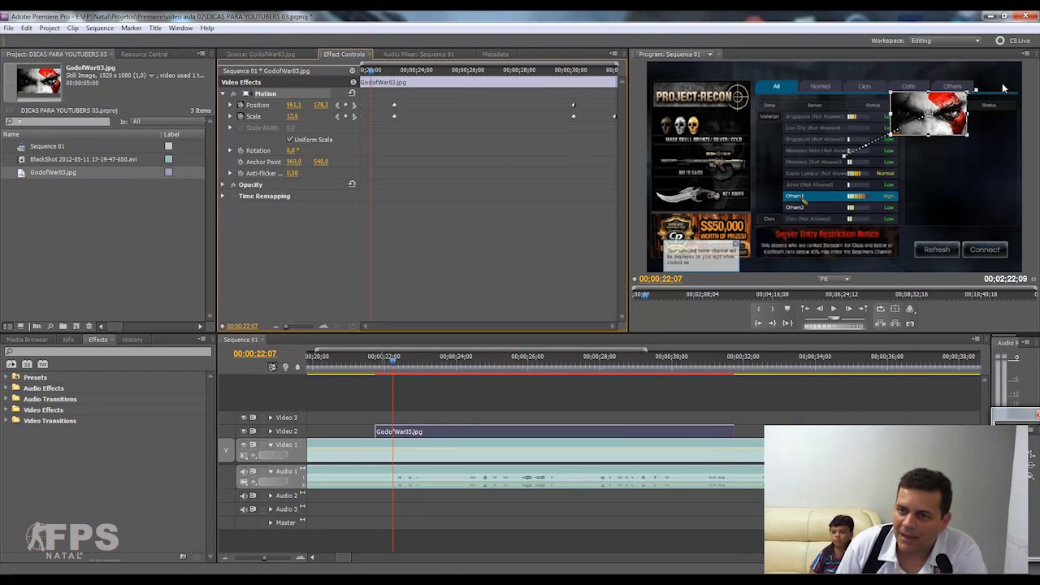
drag(370, 72, 344, 74)
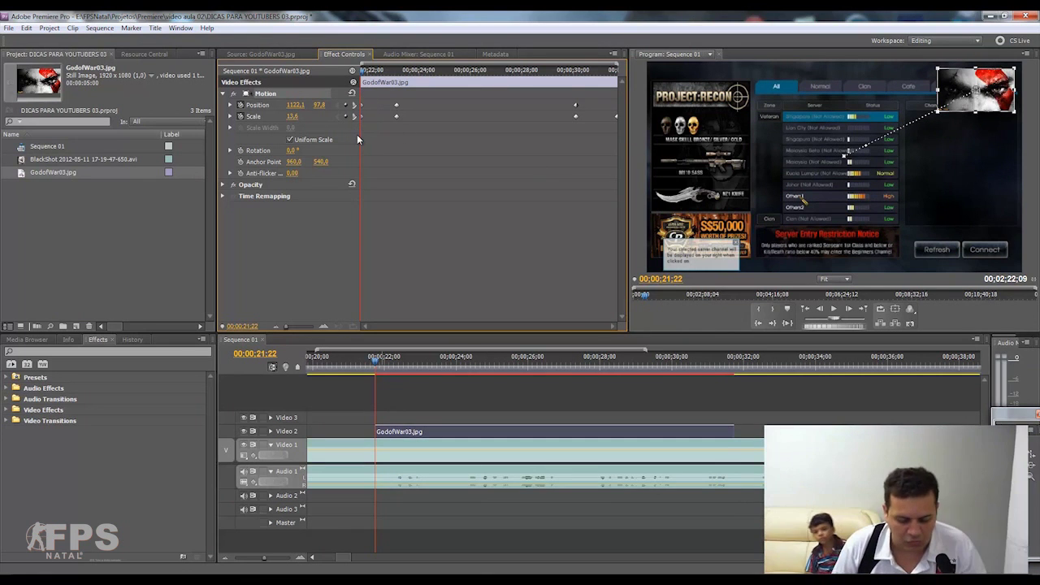
mouse_move(379, 88)
mouse_down()
mouse_move(401, 118)
mouse_move(461, 117)
mouse_up()
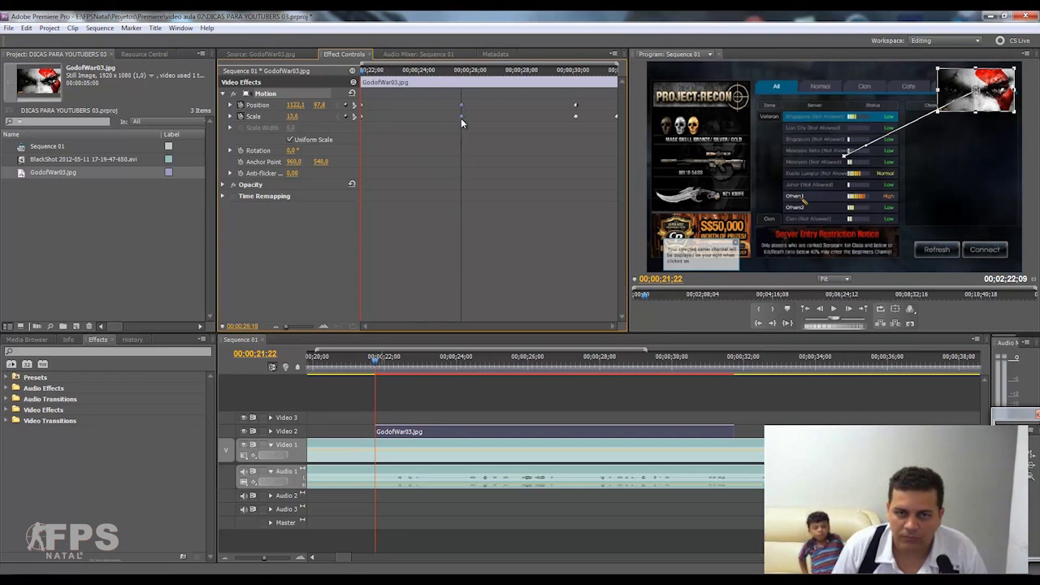
Play back the animation, then copy the middle Position and Scale keyframes
key(space)
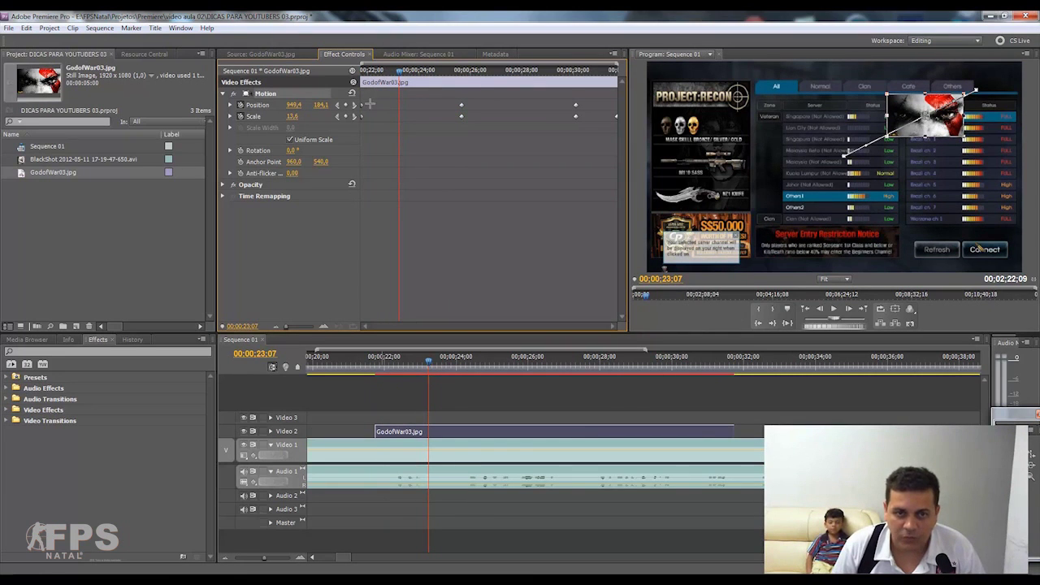
click(355, 135)
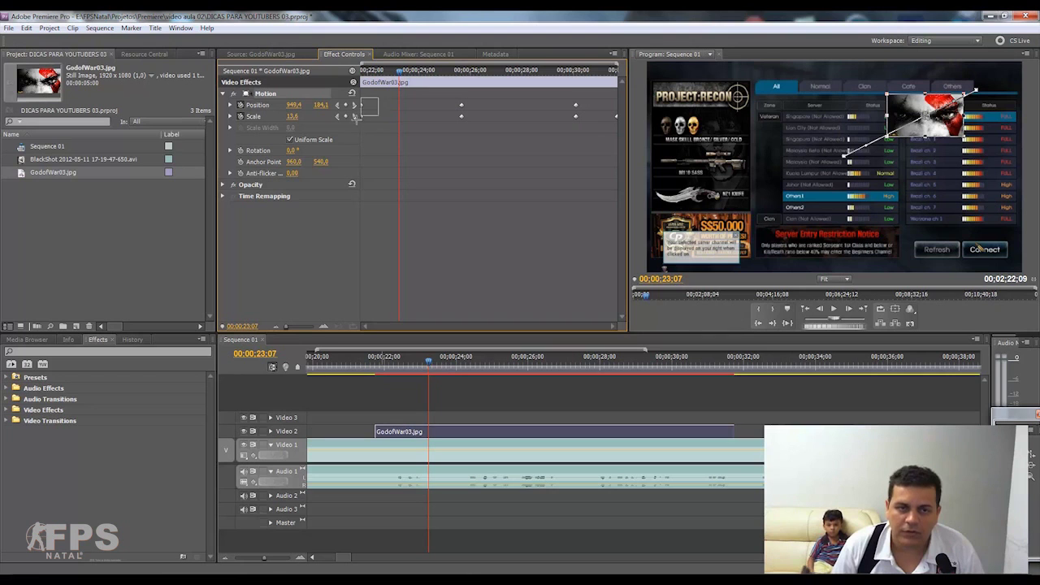
right_click(362, 120)
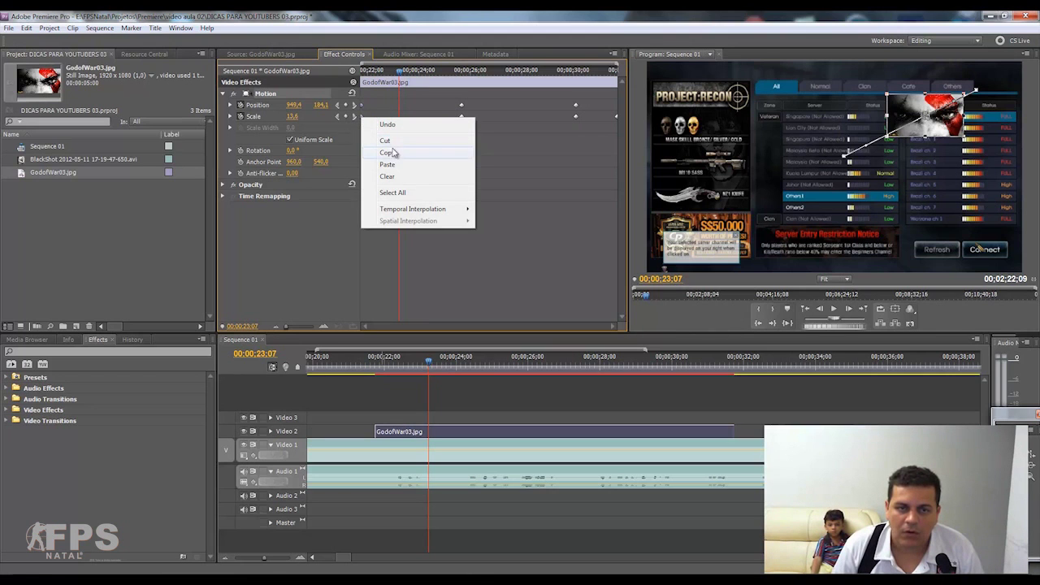
click(392, 151)
Paste the keyframes at 00:00:23:01, putting the still at scale 13.6, position 972.5, 172.6
click(421, 368)
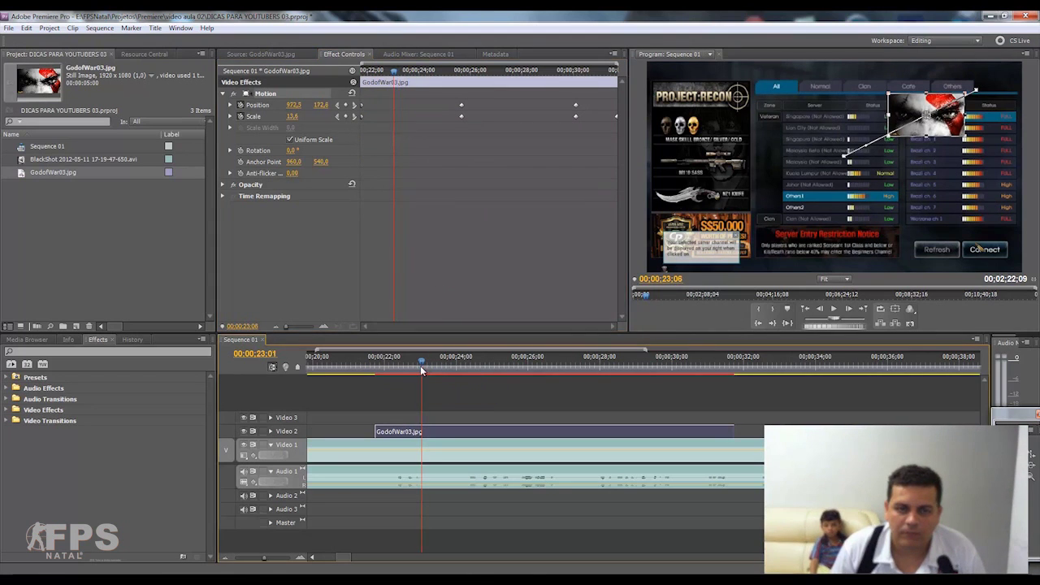
right_click(394, 120)
click(428, 165)
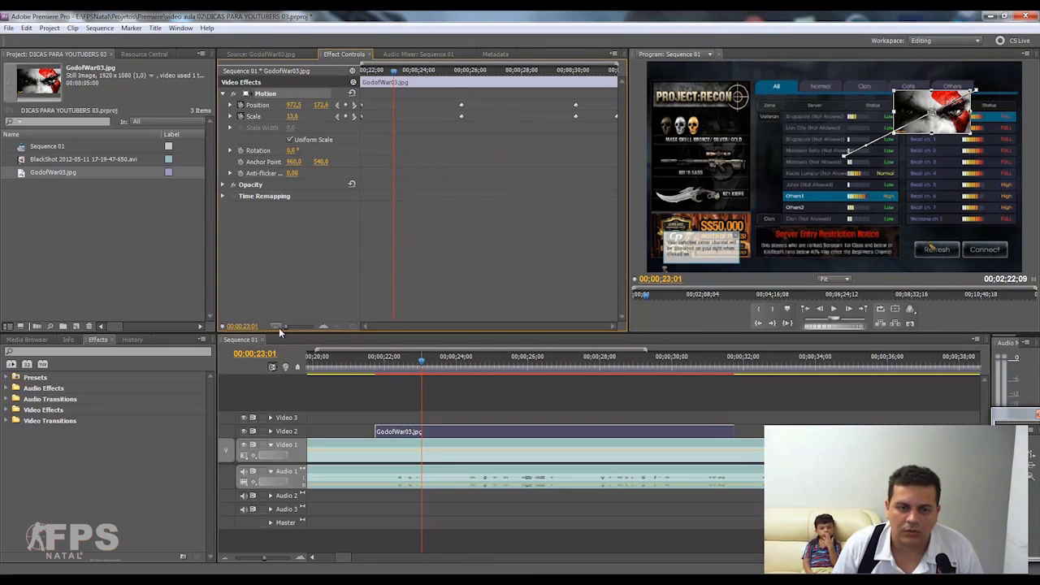
At 00:00:23:24, drag the God of War still up into the top-right corner of the frame
drag(393, 71, 349, 75)
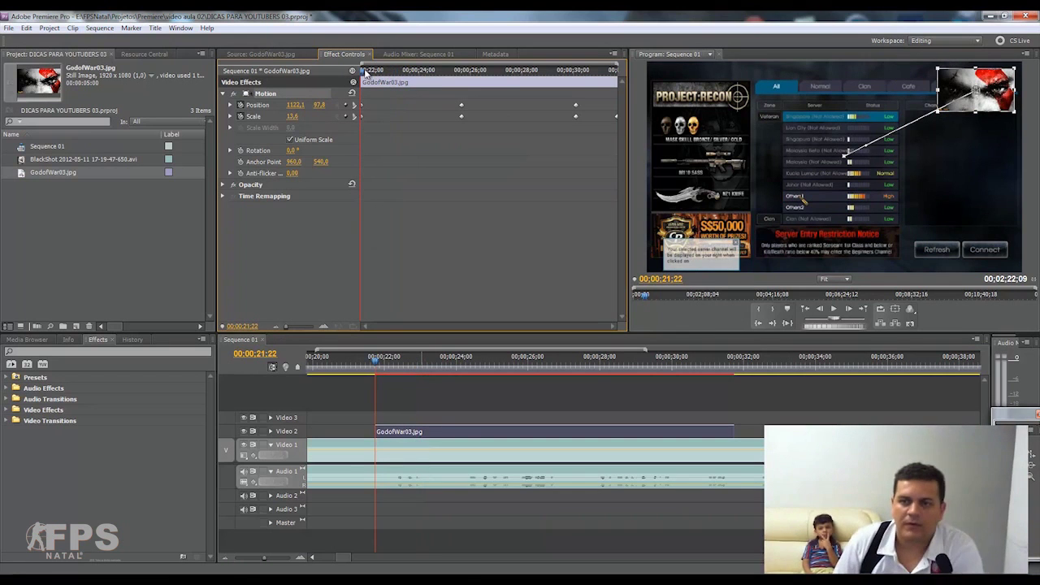
drag(366, 71, 416, 73)
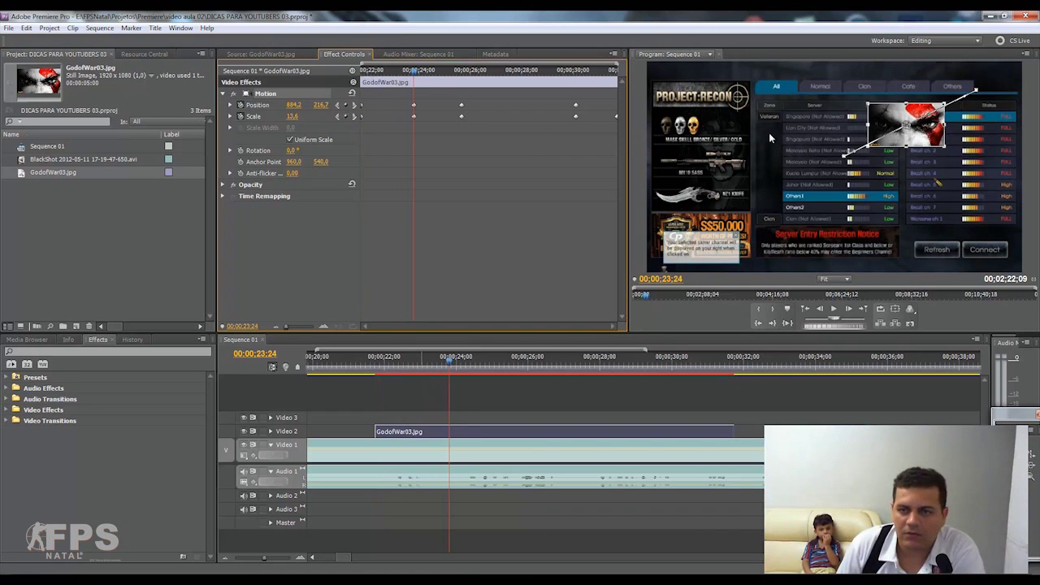
drag(906, 134, 980, 93)
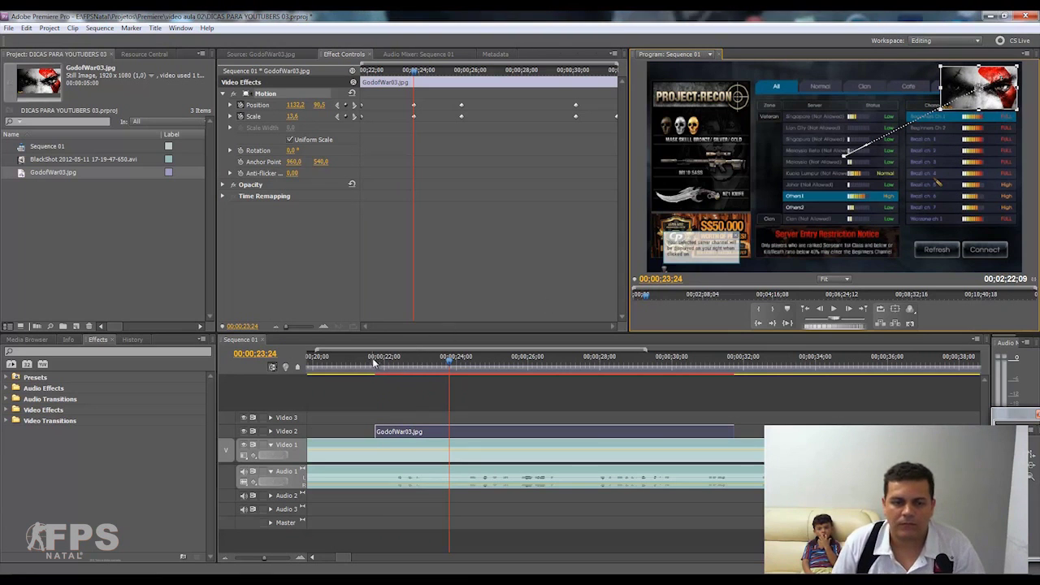
Scrub back to around 00:00:22:17 where the still is visible, then open the File menu
drag(378, 360, 371, 357)
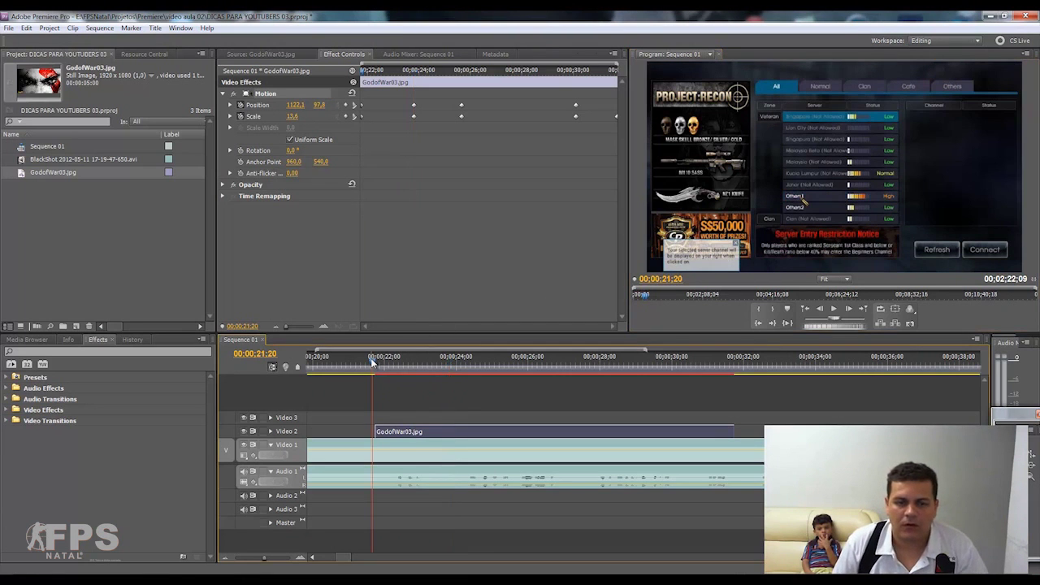
click(412, 359)
mouse_move(411, 360)
mouse_down()
mouse_move(406, 370)
mouse_move(753, 384)
mouse_up()
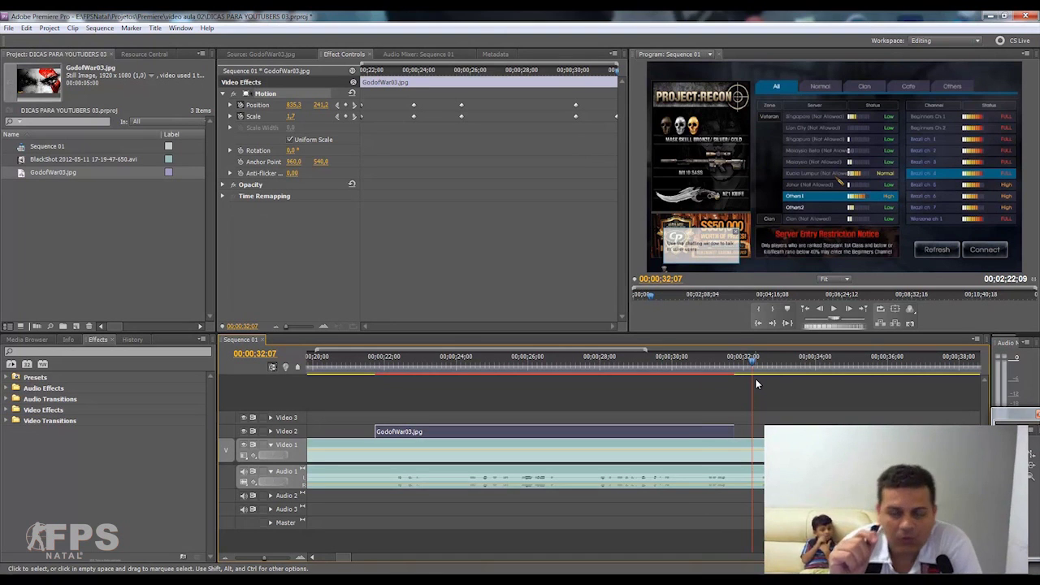
click(8, 28)
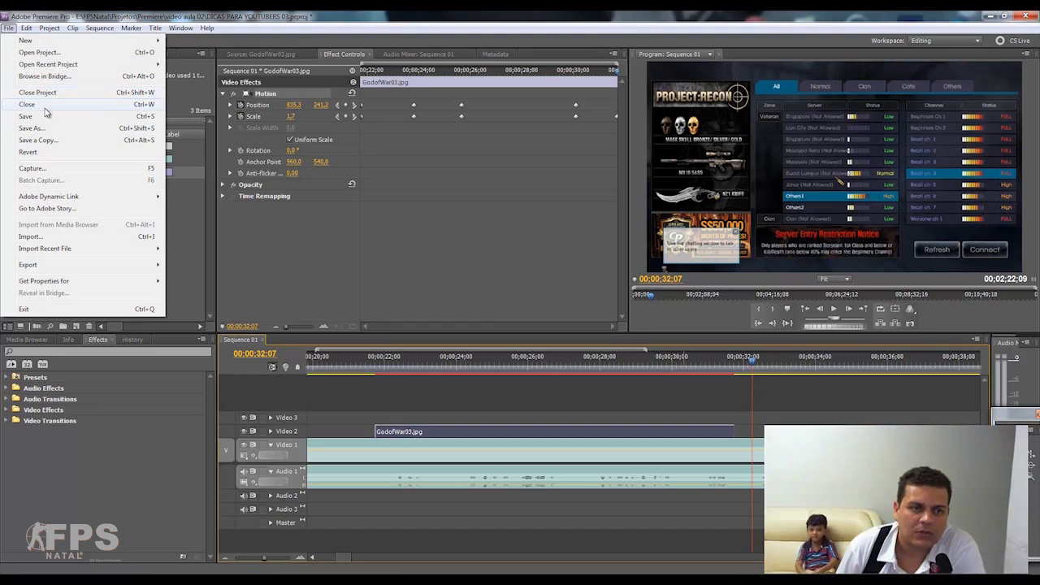
click(49, 54)
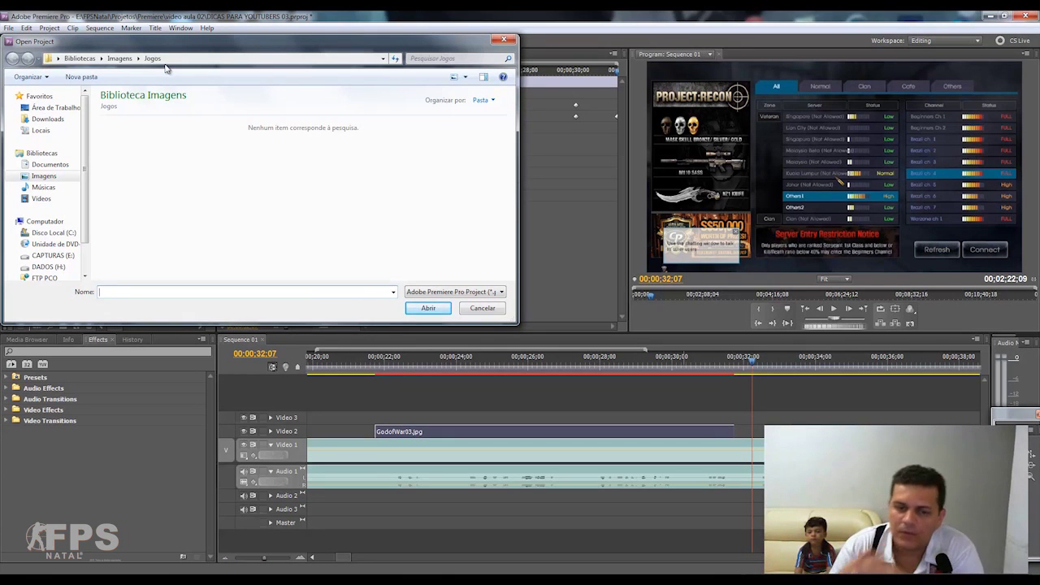
click(504, 39)
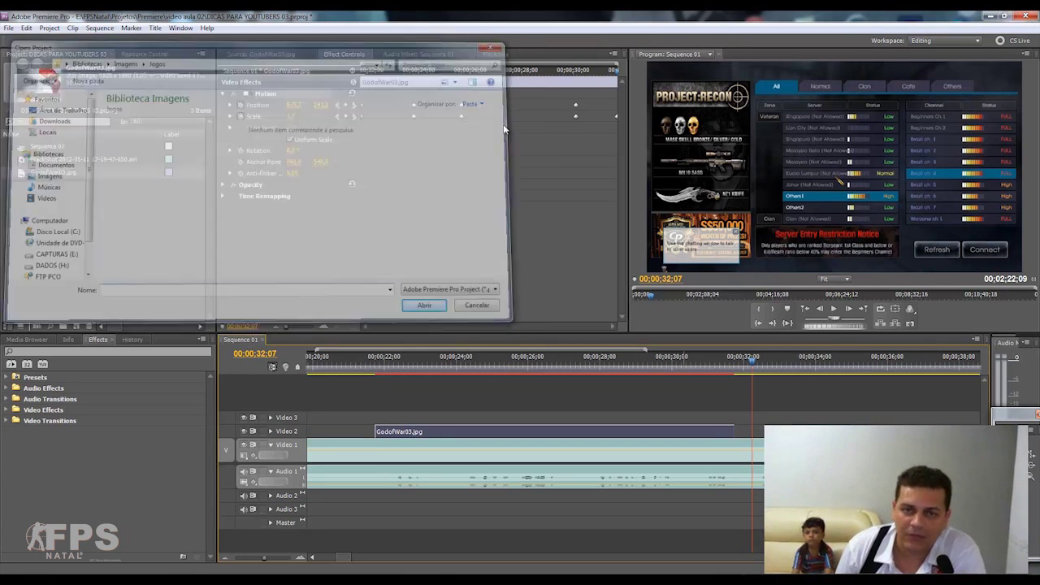
click(491, 360)
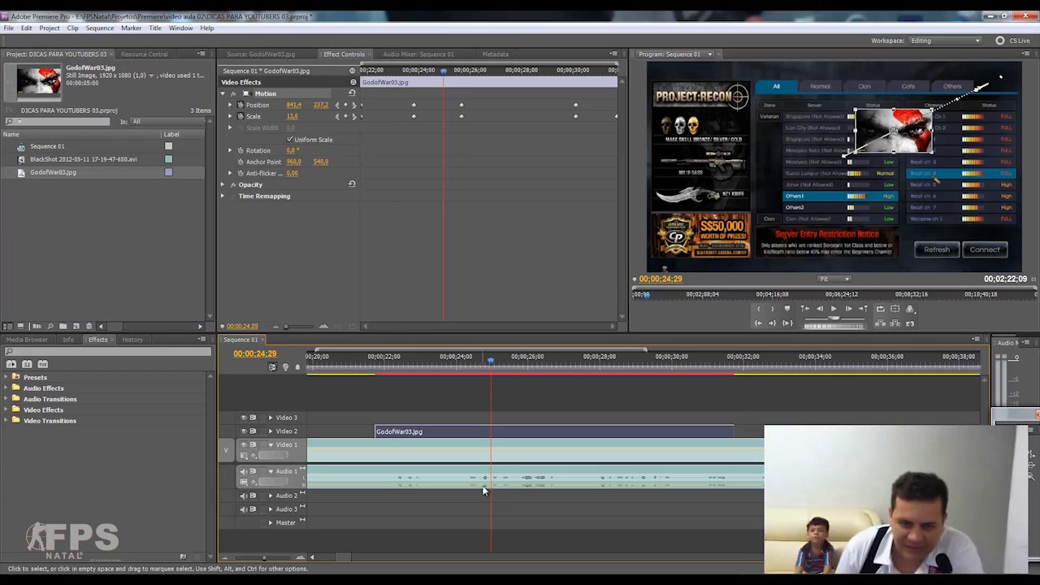
click(429, 460)
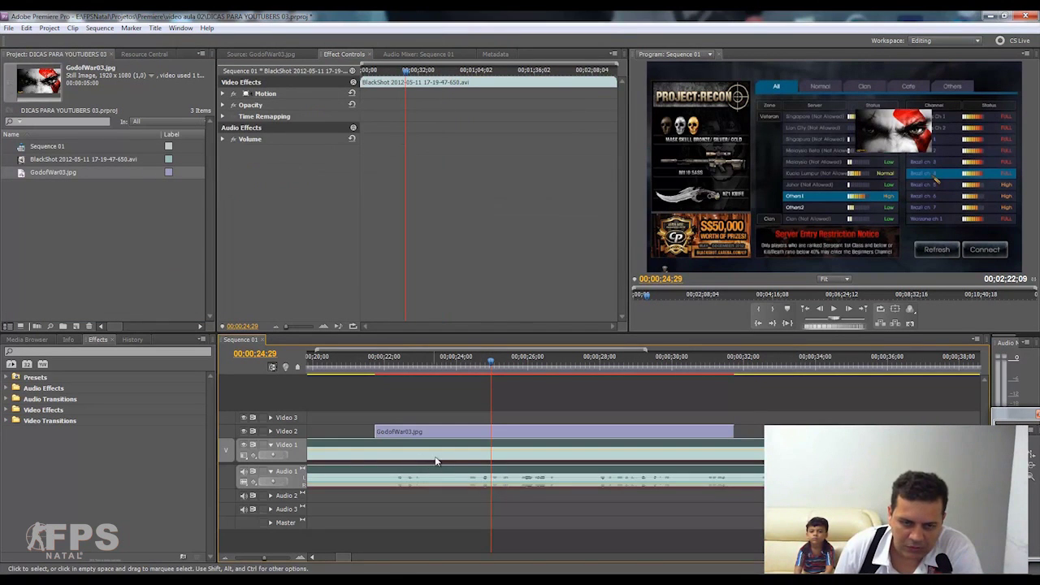
drag(492, 362, 401, 362)
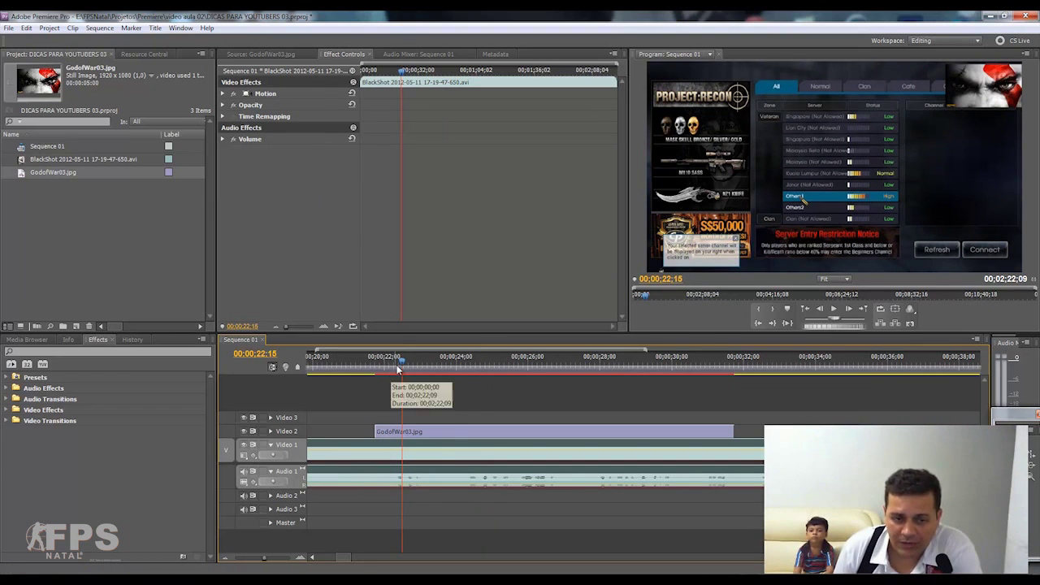
drag(400, 361, 381, 364)
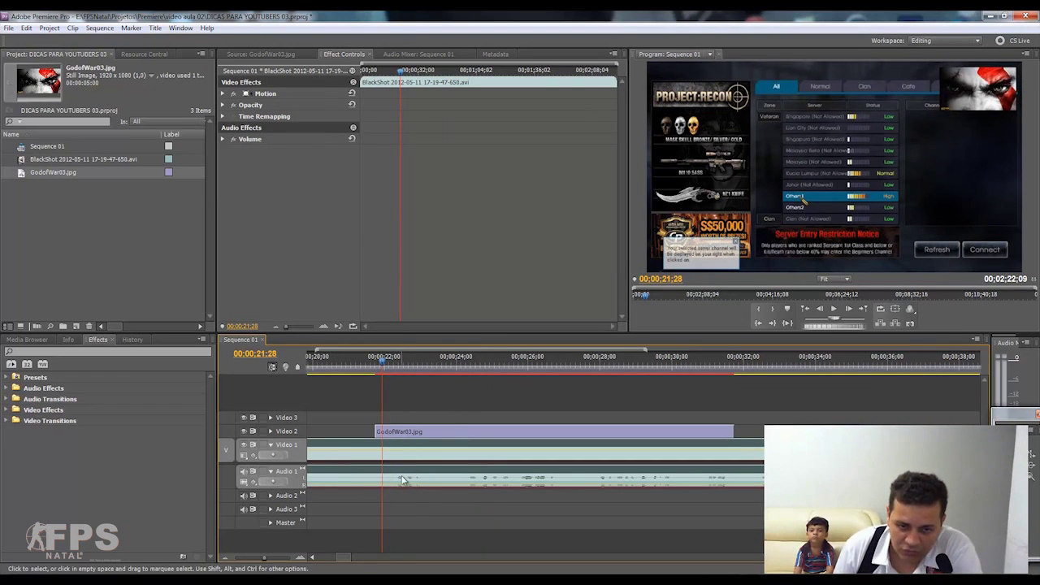
drag(380, 368, 408, 368)
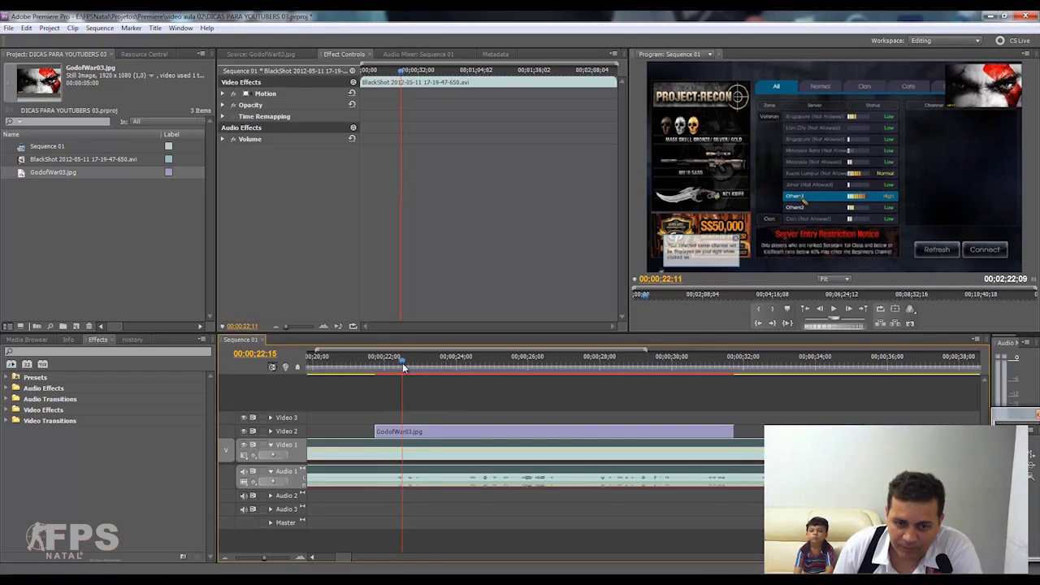
key(=)
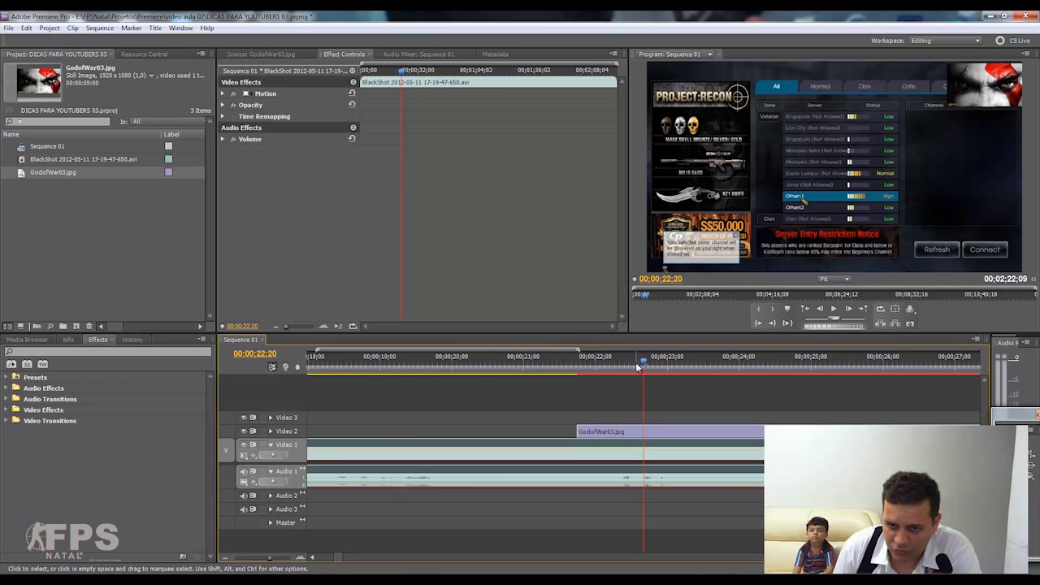
key(space)
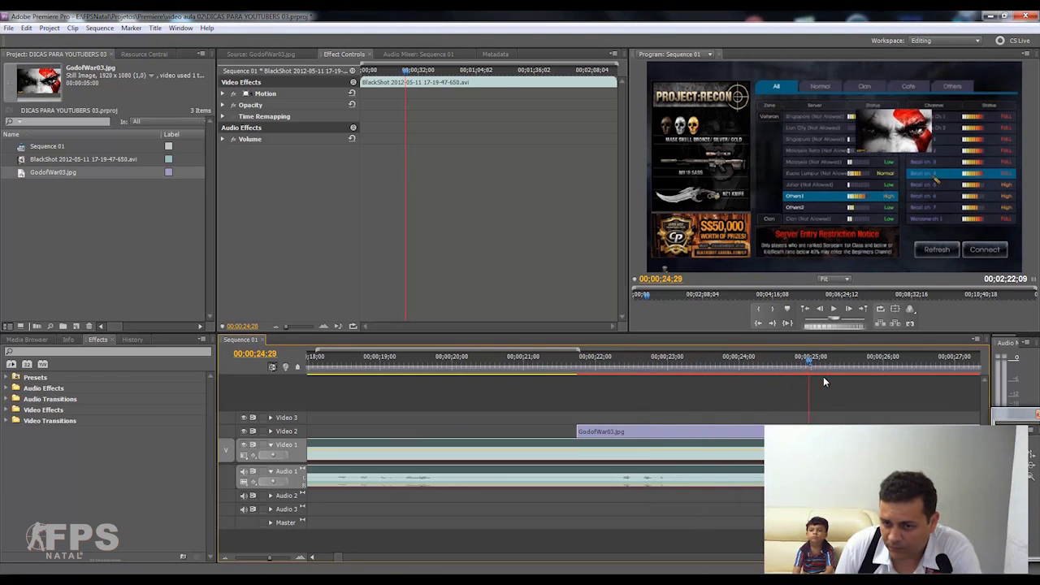
drag(818, 376, 757, 398)
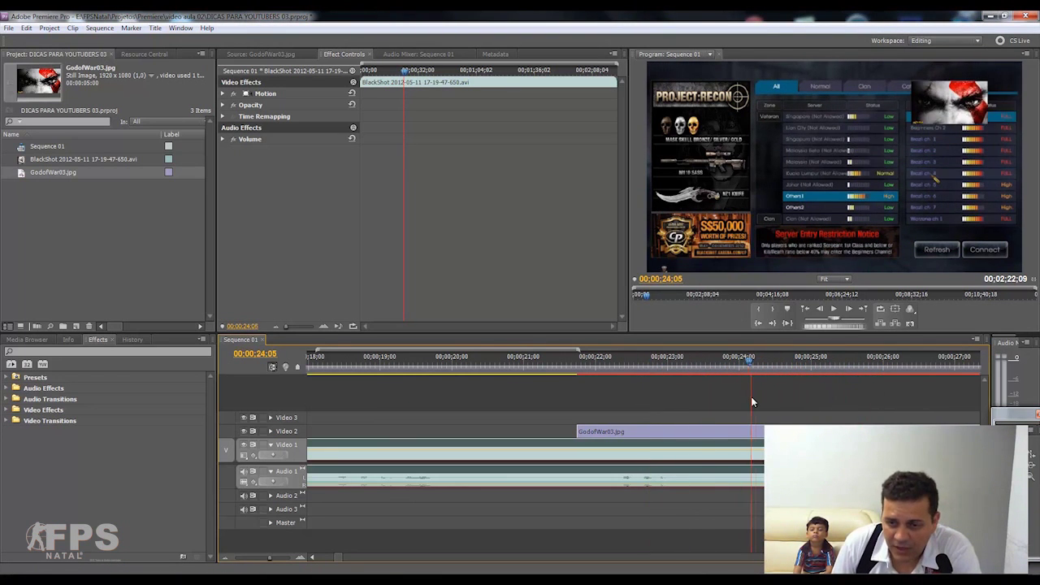
drag(756, 402, 632, 402)
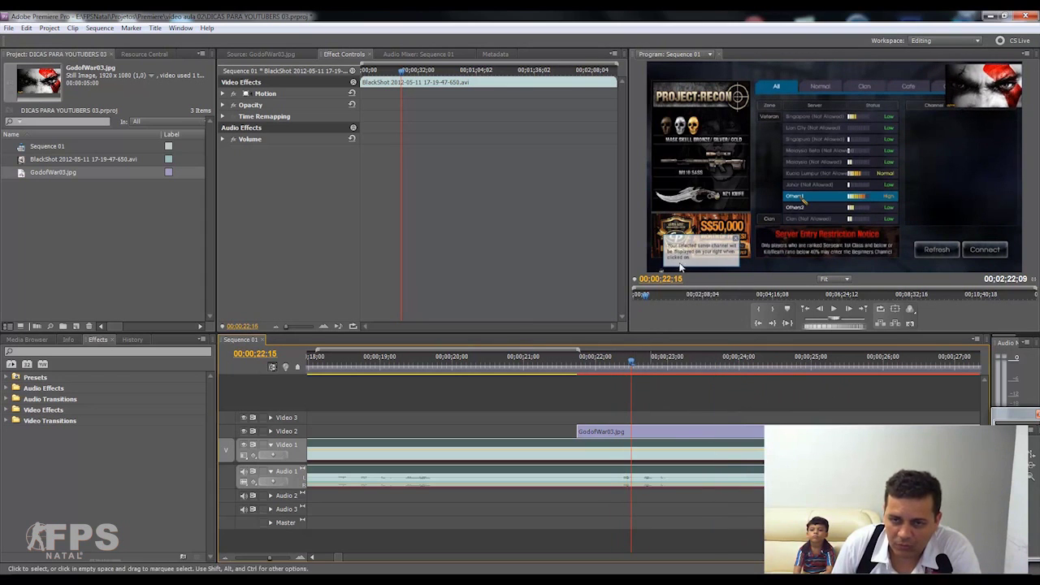
click(601, 431)
click(227, 559)
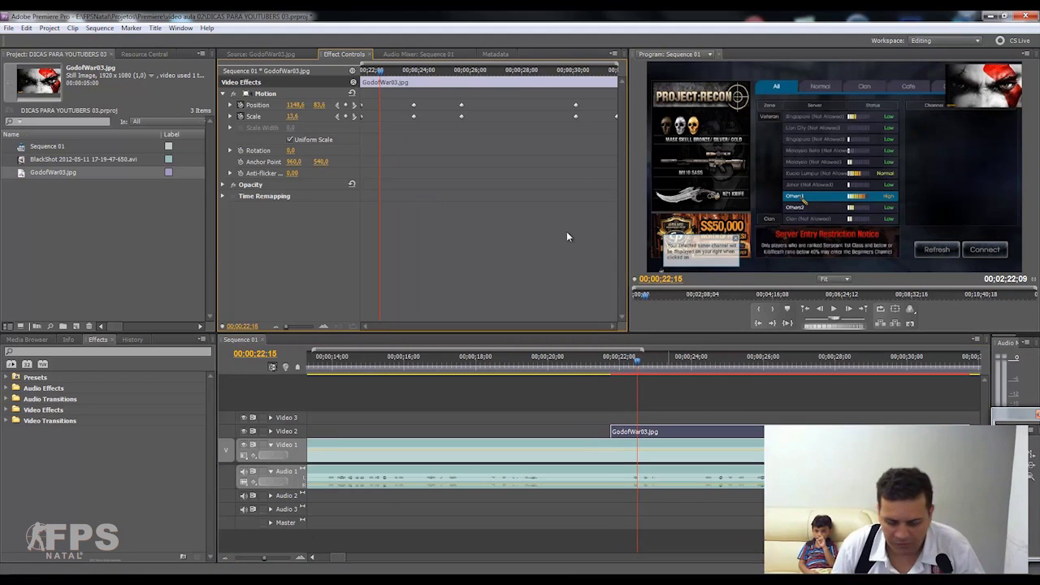
Undo the still's keyframe edits and discard the trial resize, keeping scale 35.0 at 656.6, 337.8
key(ctrl+z)
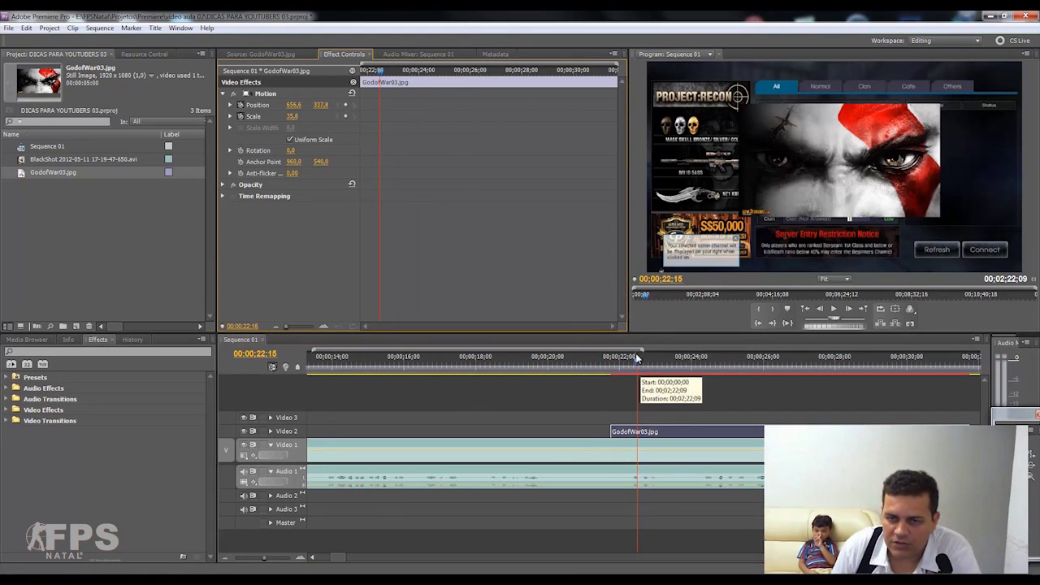
click(861, 175)
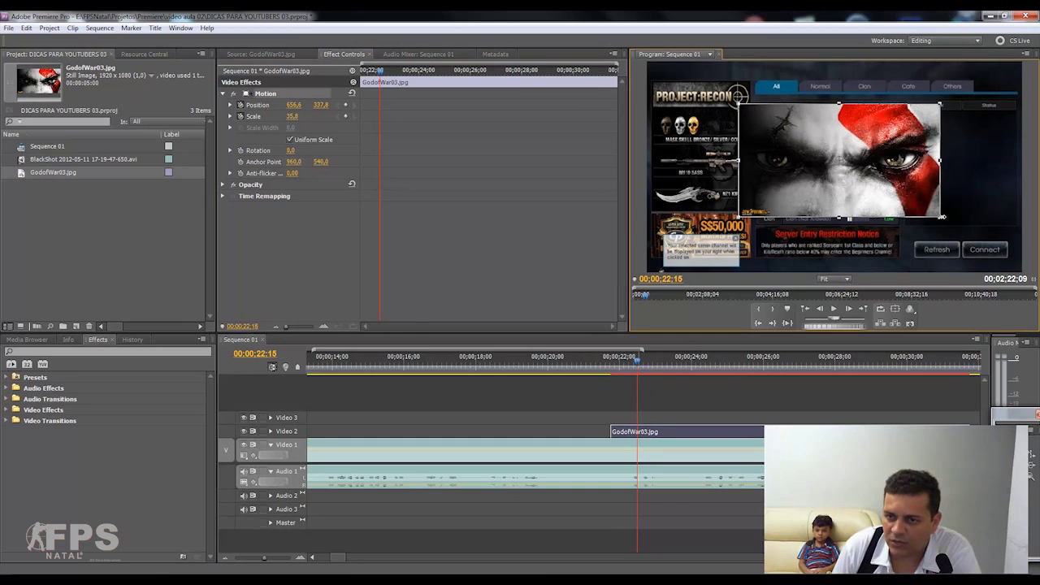
drag(942, 217, 905, 197)
drag(847, 158, 730, 104)
drag(637, 379, 610, 375)
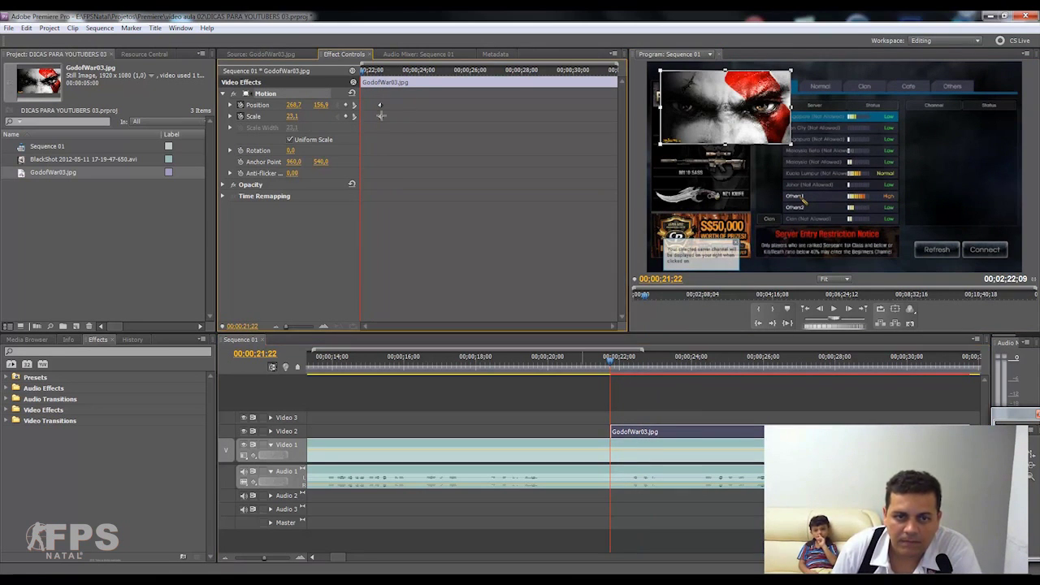
key(Delete)
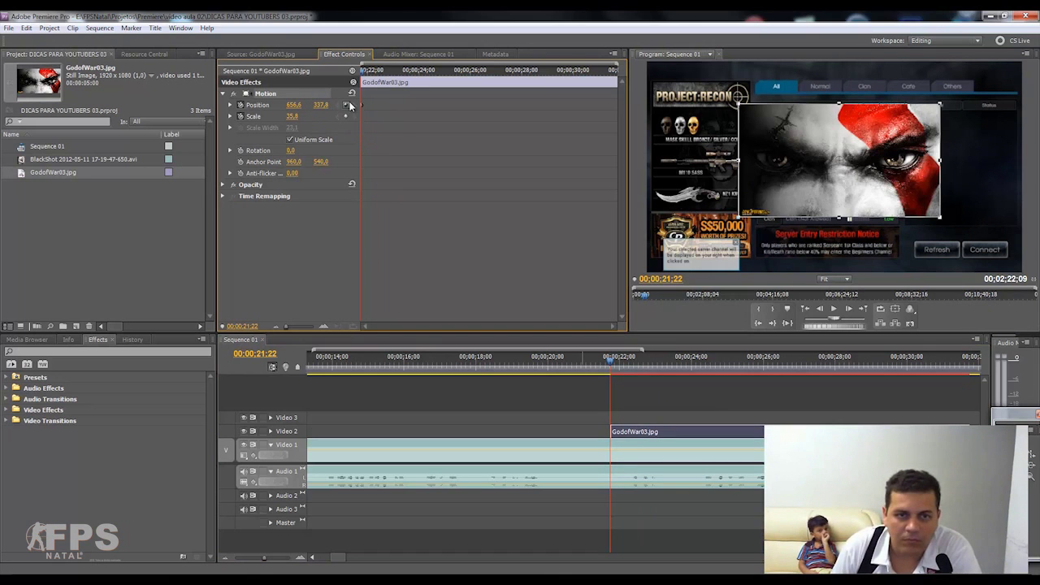
Add a Position keyframe for the still at 00;00;22;09 and zoom into the timeline
click(612, 360)
drag(612, 361, 630, 360)
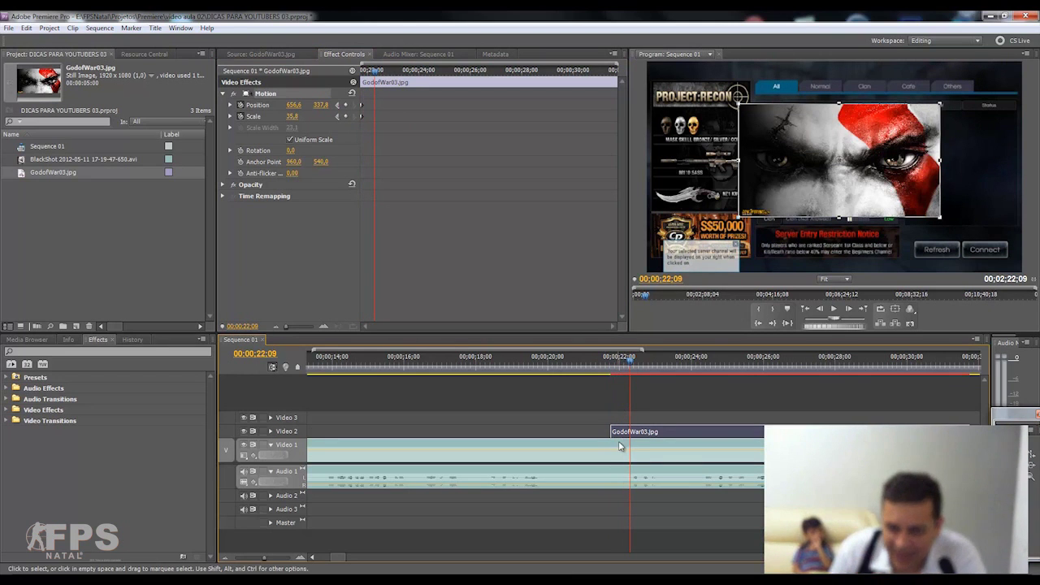
click(345, 105)
click(299, 557)
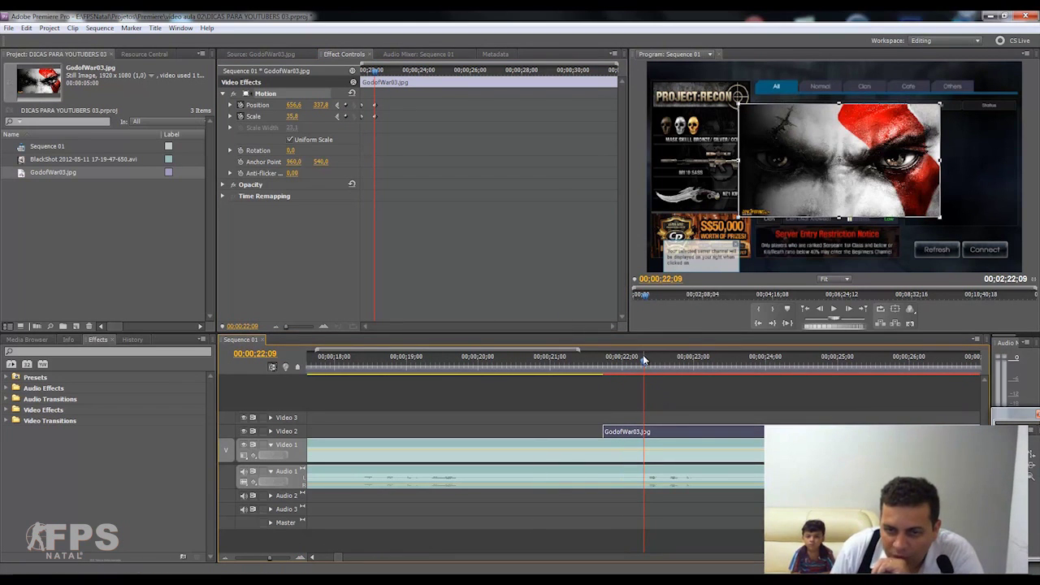
Key Scale 48.8 at 22;13, then back to 35 at 22;16
drag(643, 364, 652, 368)
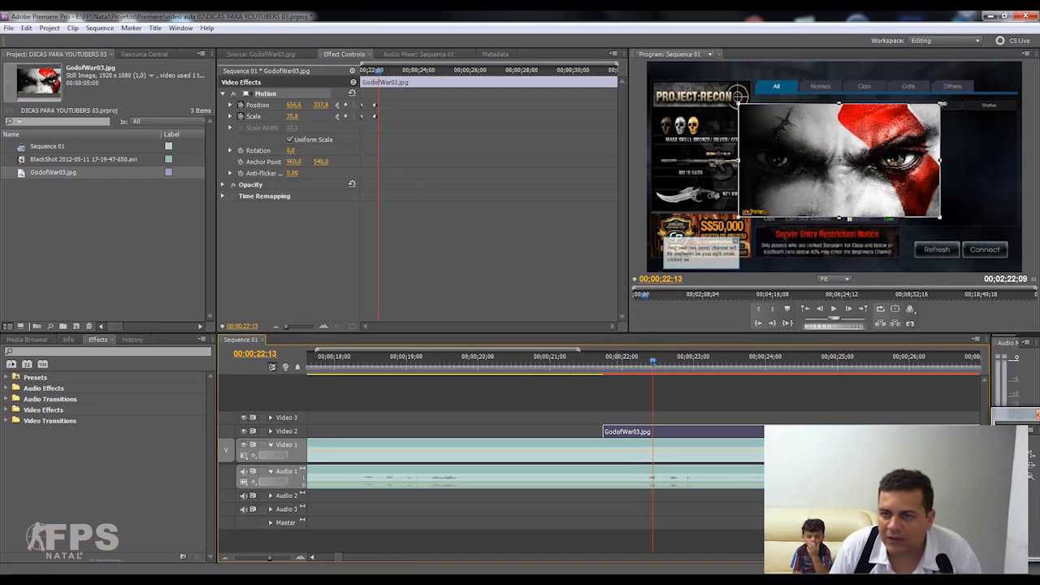
click(292, 117)
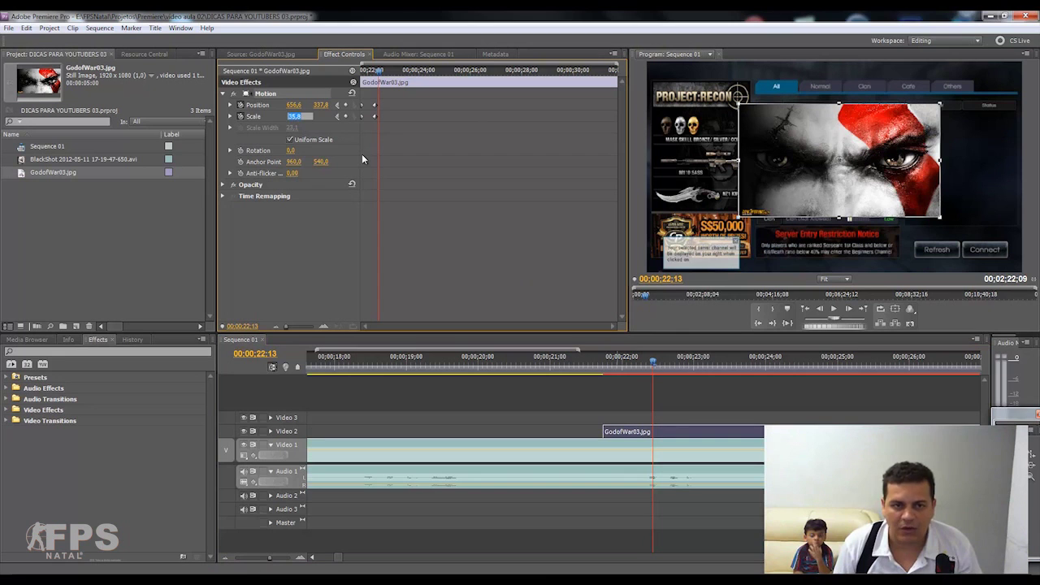
text(45)
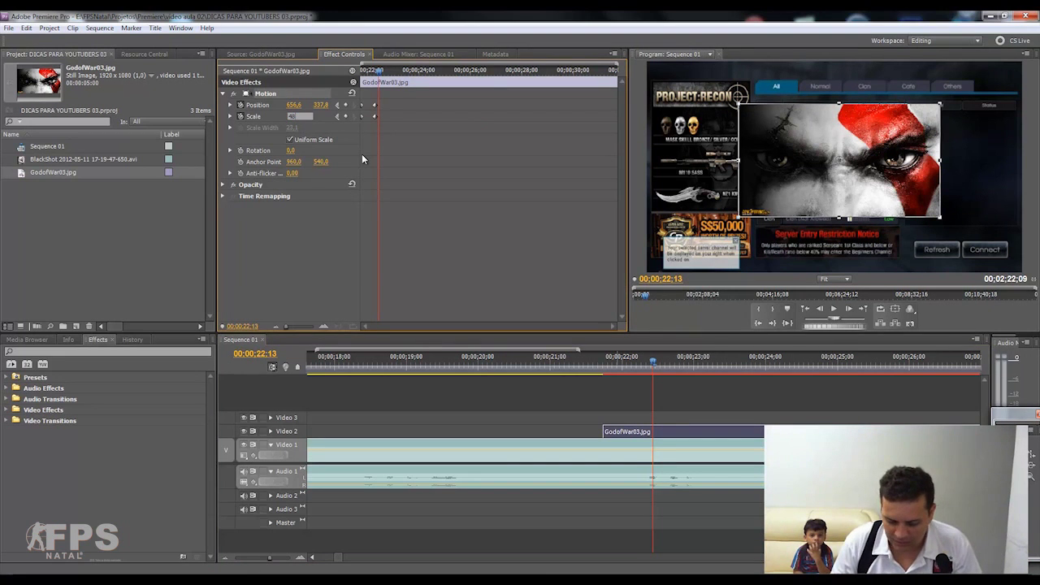
text(,8)
key(Return)
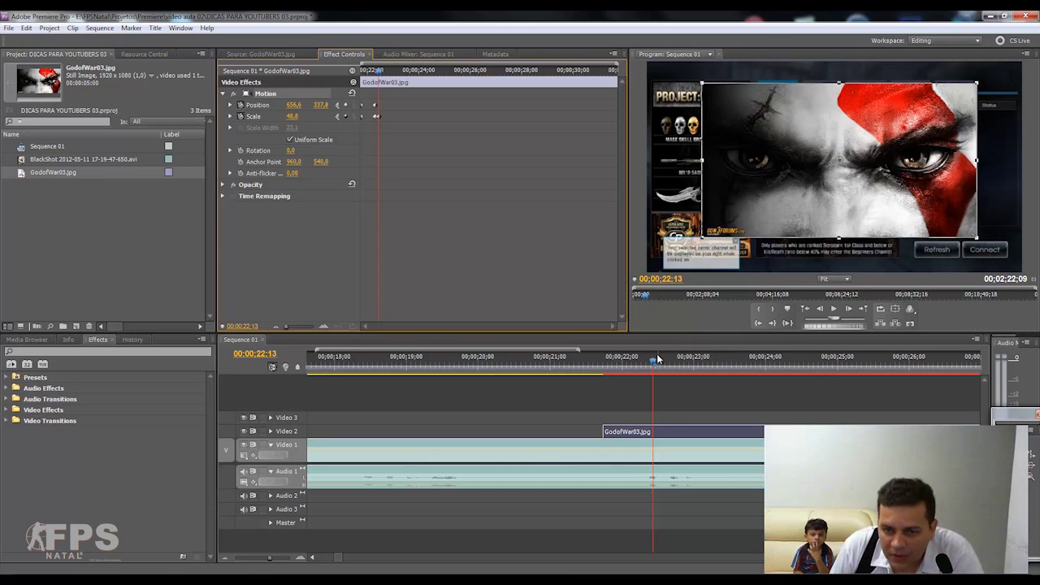
drag(655, 358, 662, 360)
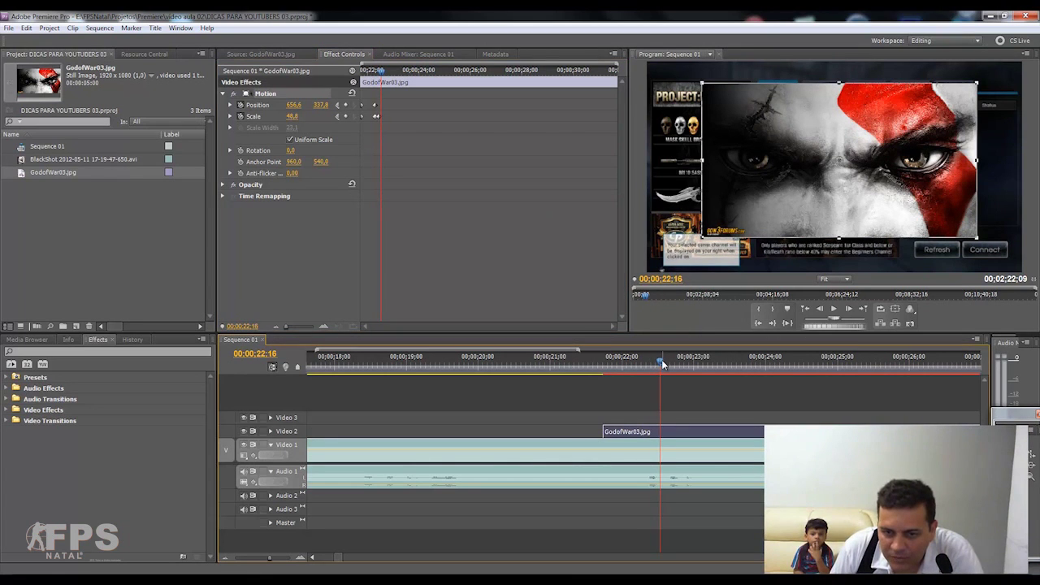
click(294, 117)
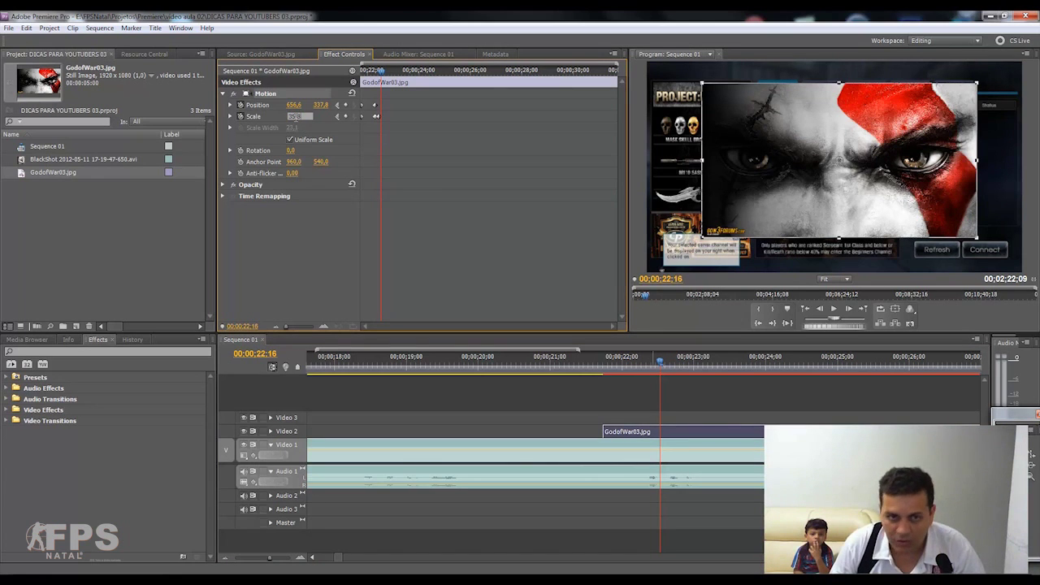
key(Return)
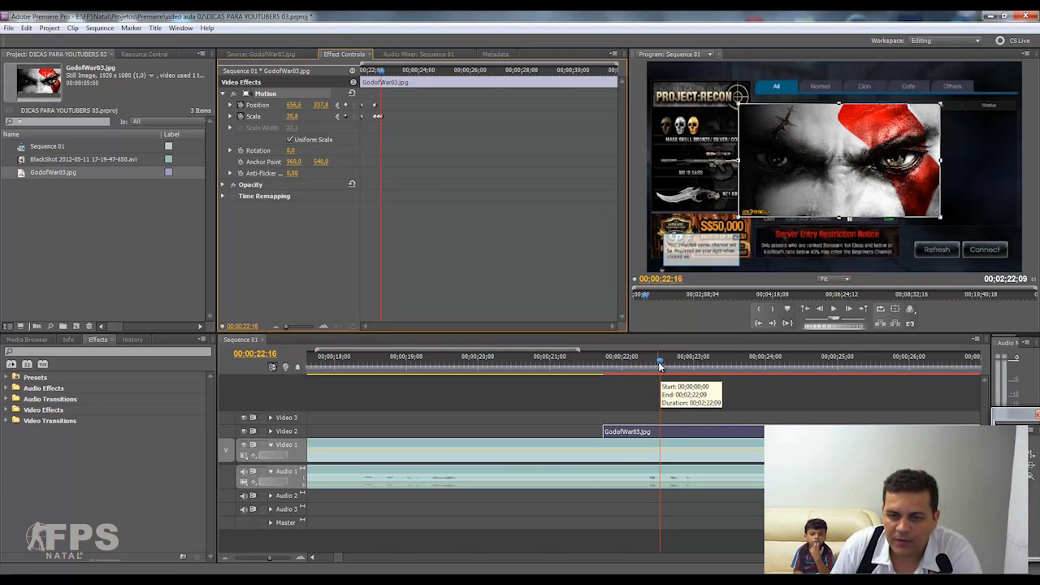
Add a Position keyframe at 22;18, then key Scale 48.8 at 22;21 and 35.8 at 22;25
drag(658, 362, 665, 362)
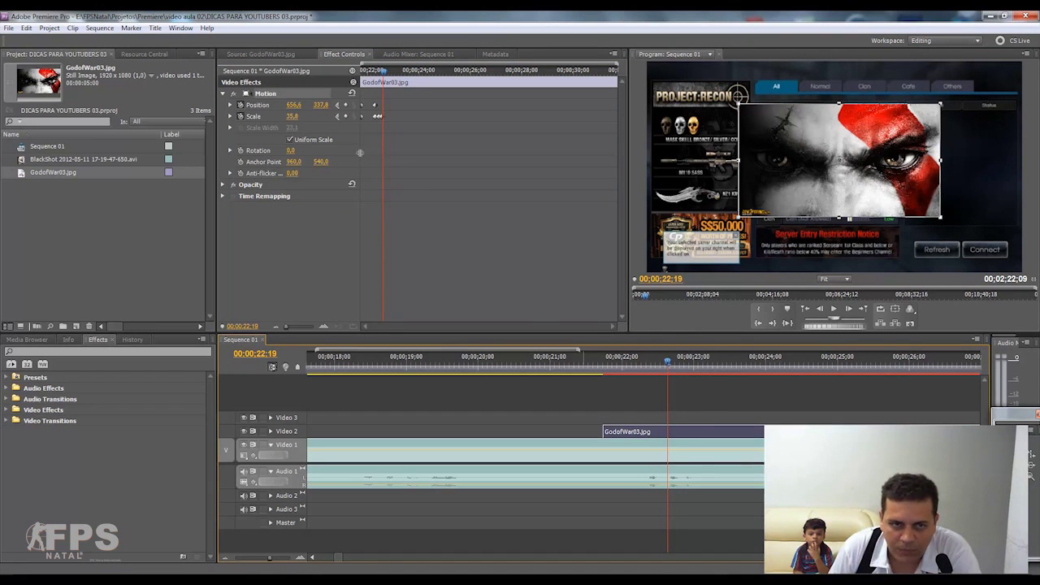
click(346, 105)
click(324, 326)
click(323, 326)
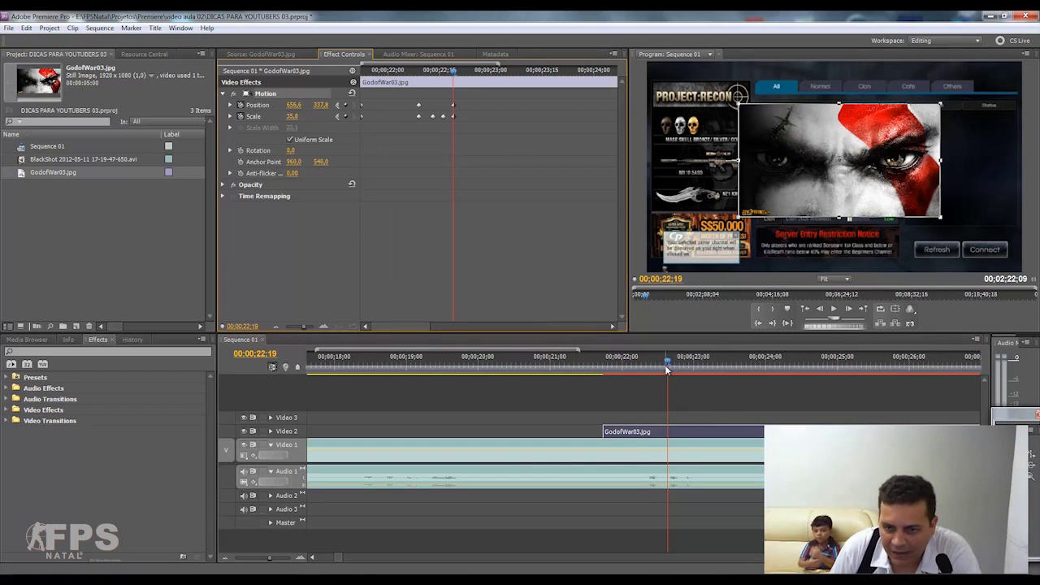
drag(667, 361, 671, 361)
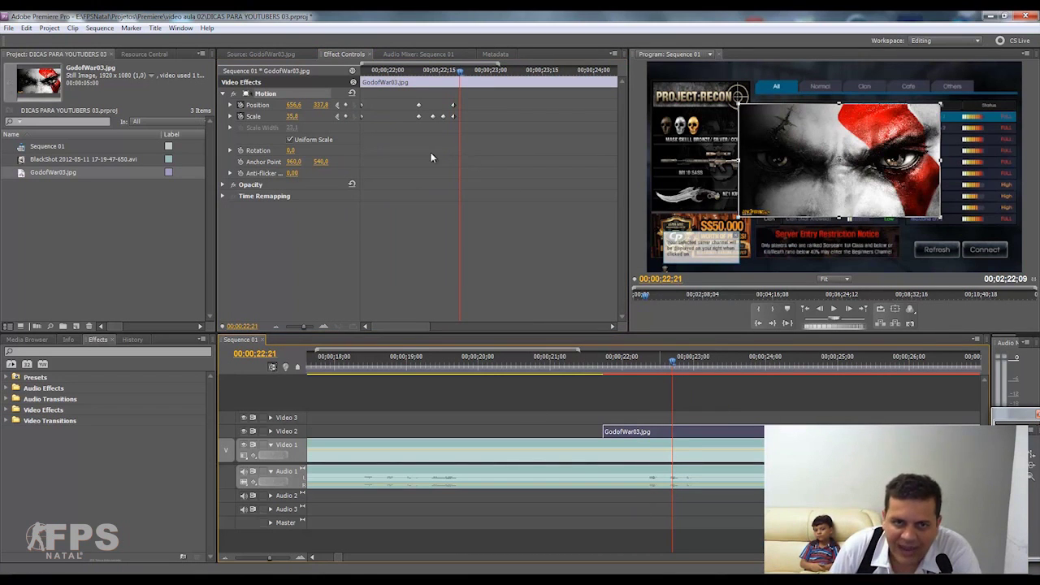
click(292, 116)
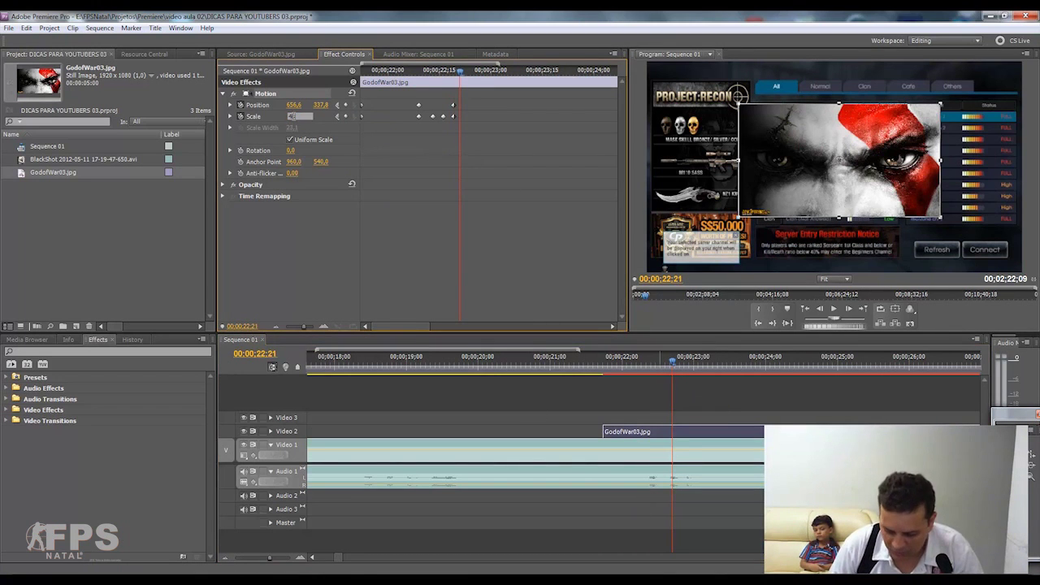
key(Return)
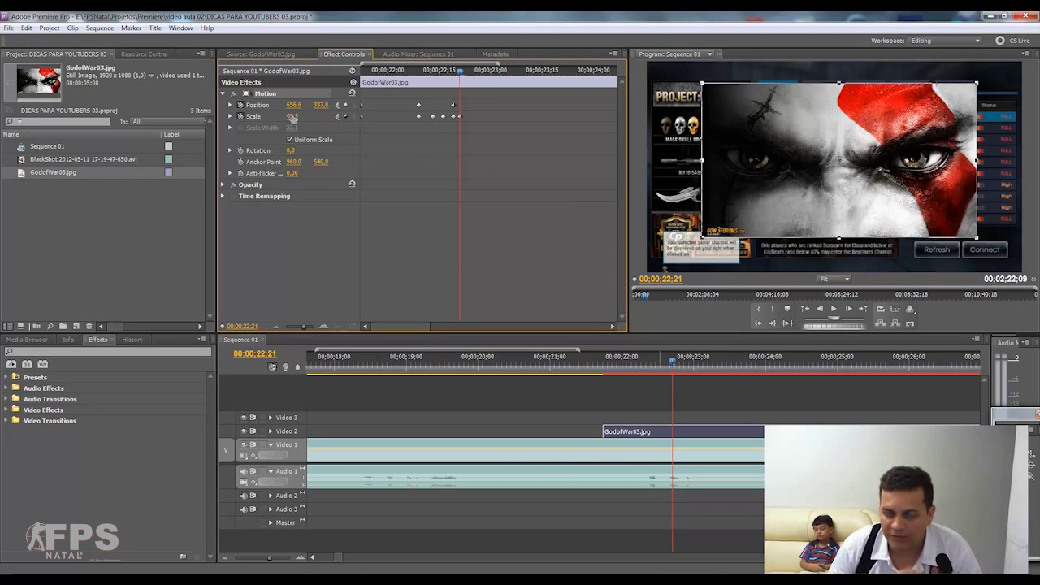
key(Right)
key(Right)
key(Right)
key(Right)
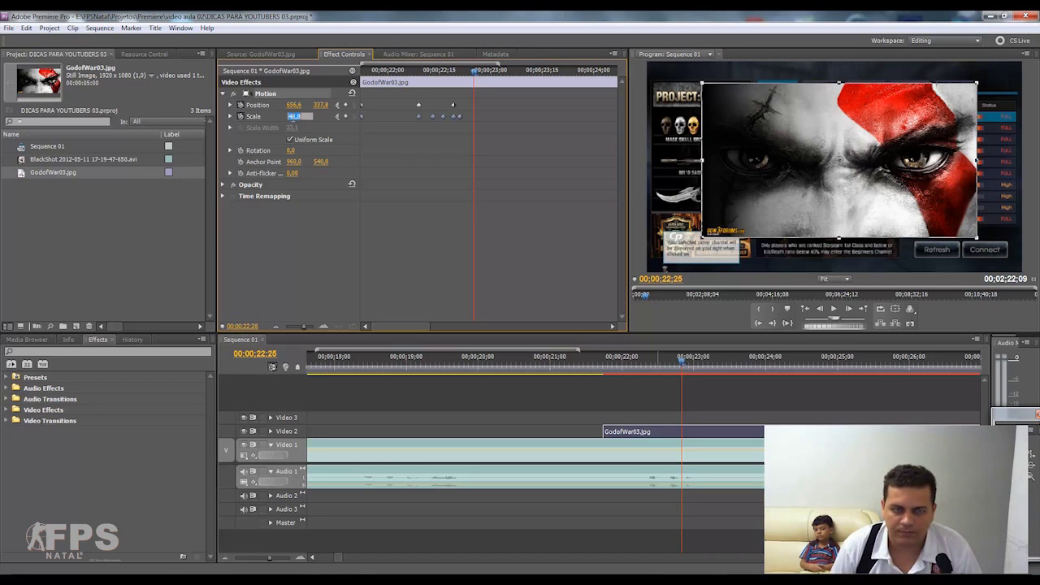
text(42,3)
key(Return)
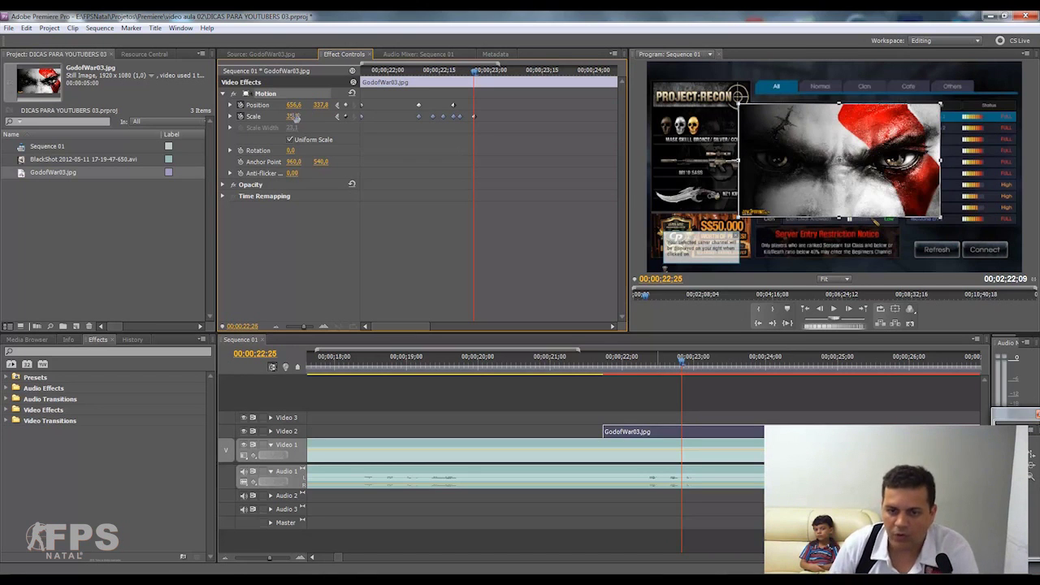
Key an enlarged Scale at 24;14 and Scale 35.8 at 24;17, then return to 23;29
click(683, 362)
drag(684, 363, 787, 378)
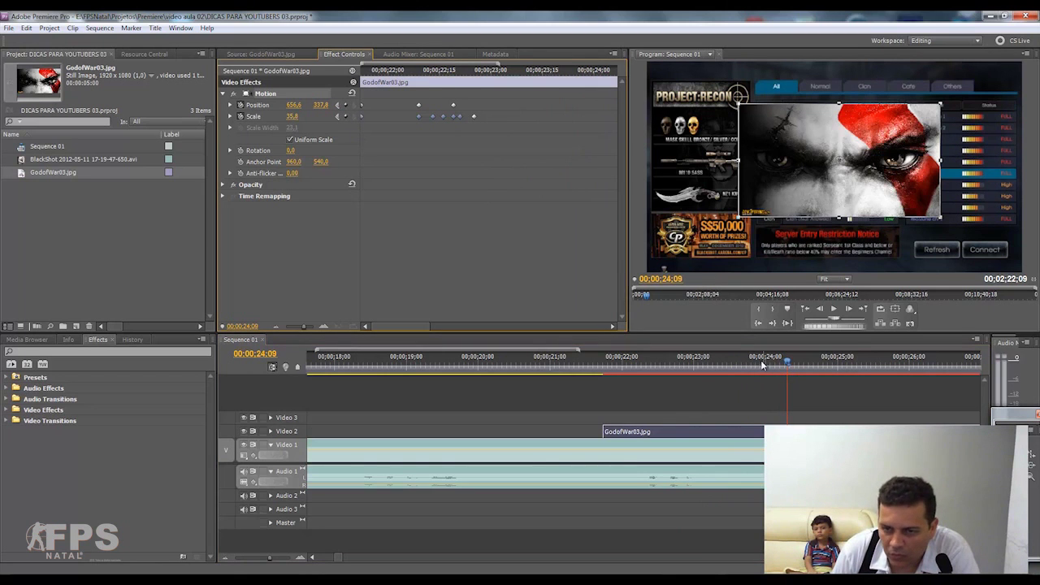
drag(788, 365, 801, 369)
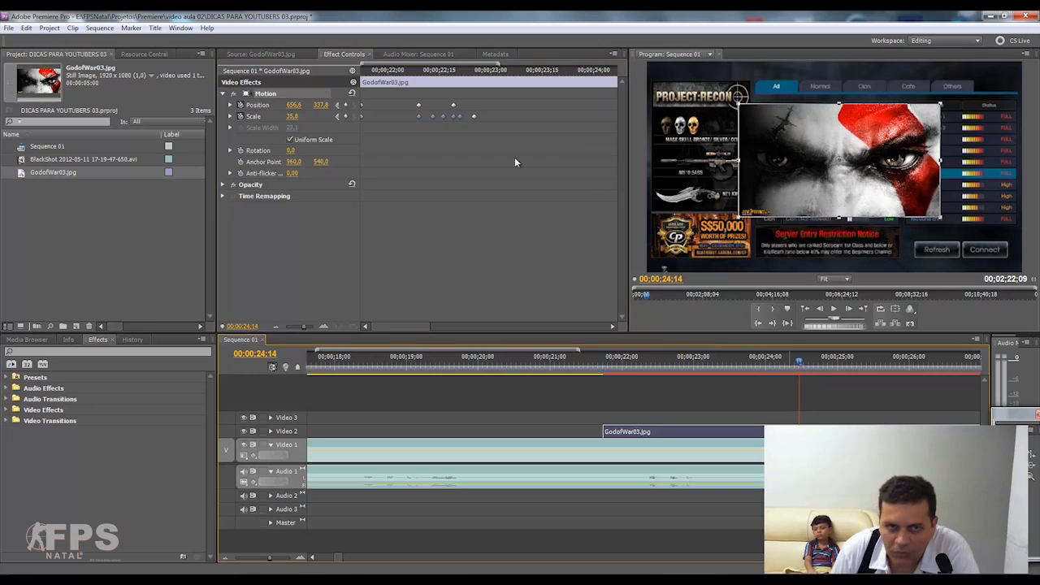
click(292, 116)
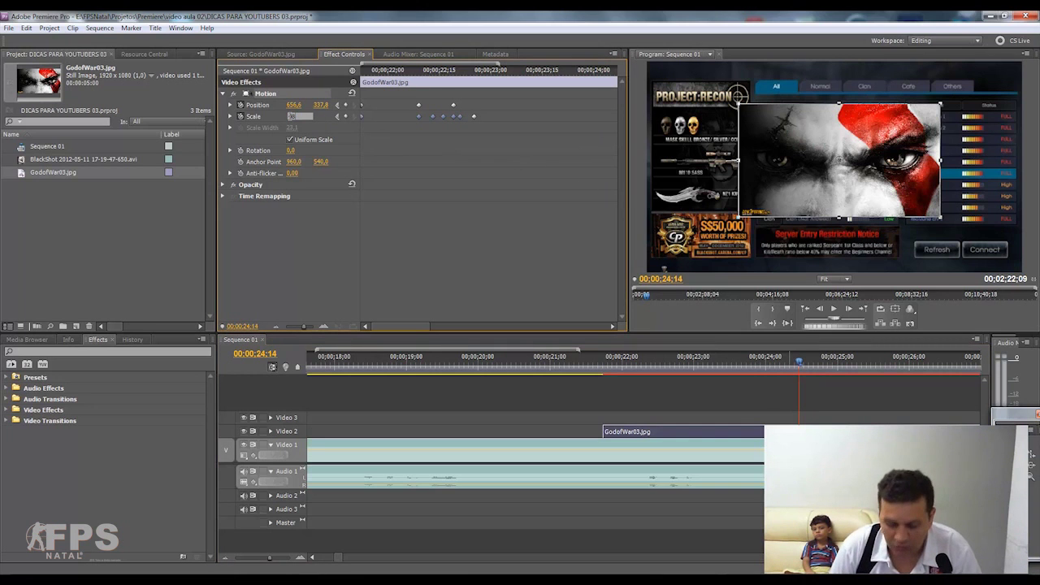
text(40)
key(Return)
click(805, 361)
click(808, 362)
click(292, 116)
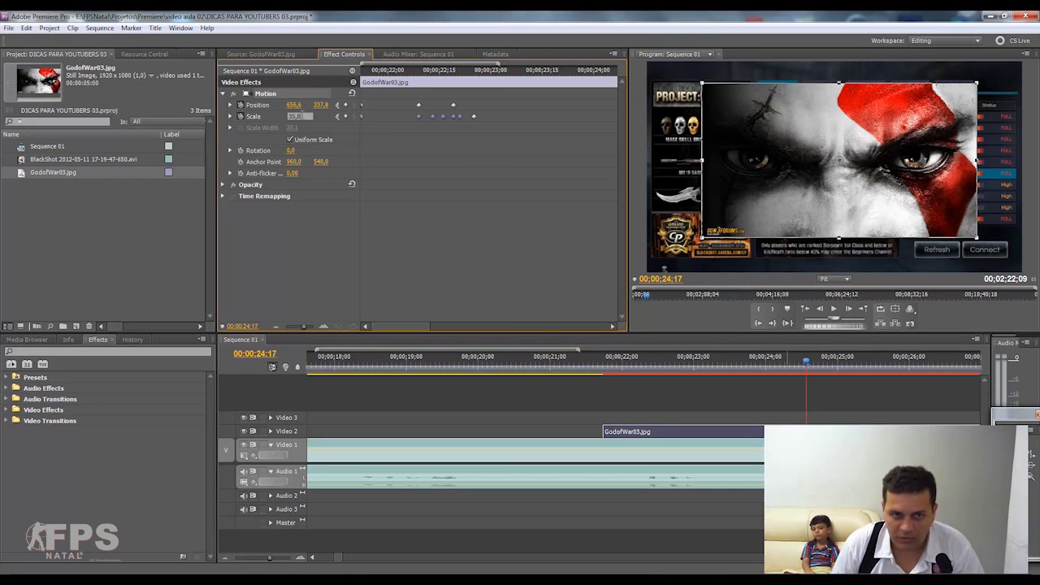
key(Return)
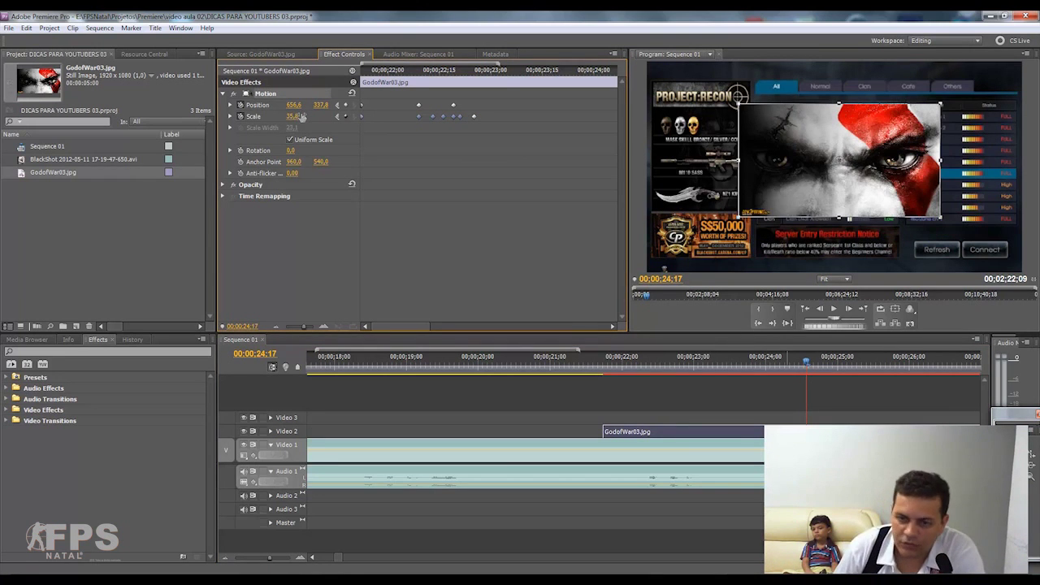
drag(817, 361, 623, 397)
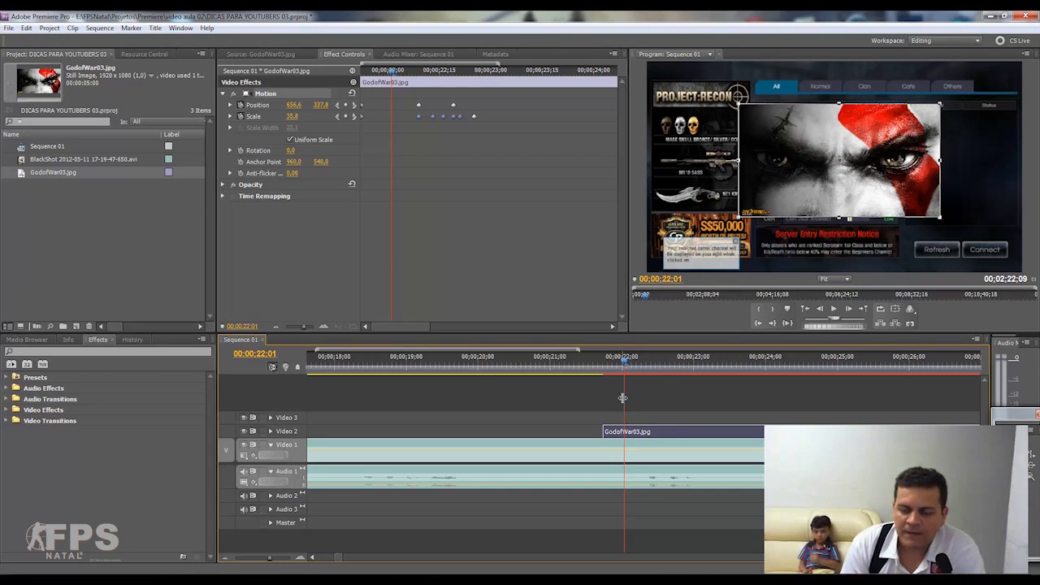
Preview the still's zoom animation around 22 seconds by scrubbing and playing the sequence
mouse_move(624, 363)
mouse_down()
mouse_move(794, 371)
mouse_move(613, 398)
mouse_move(598, 390)
mouse_up()
key(space)
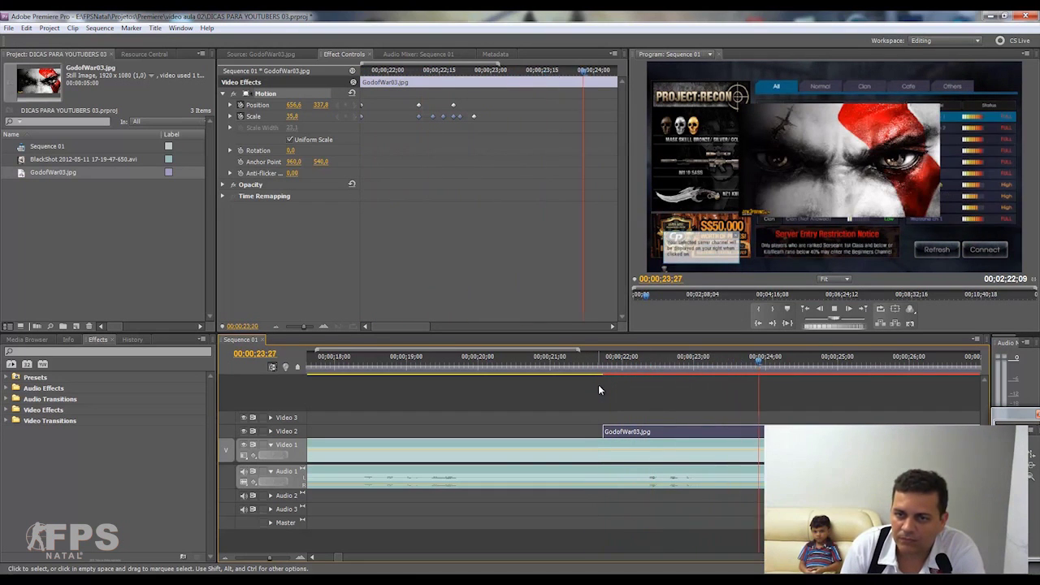
key(space)
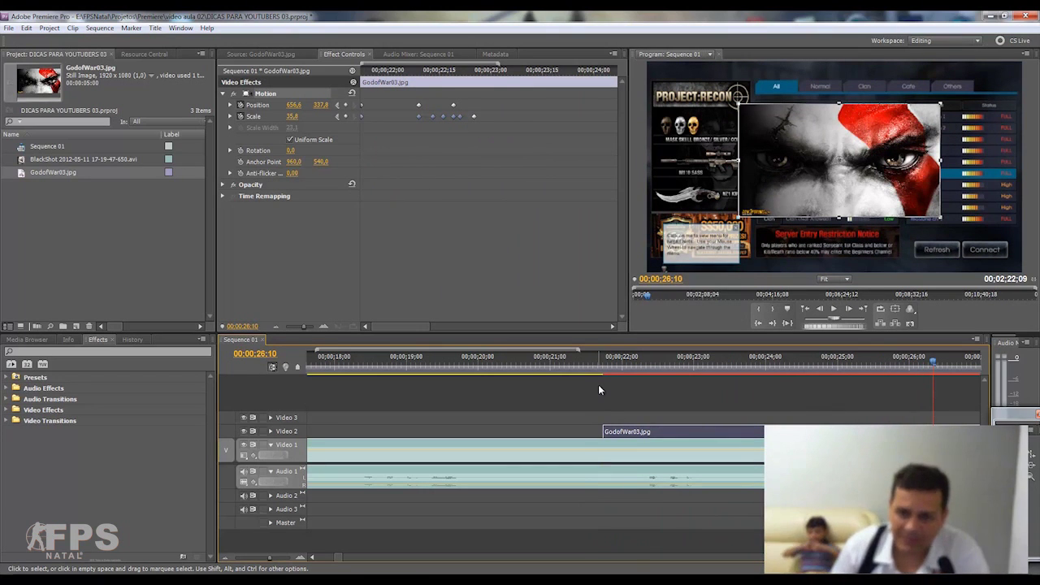
click(593, 363)
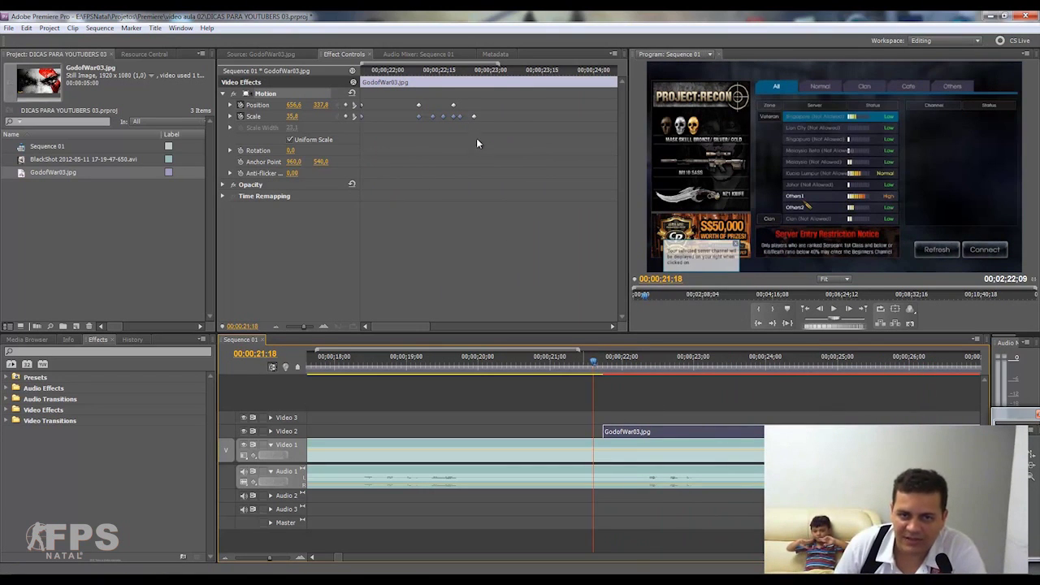
Select the Position and Scale keyframes and enlarge the still to 48.0 scale at 21;26
drag(520, 148, 349, 102)
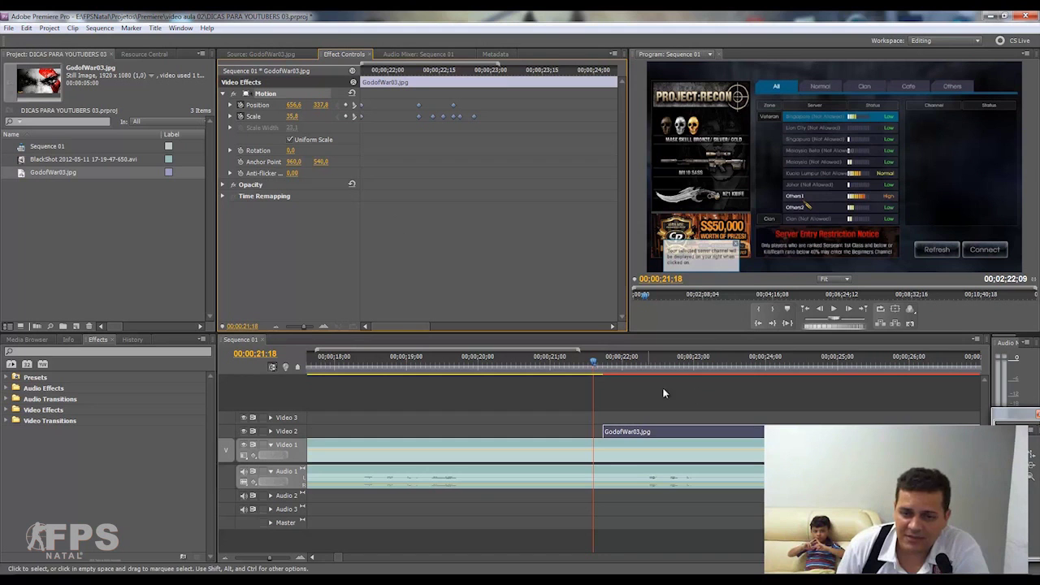
drag(592, 357, 692, 378)
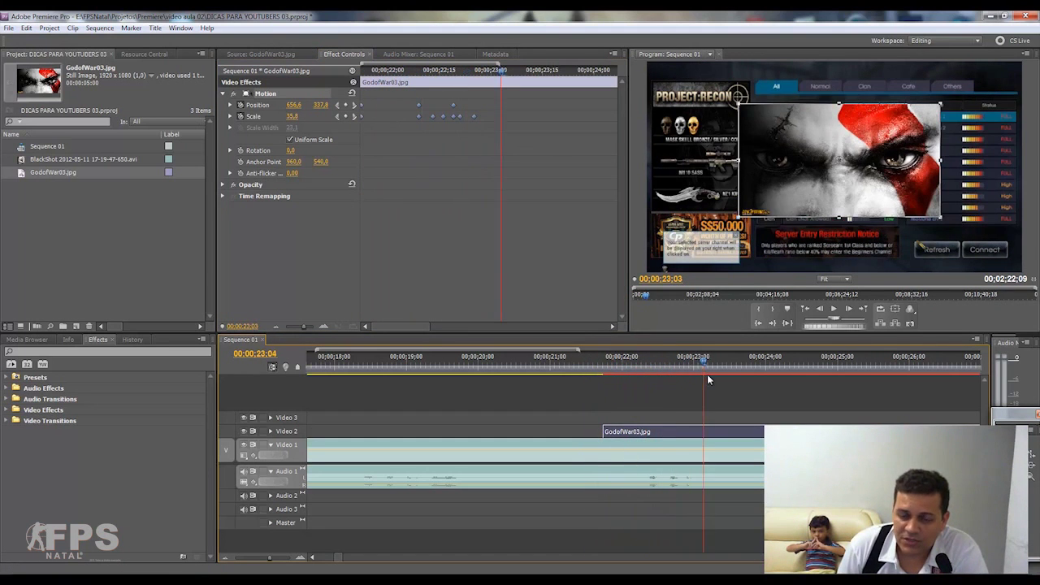
drag(692, 377, 672, 382)
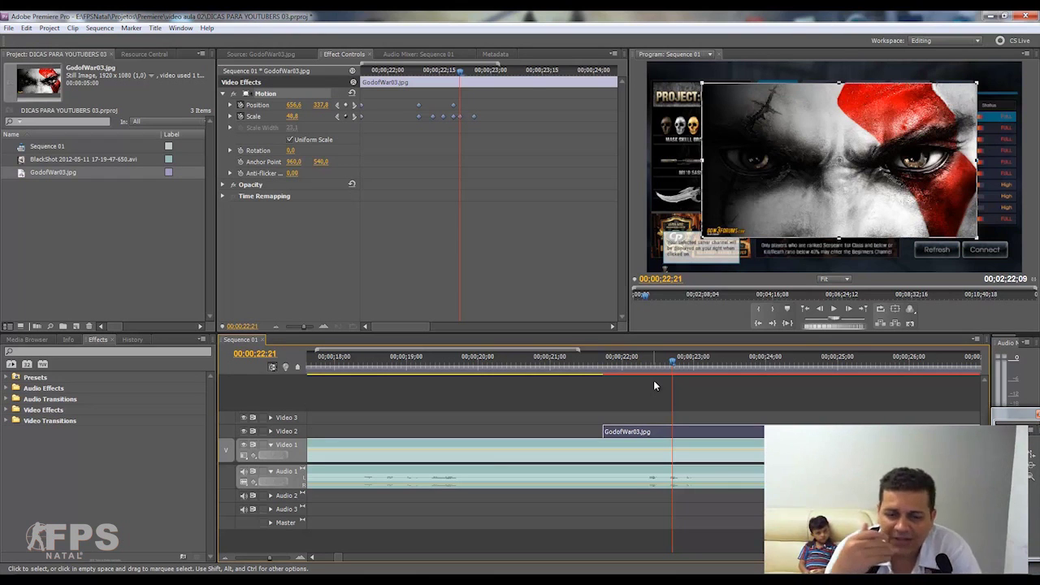
click(226, 559)
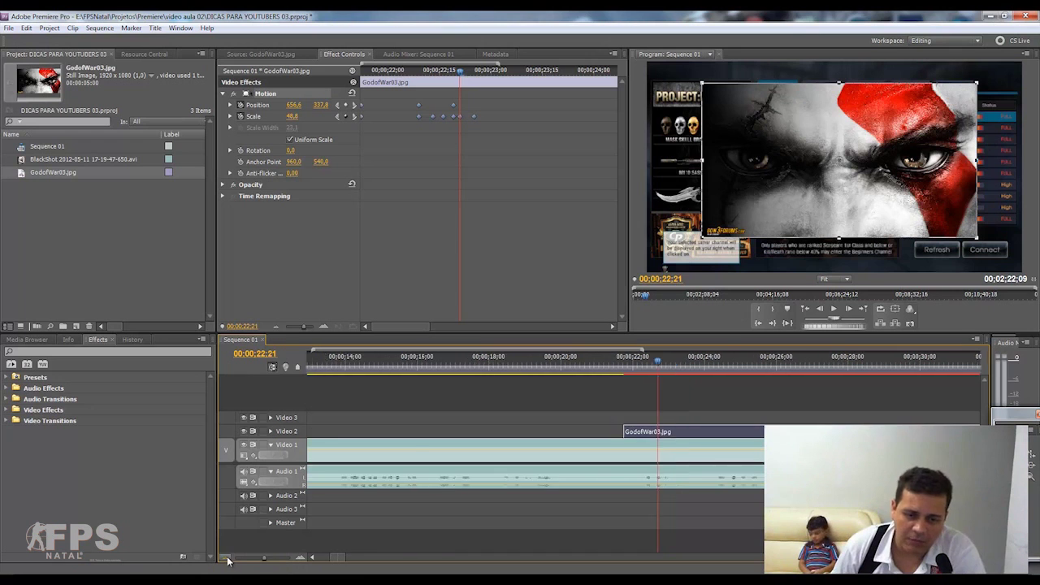
Delete GodofWar03.jpg, razor the BlackShot clip at 00:00:14:00, and move the second piece onto Video 3
click(225, 559)
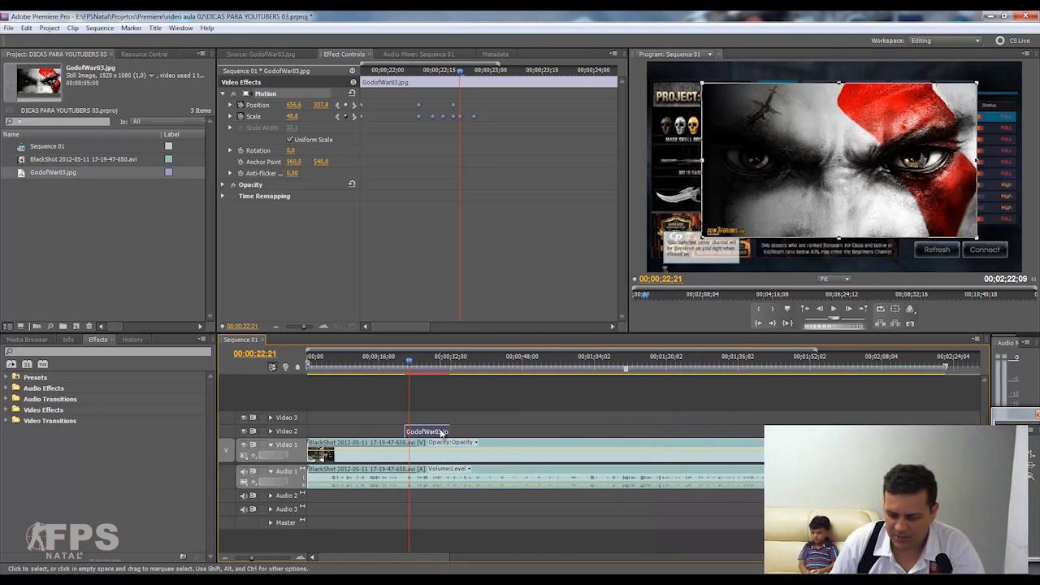
key(Delete)
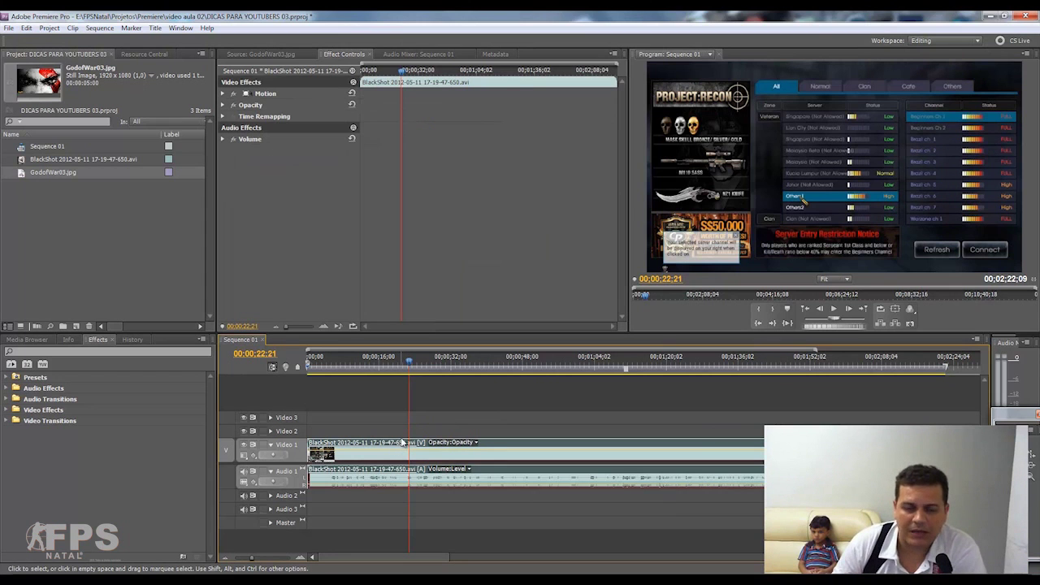
drag(417, 365, 370, 365)
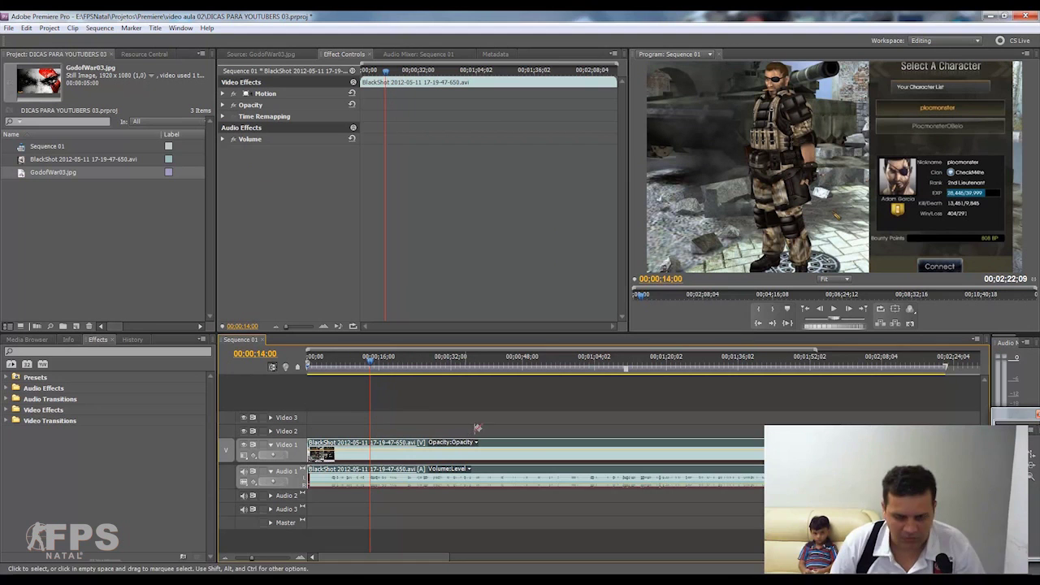
click(521, 455)
drag(559, 466, 420, 417)
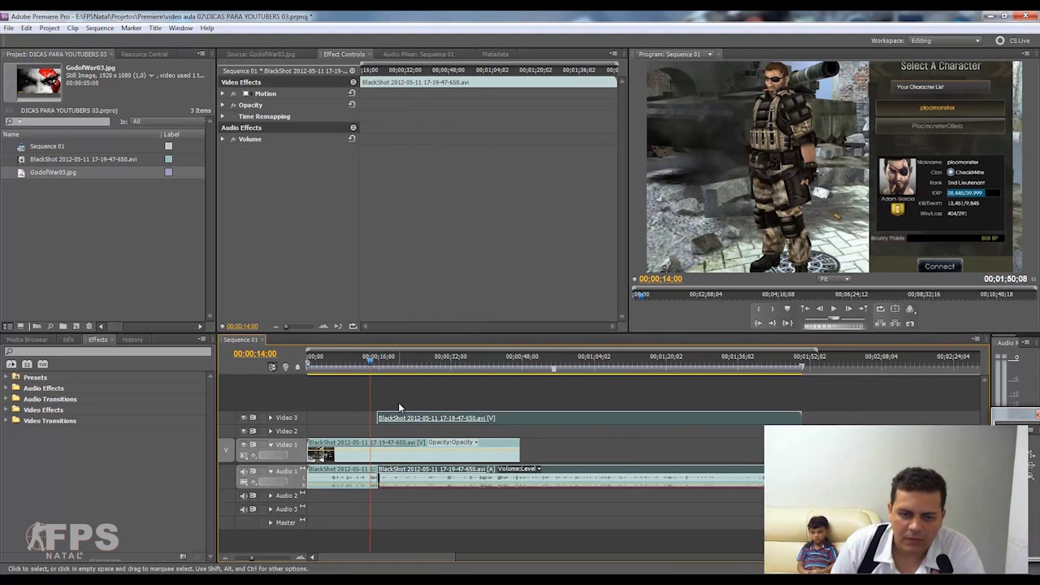
drag(370, 366, 377, 364)
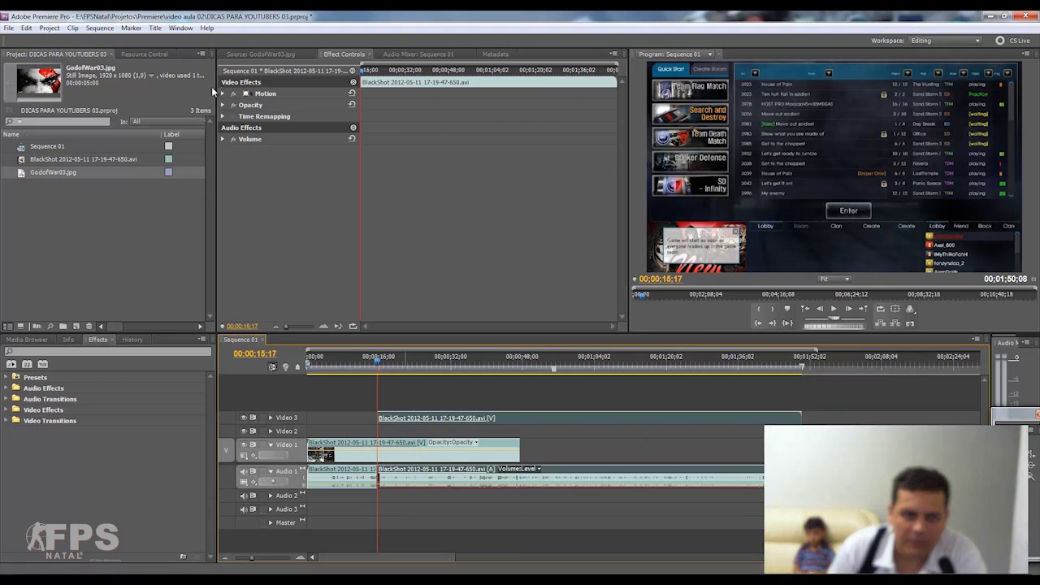
Shrink the Video 3 gameplay clip to 35.4 with the Motion Scale slider
click(223, 93)
click(231, 116)
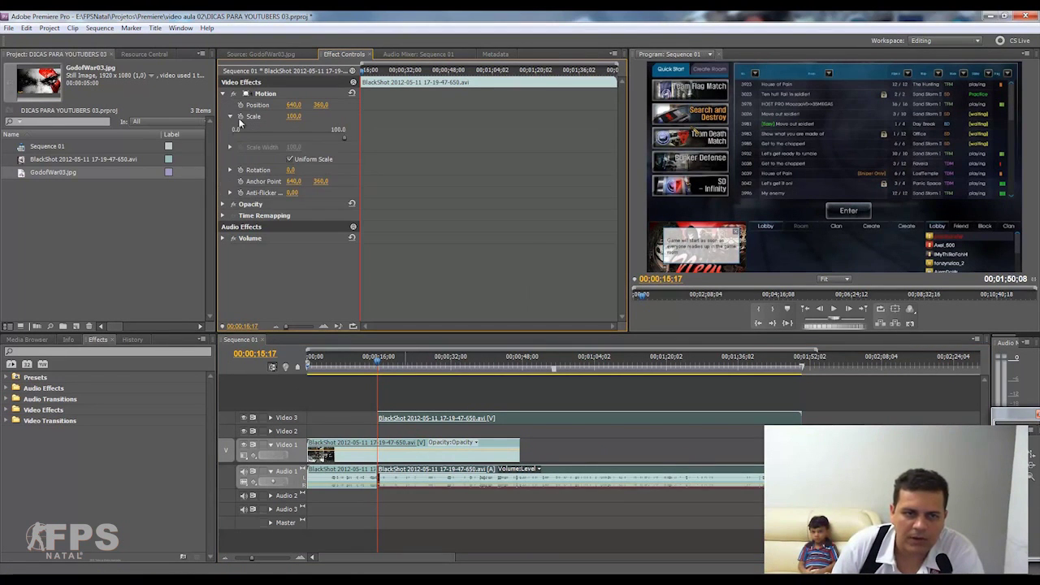
drag(322, 138, 272, 139)
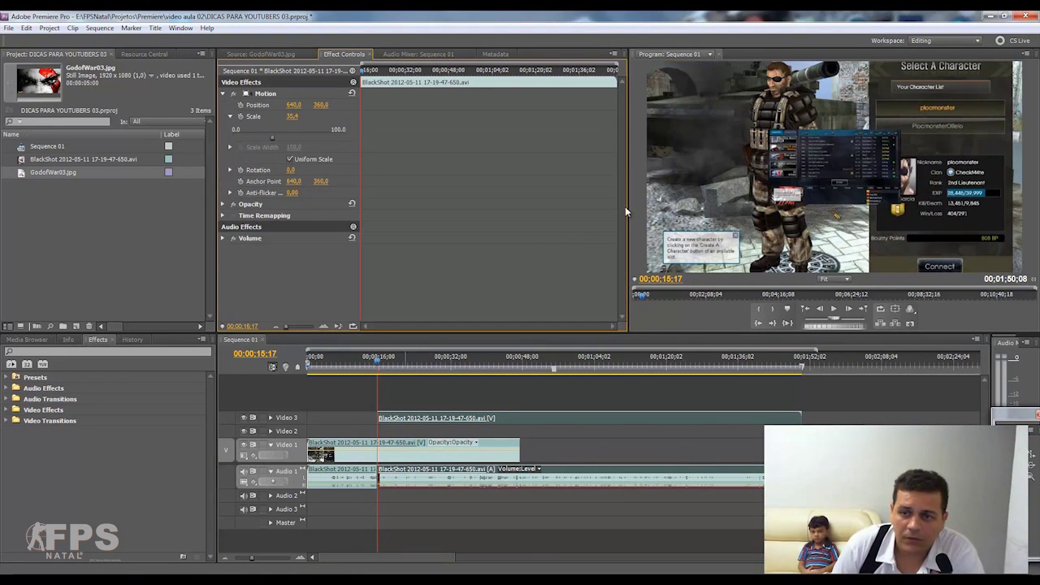
Drag the gameplay inset to the top-right corner of the frame and play it back to preview
click(802, 167)
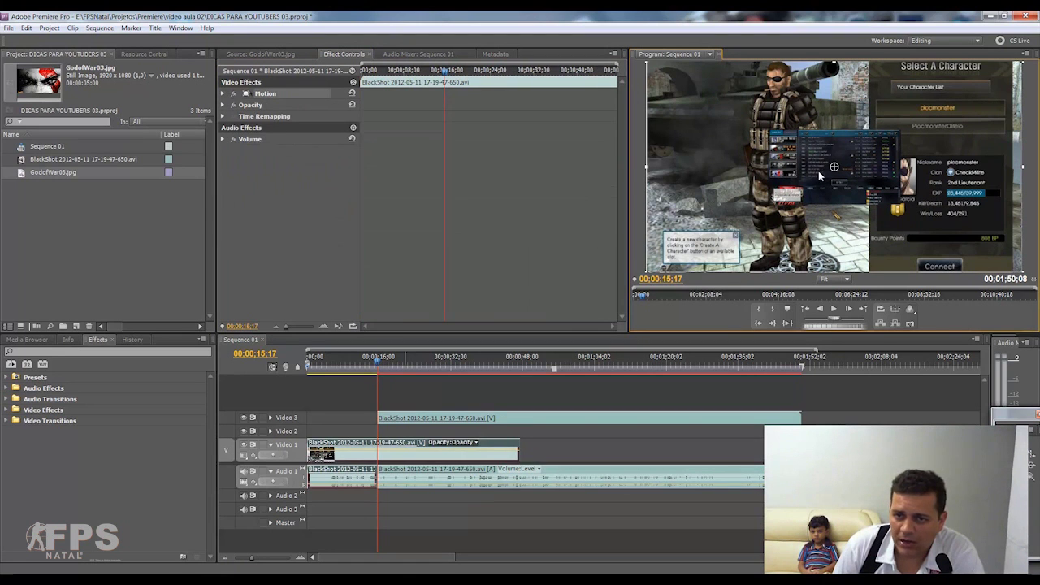
click(486, 418)
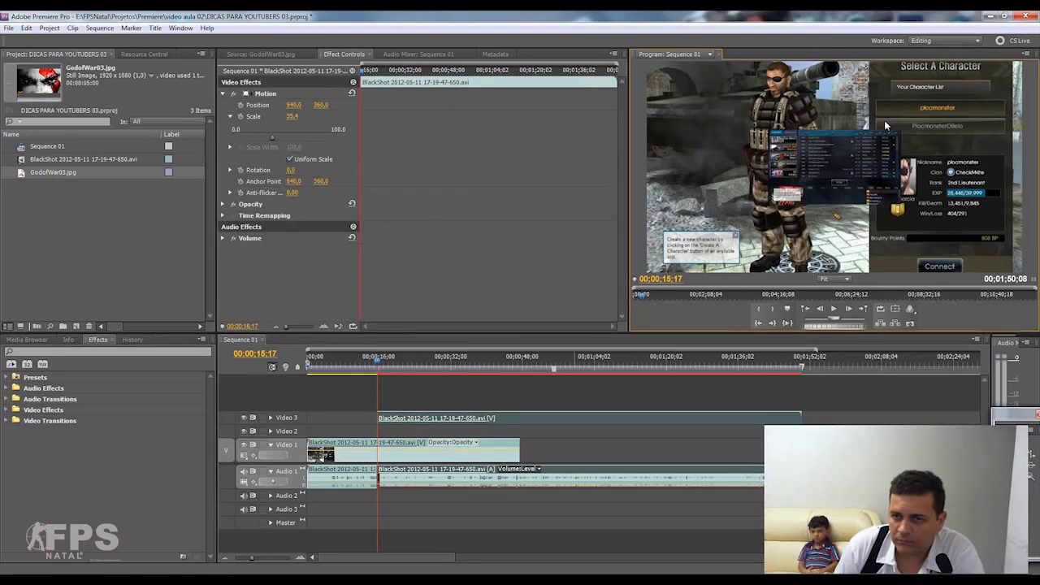
click(885, 125)
click(472, 417)
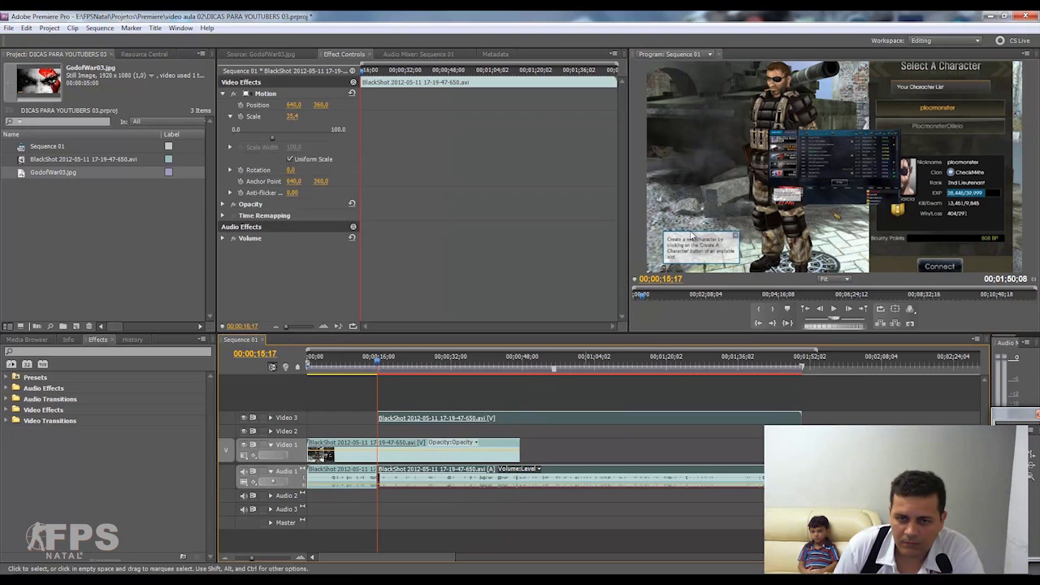
click(784, 157)
drag(800, 176, 913, 116)
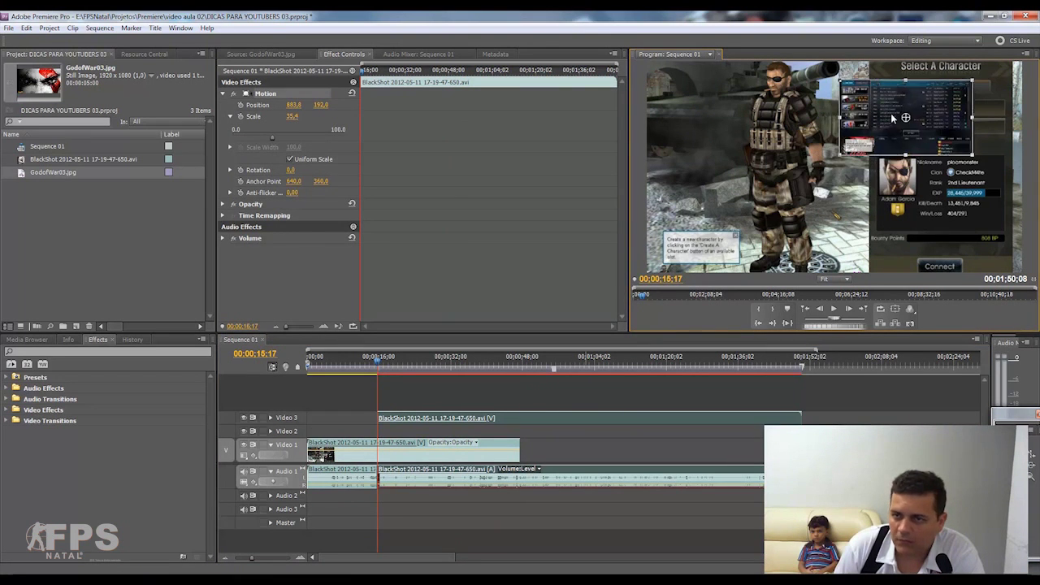
drag(465, 363, 355, 357)
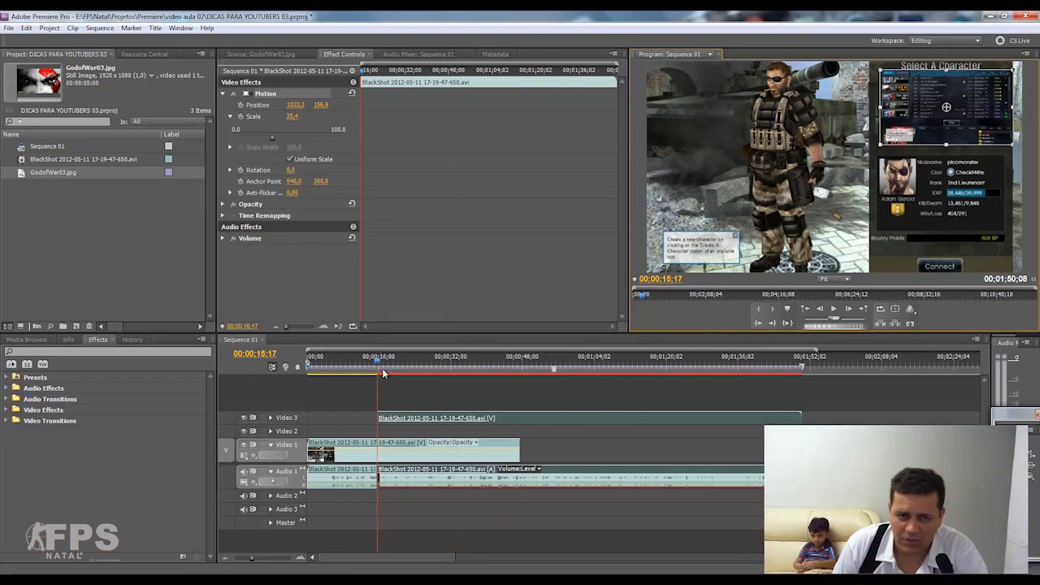
key(space)
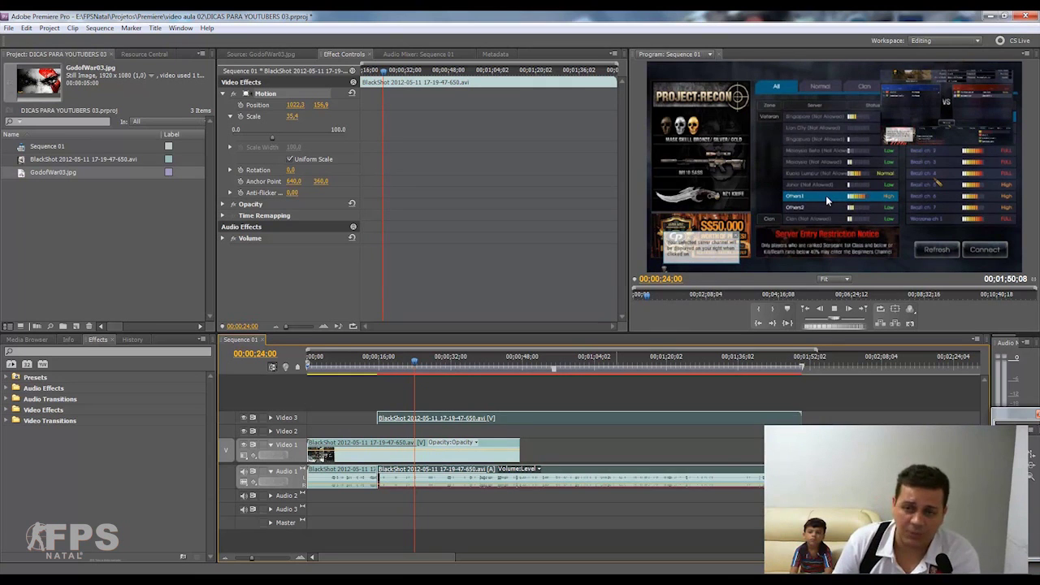
Check frames around 00:00:15:24–00:00:19:16 while pushing the inset to the right edge and back
key(space)
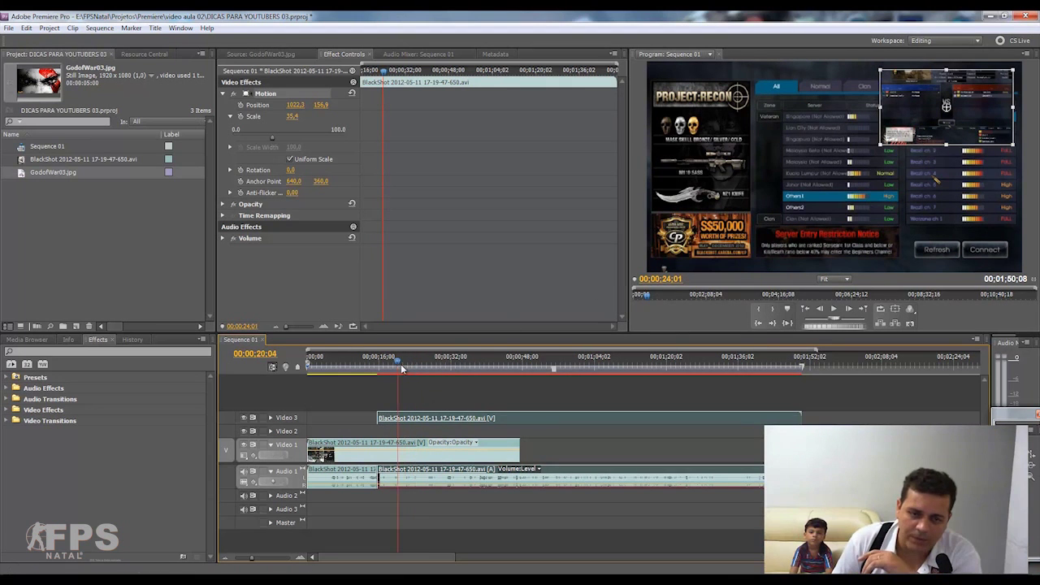
drag(381, 368, 378, 368)
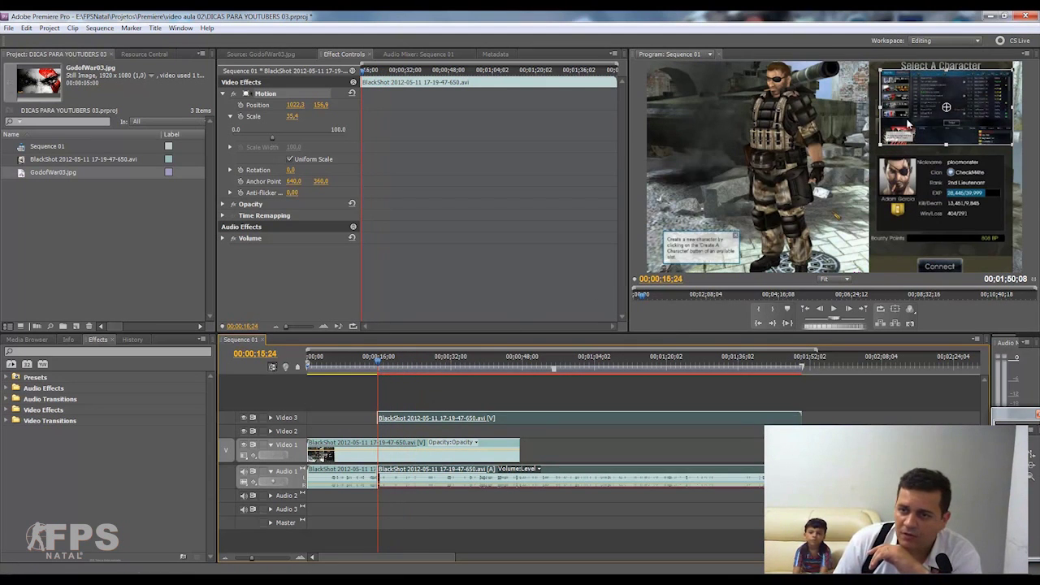
drag(920, 121, 1009, 120)
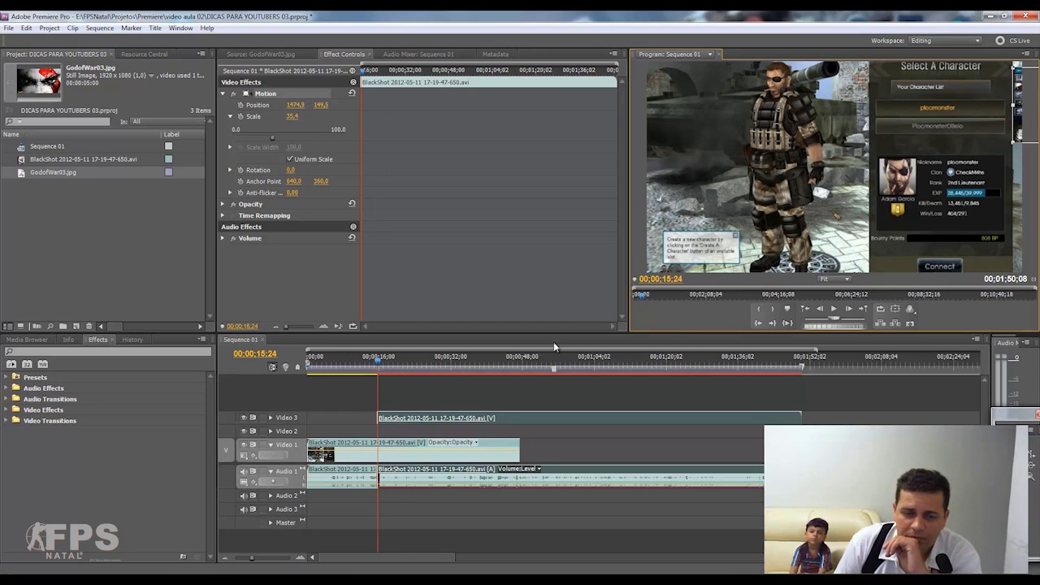
drag(377, 363, 396, 365)
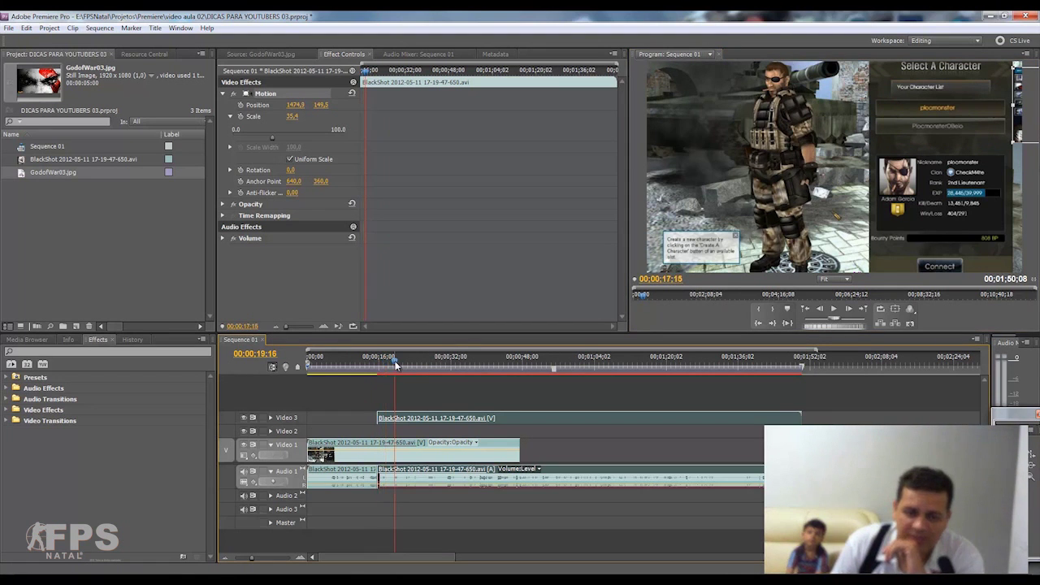
drag(1011, 114, 876, 120)
Check frames near the sequence end and settle the inset at position 908.7, 195.7
drag(408, 366, 821, 365)
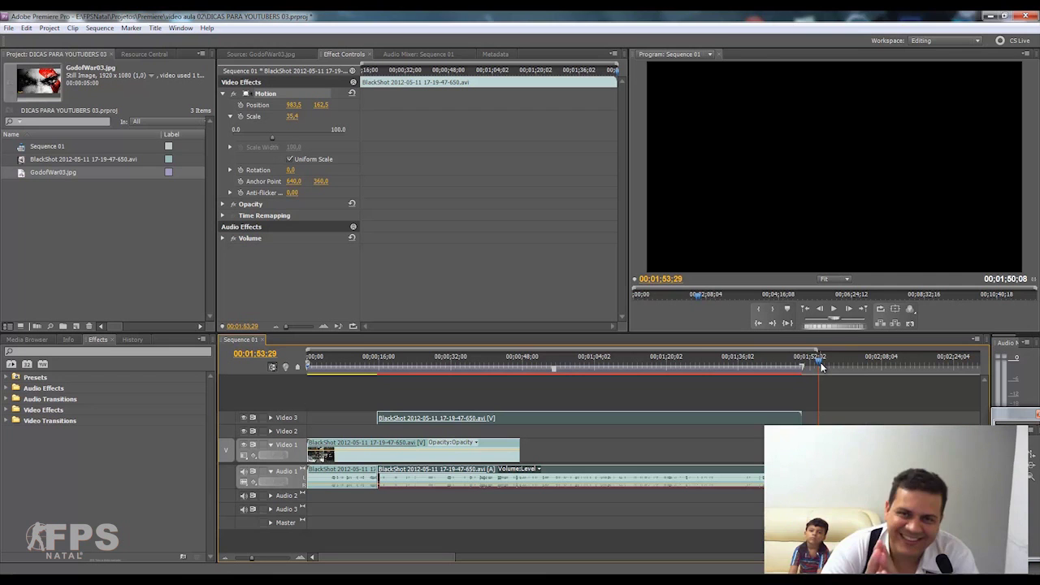
drag(821, 366, 800, 367)
click(757, 376)
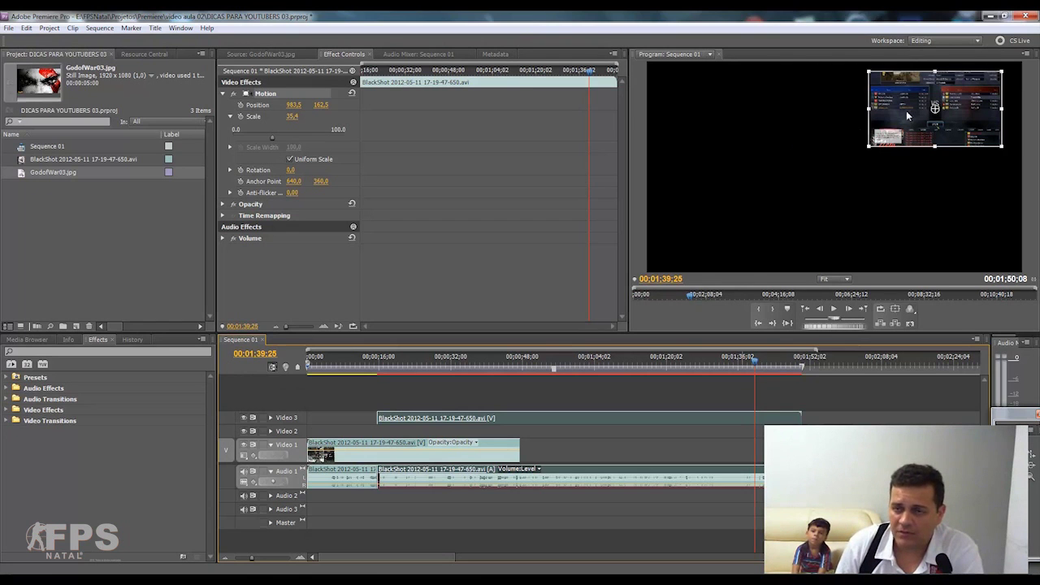
drag(936, 110, 913, 120)
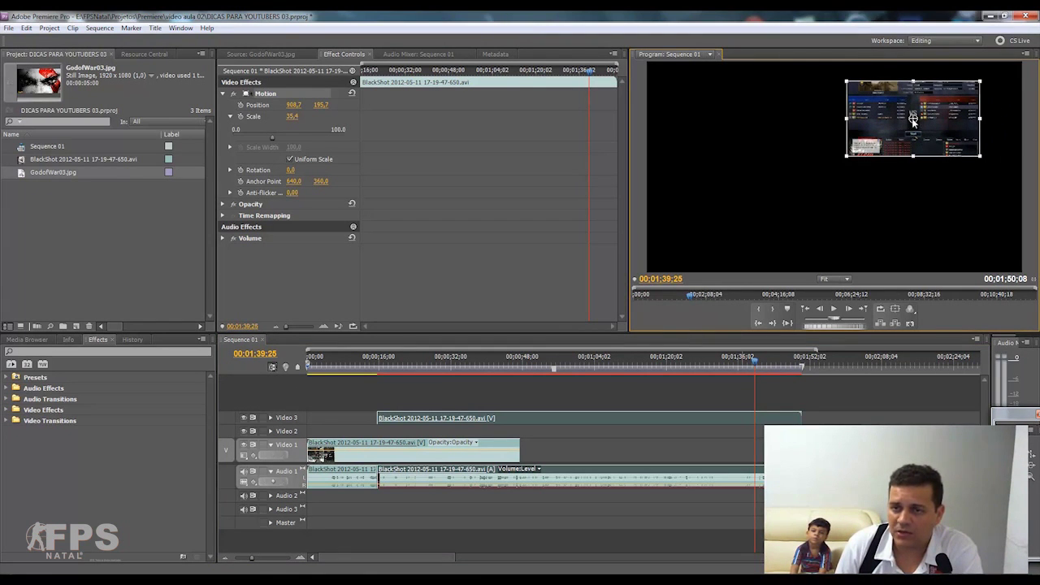